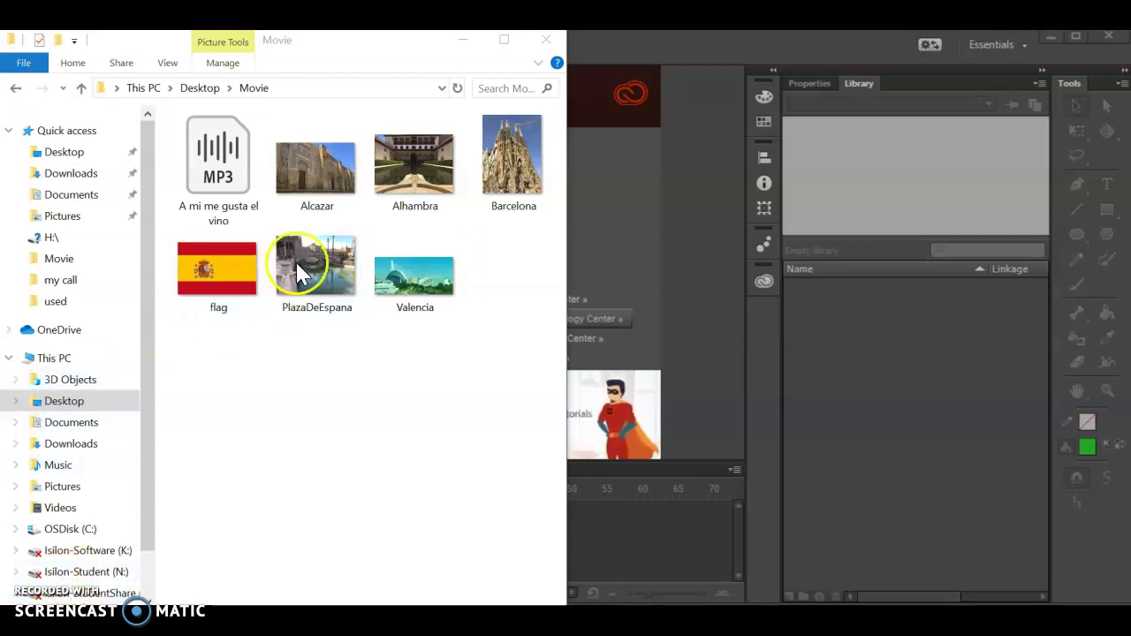
Look through the photos from Alcazar to Valencia and locate the MP3 file in the Movie folder.
double_click(325, 200)
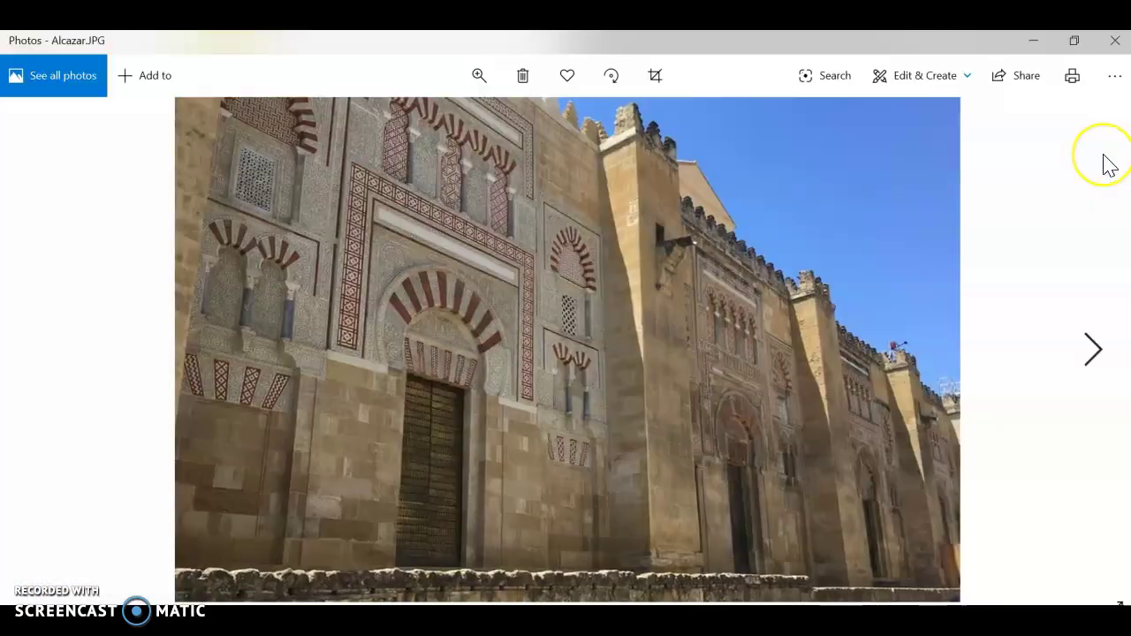
click(1110, 165)
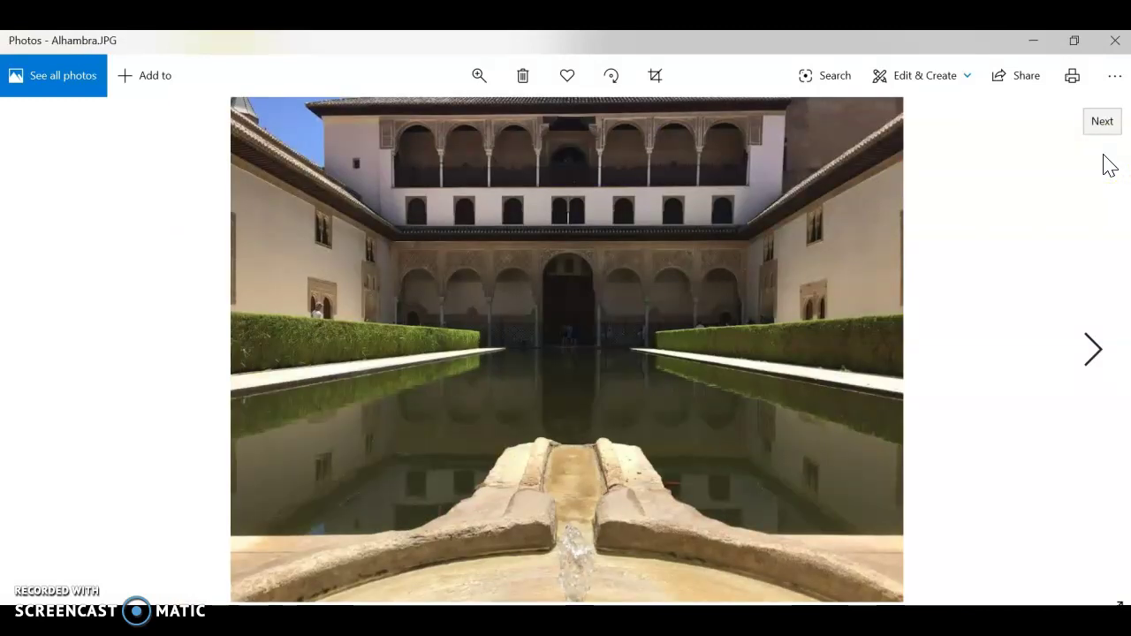
click(1110, 165)
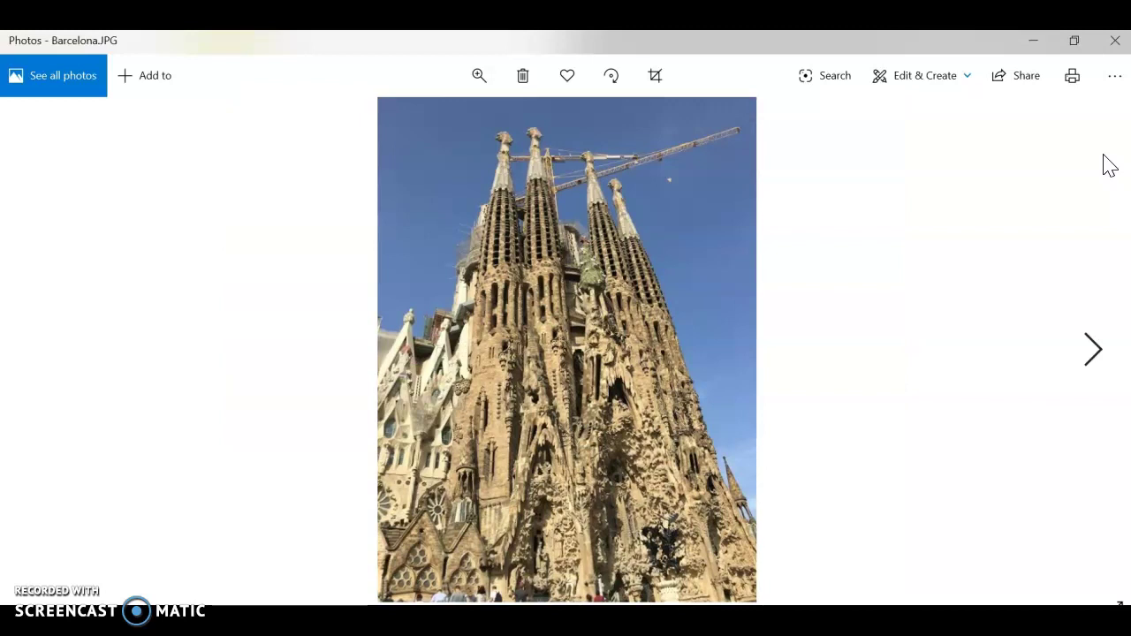
click(1110, 165)
click(1110, 165)
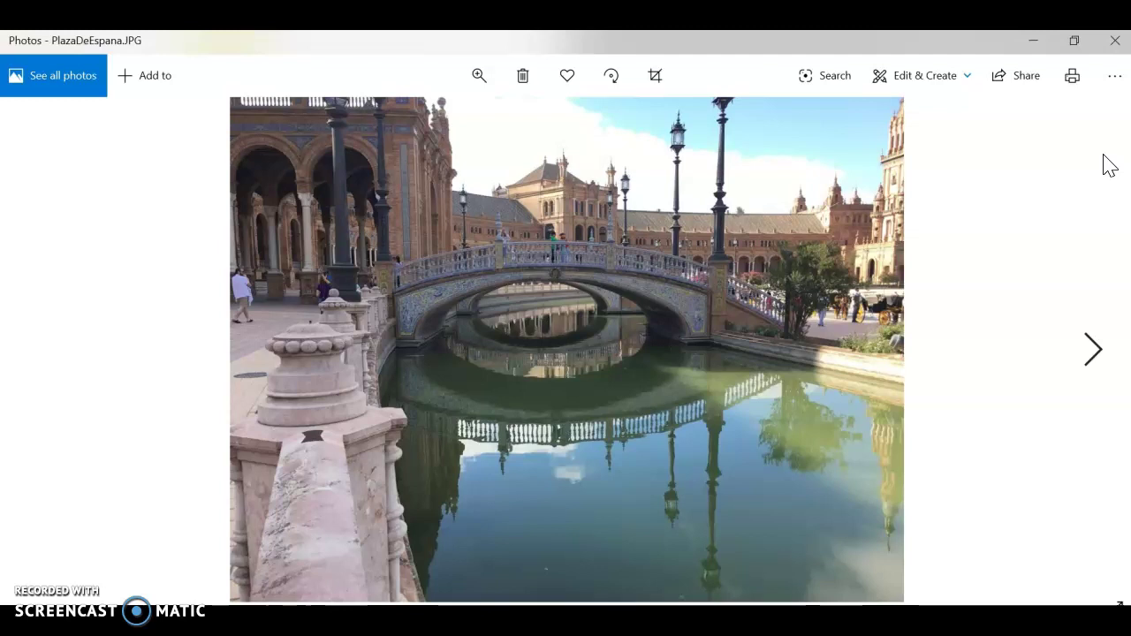
click(1110, 165)
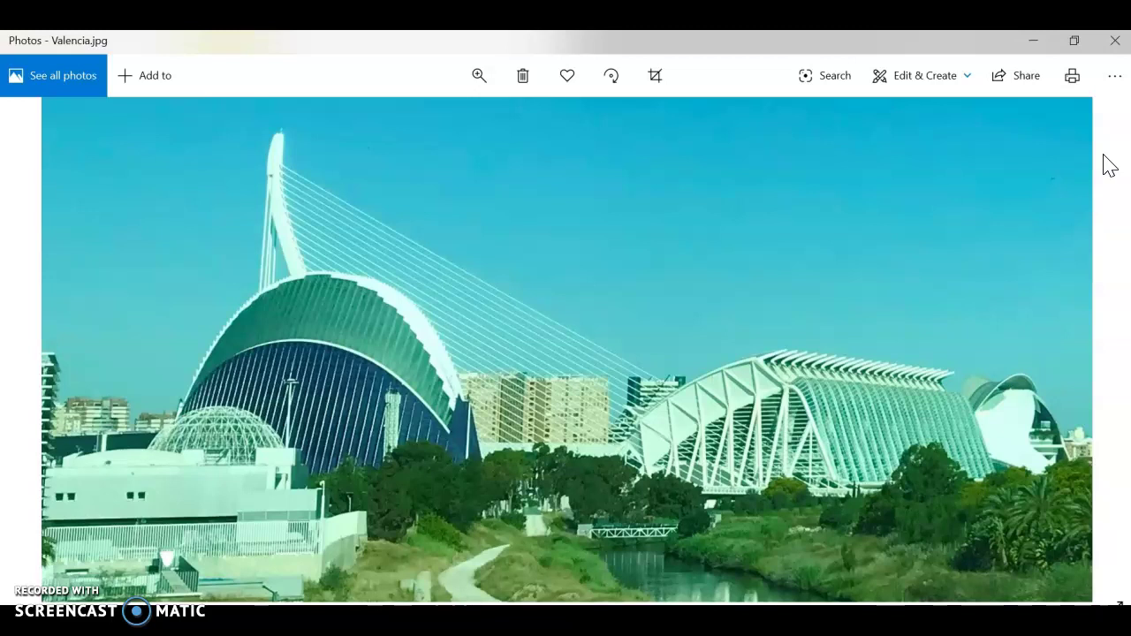
click(1115, 40)
click(253, 202)
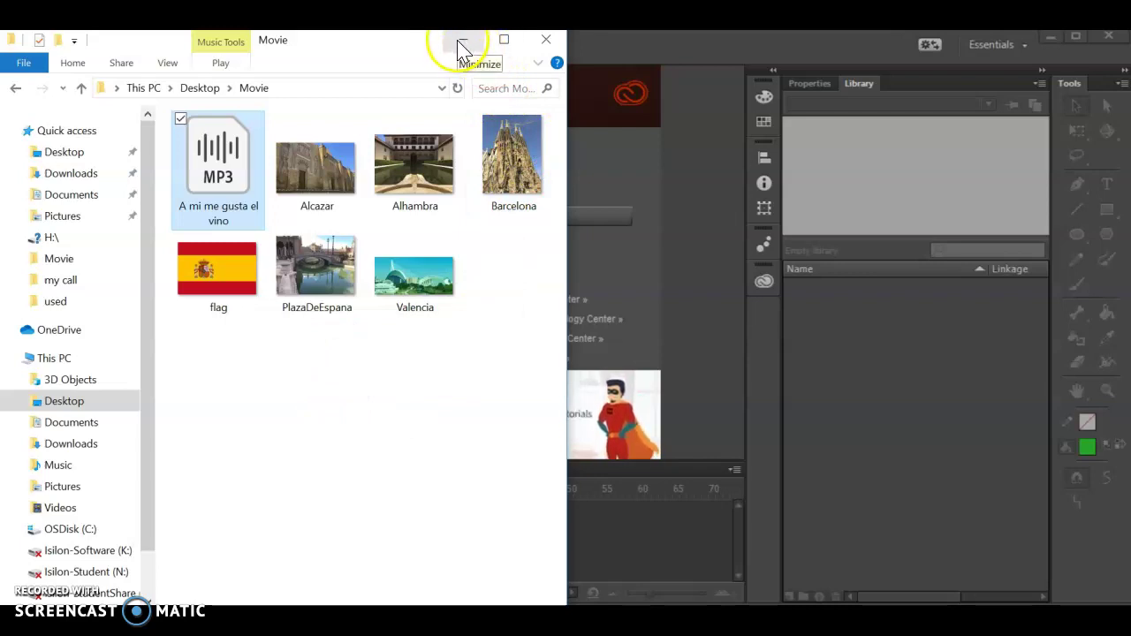
click(339, 187)
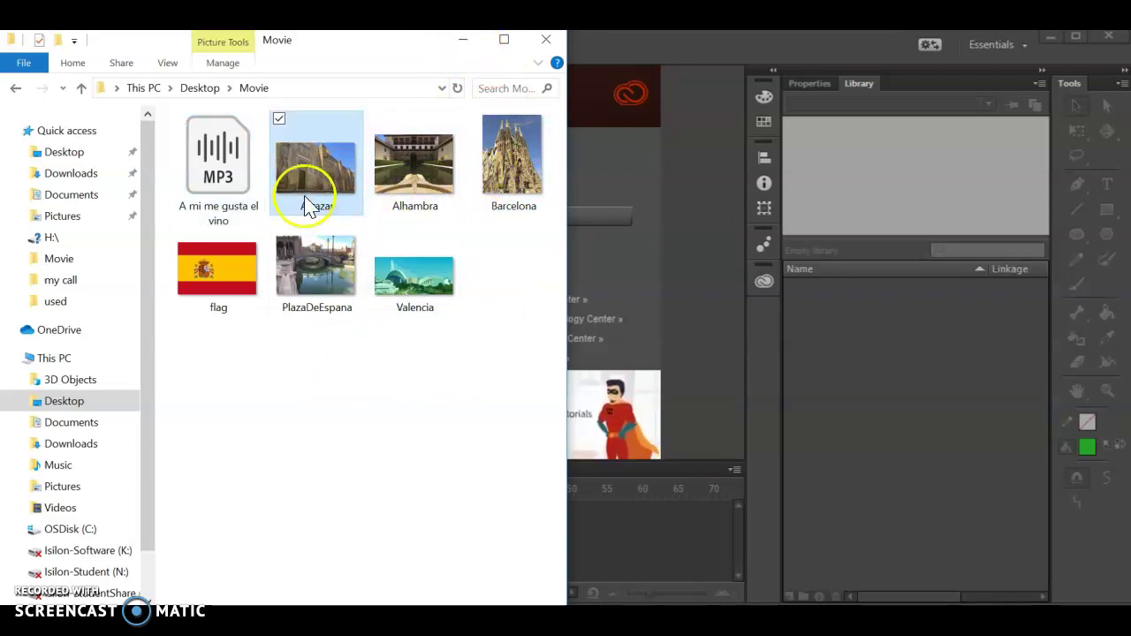
click(218, 179)
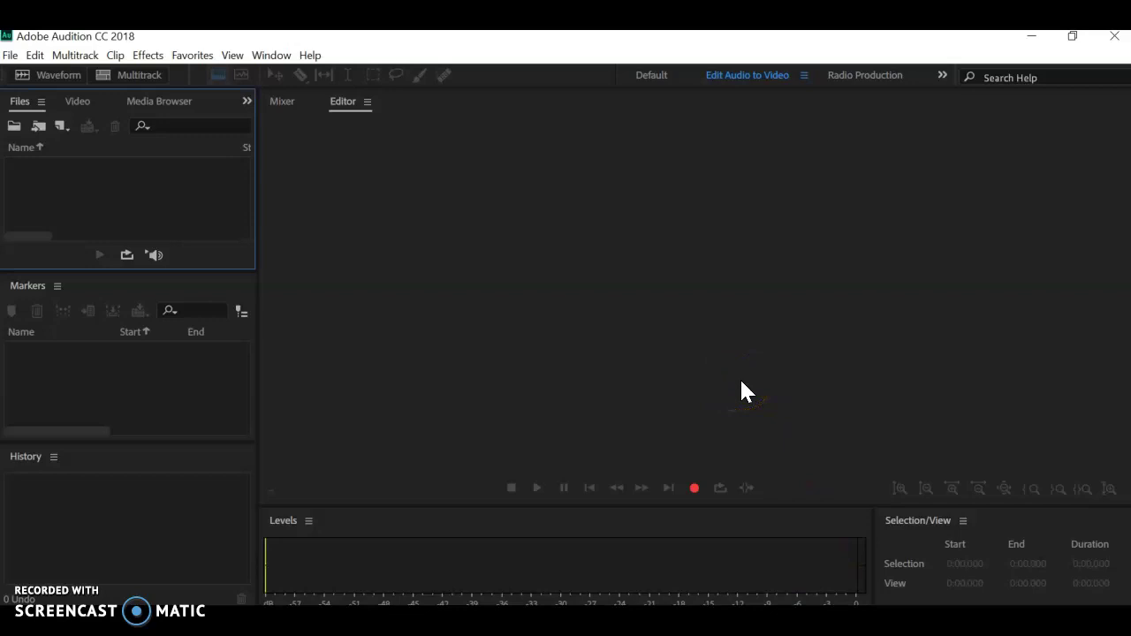
Open A mi me gusta el vino.mp3 from the Desktop's Movie folder in Adobe Audition and play its opening seconds.
key(super)
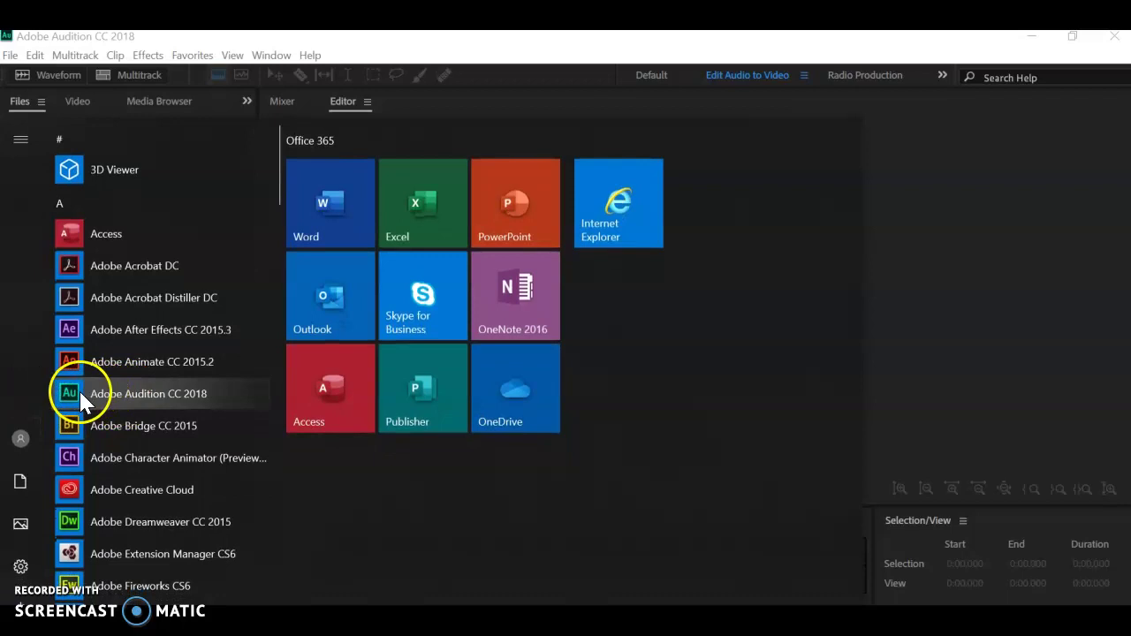
click(947, 202)
click(10, 54)
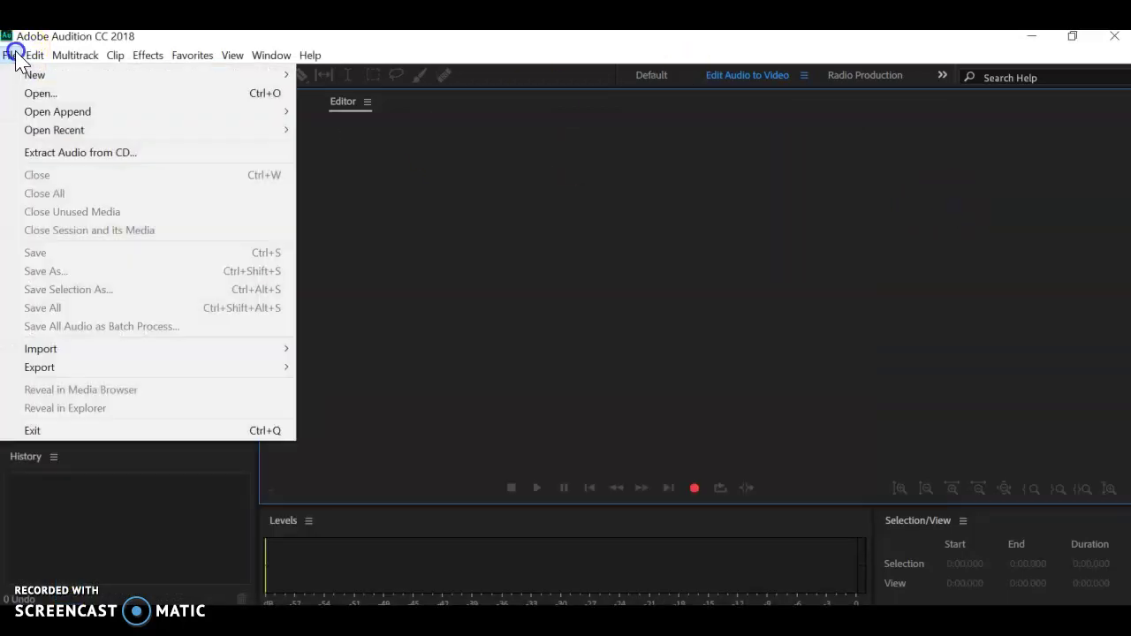
click(18, 95)
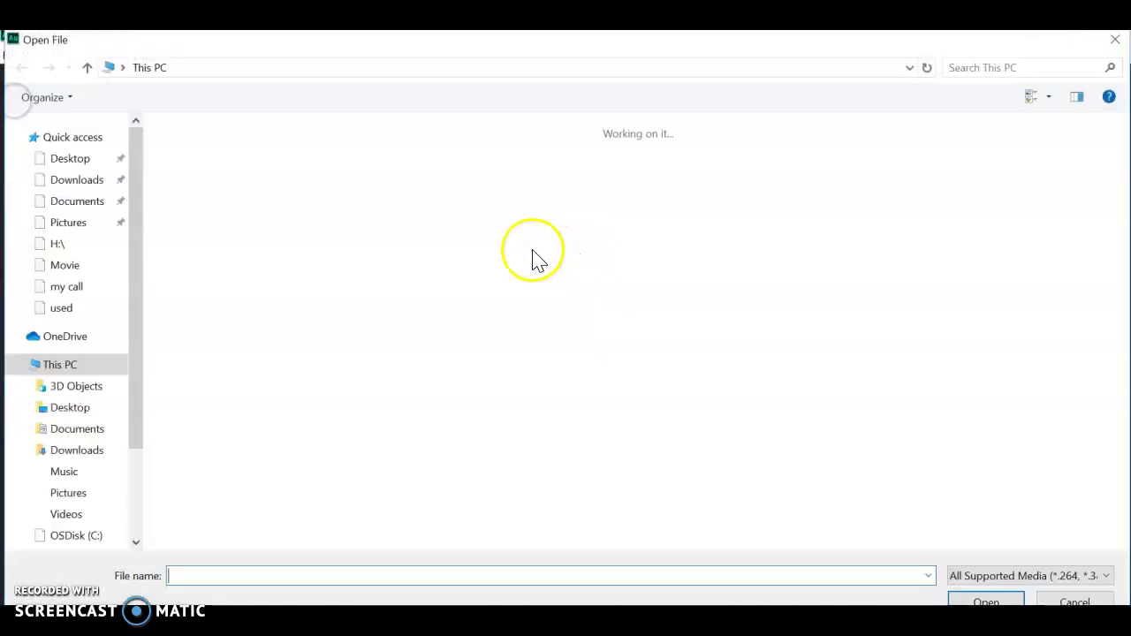
double_click(474, 164)
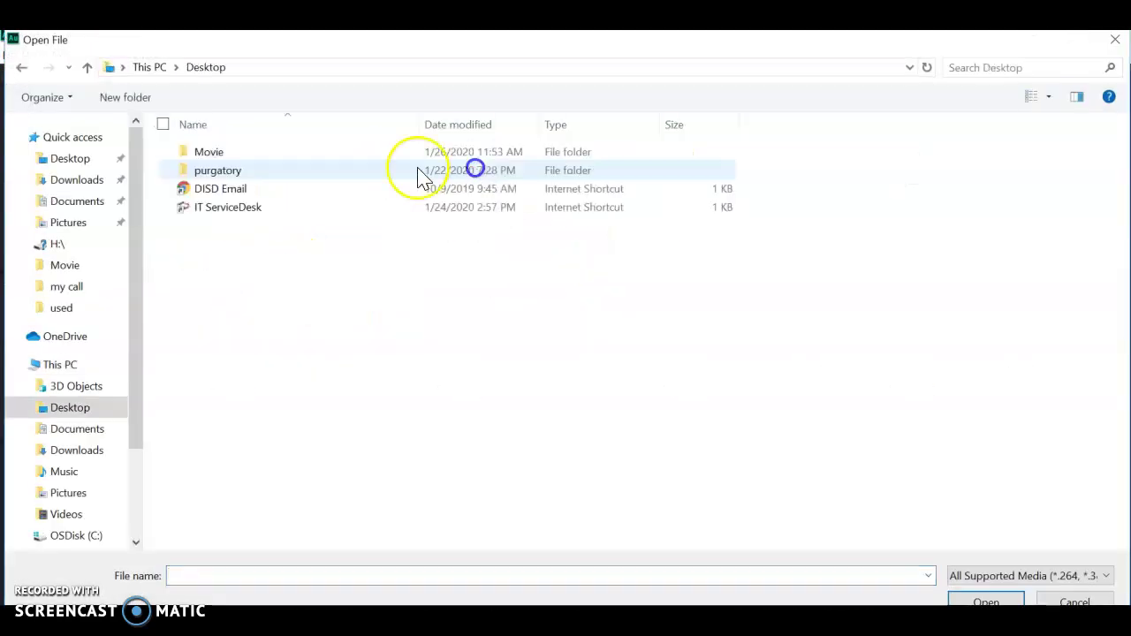
click(236, 157)
double_click(212, 152)
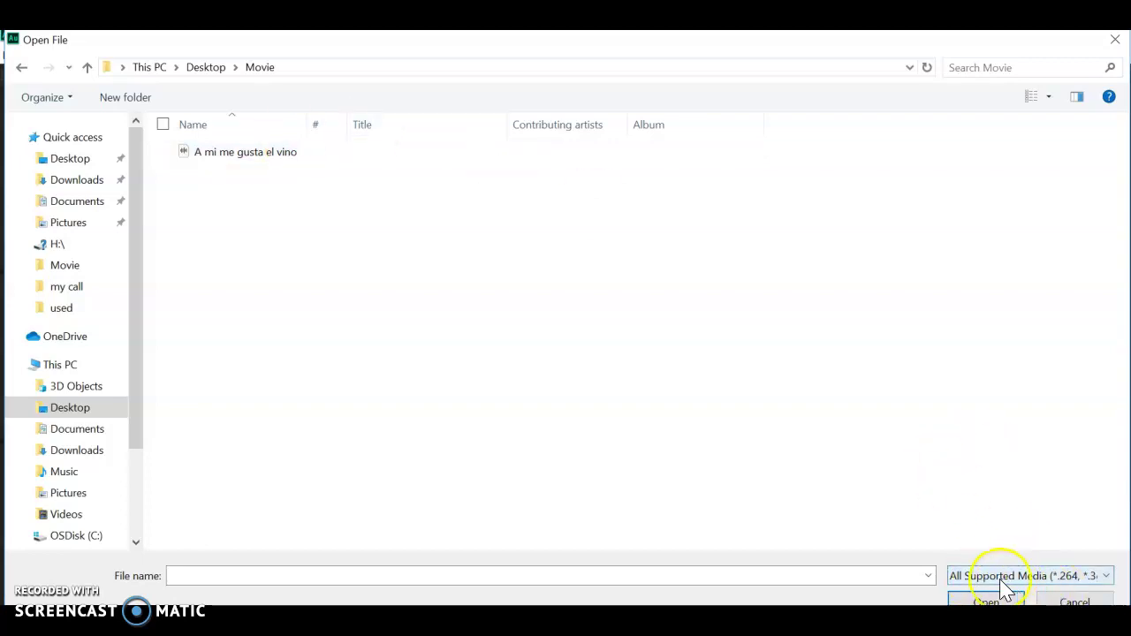
double_click(215, 152)
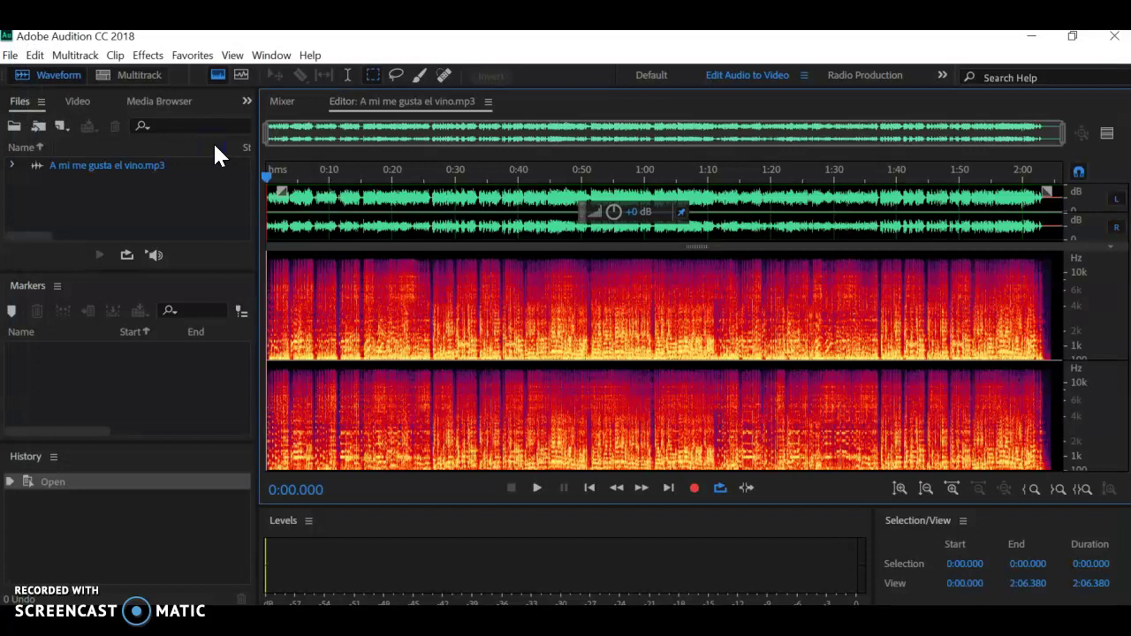
key(space)
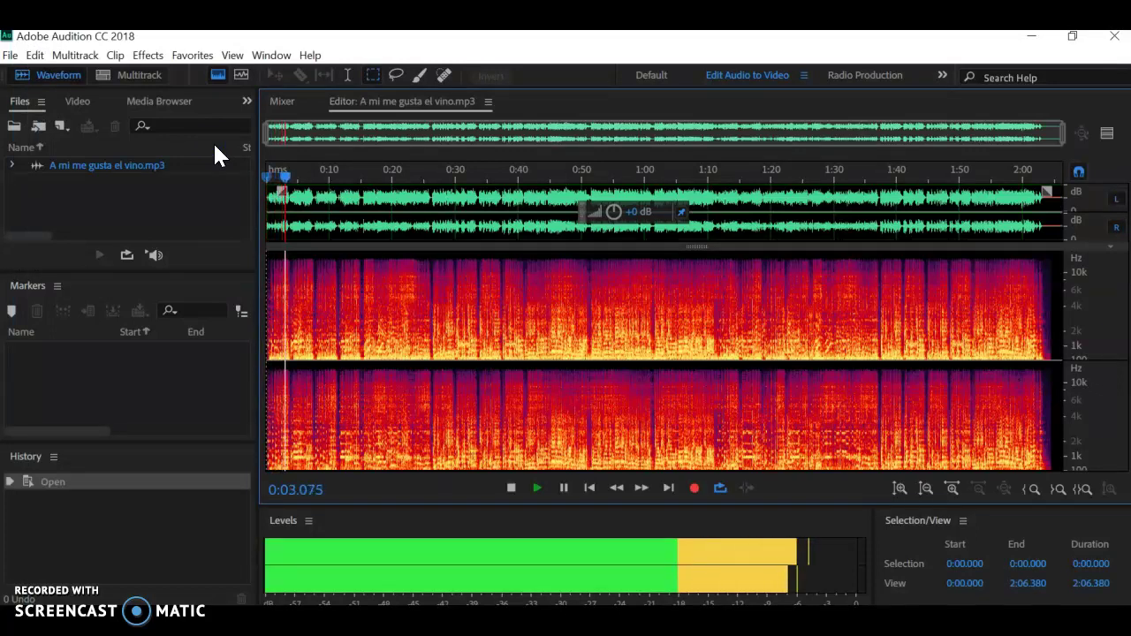
key(space)
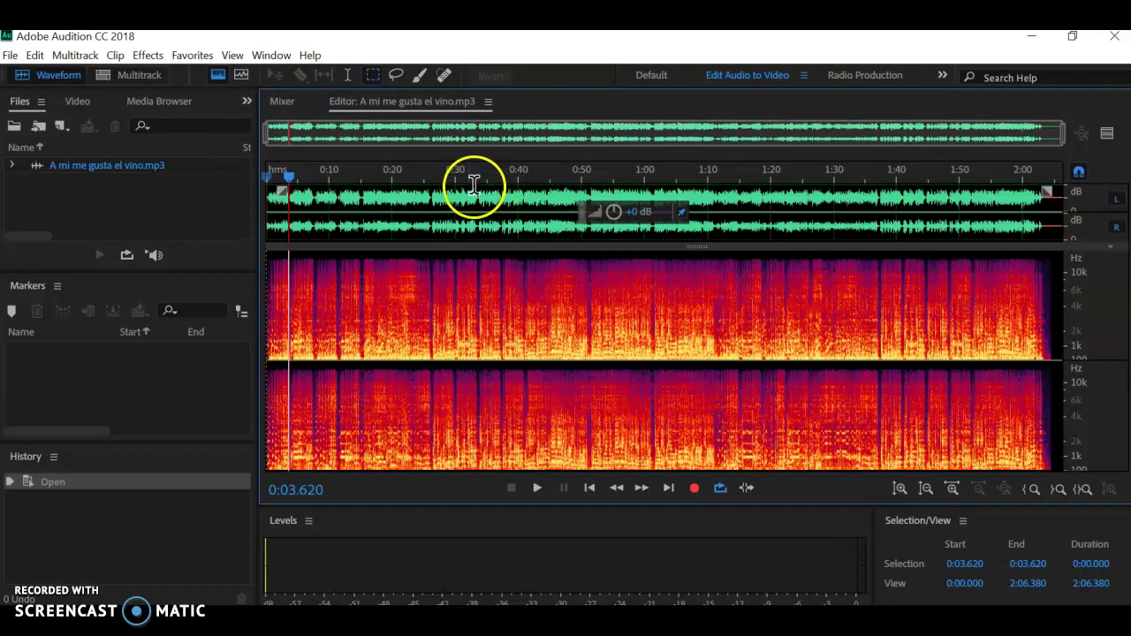
Hide the spectral frequency display and delete all audio after the 0:30 mark.
click(456, 174)
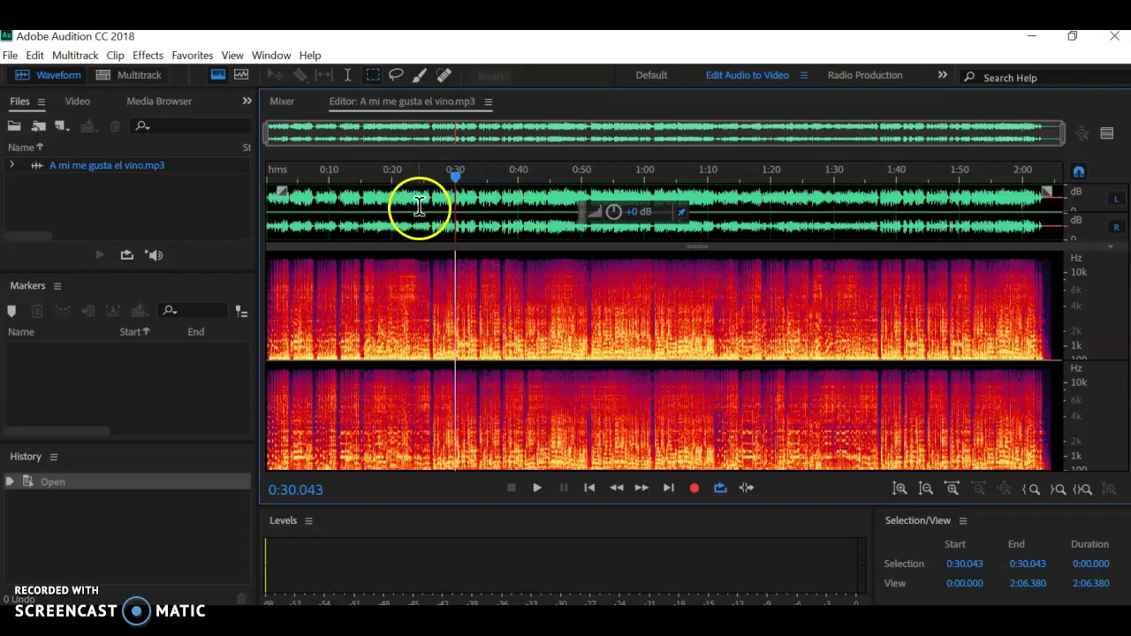
click(217, 75)
click(217, 76)
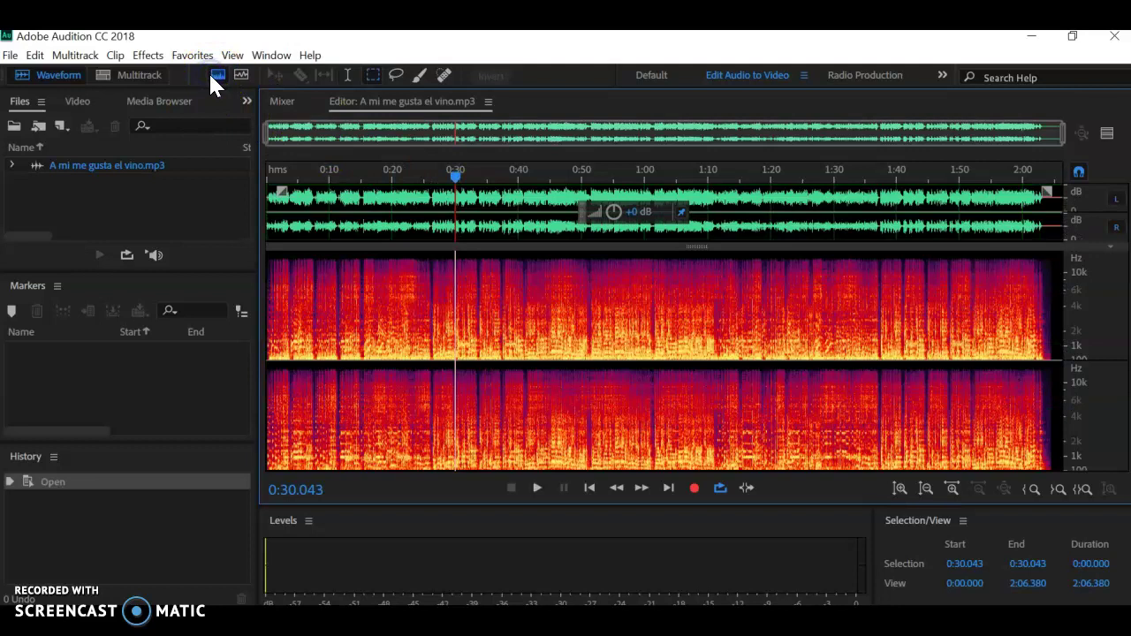
click(216, 76)
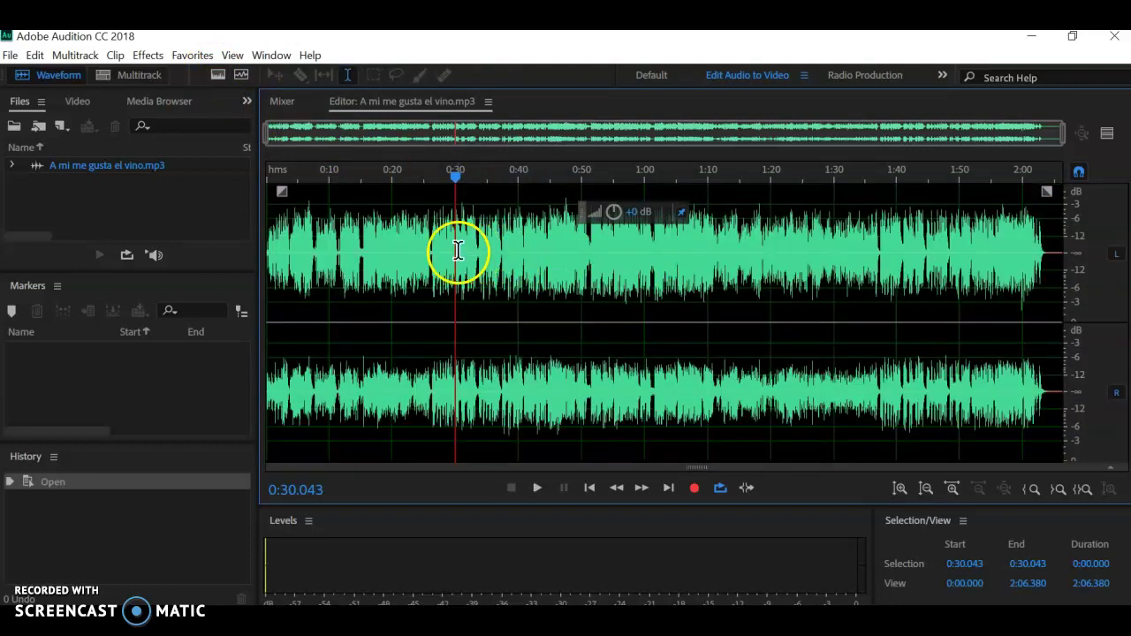
drag(455, 250, 1056, 291)
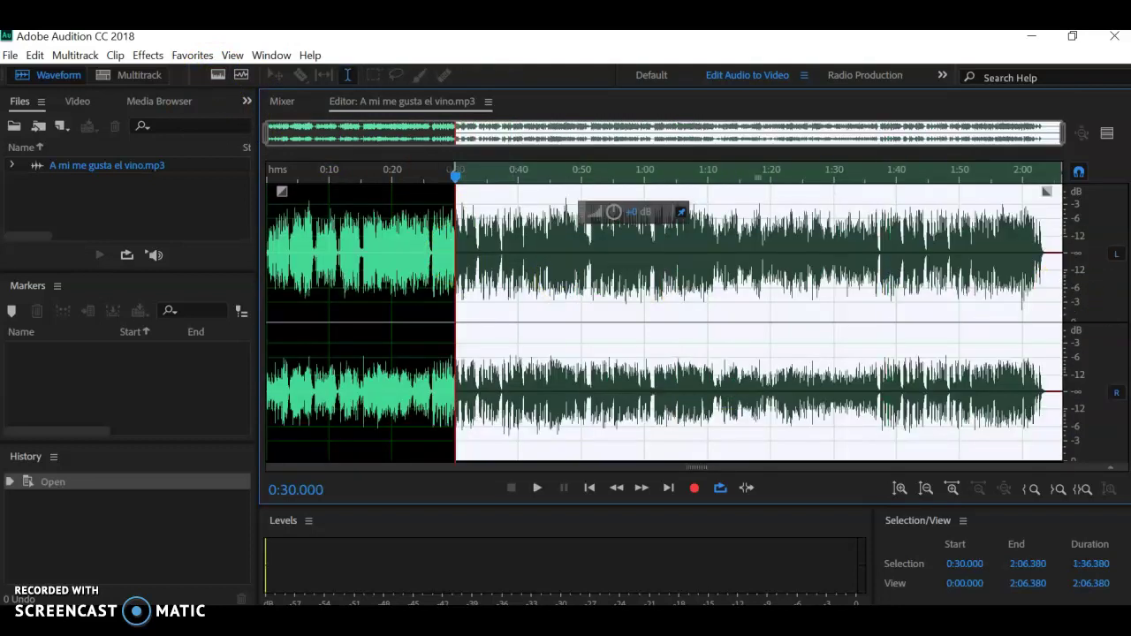
key(Delete)
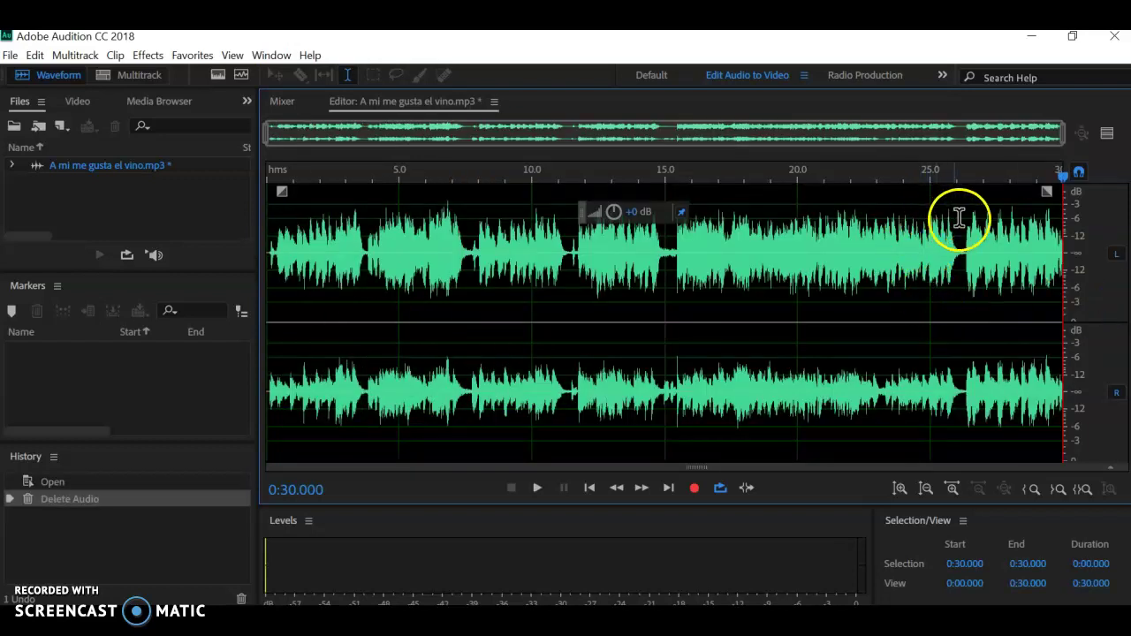
Set the speaker volume to 35 and play the ending of the trimmed track from about 0:26.7.
click(986, 174)
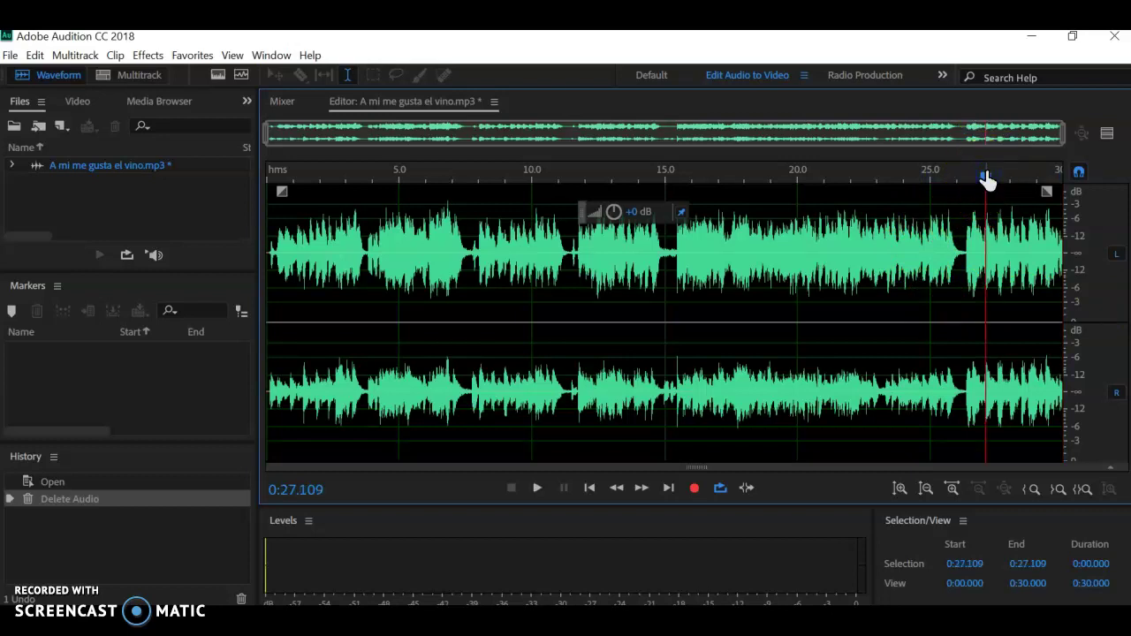
click(992, 629)
click(941, 604)
click(976, 227)
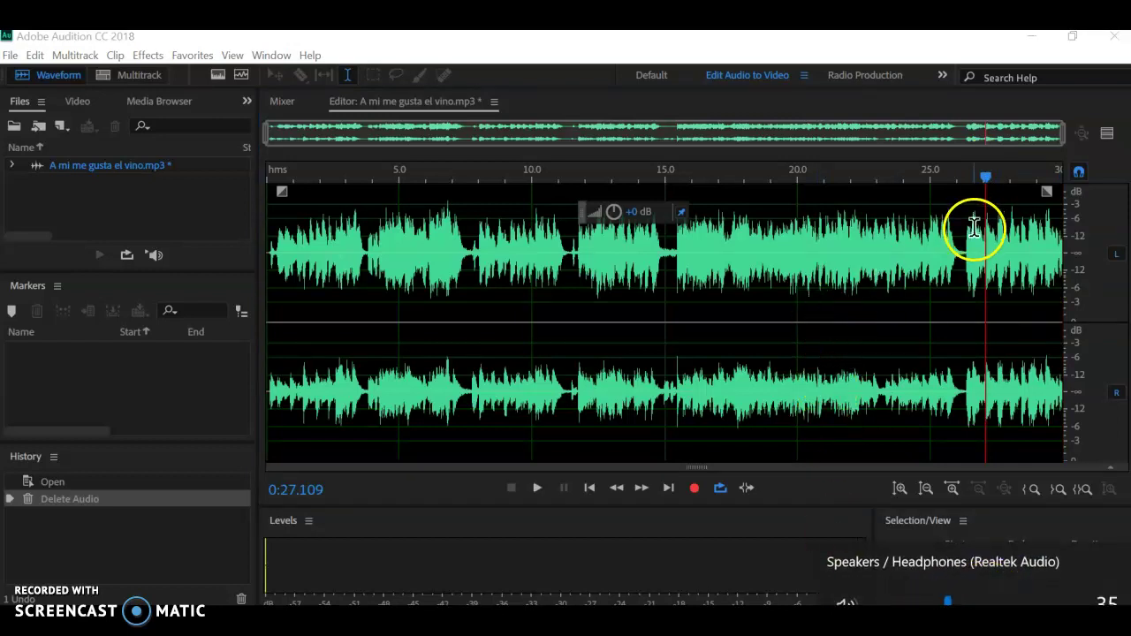
key(space)
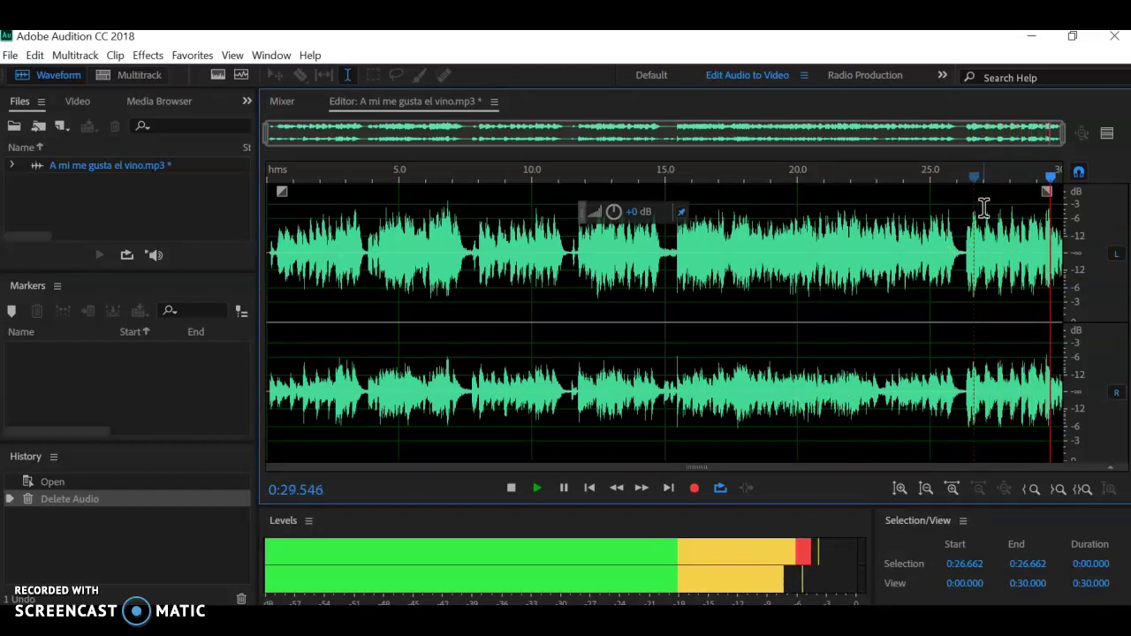
key(space)
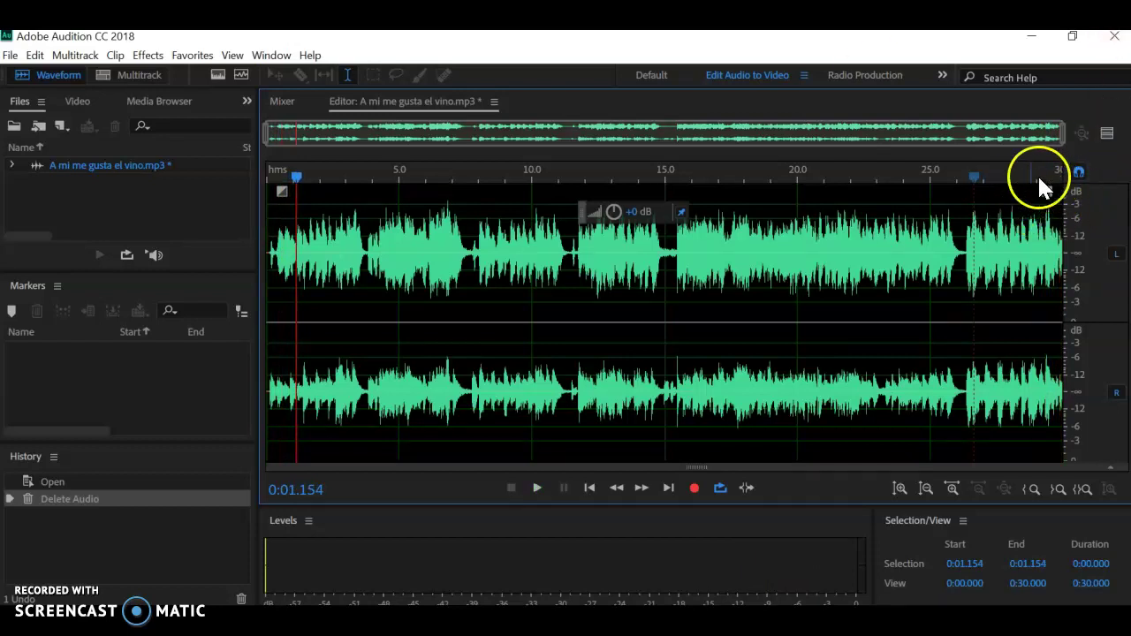
Add a fade-out over about the last three seconds of the track and play the ending to check it.
drag(1048, 192, 980, 195)
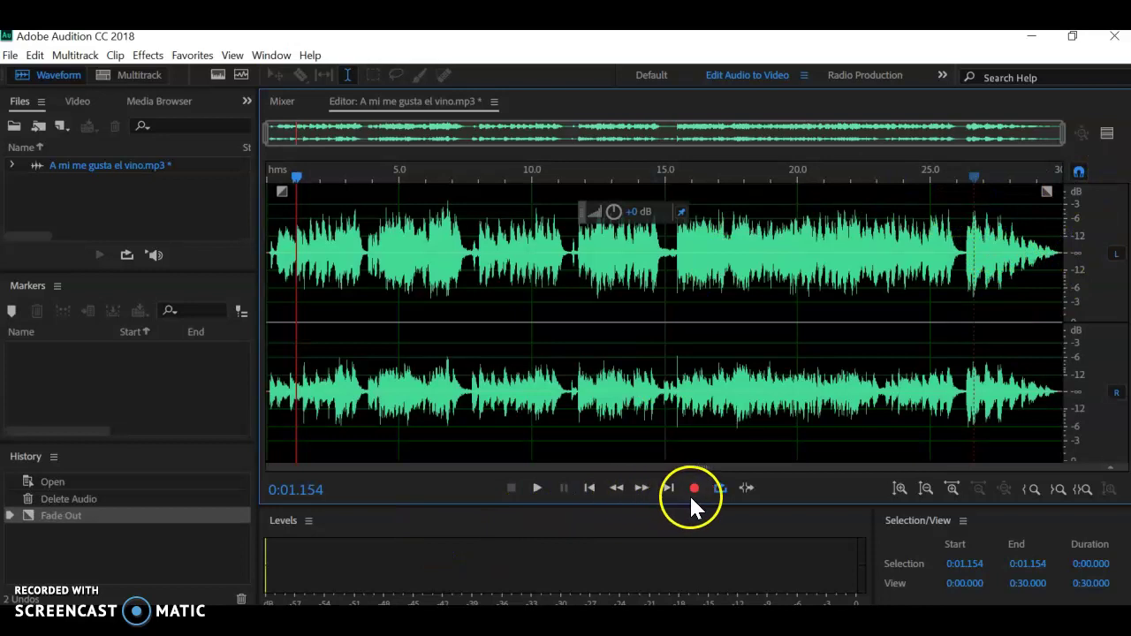
click(994, 177)
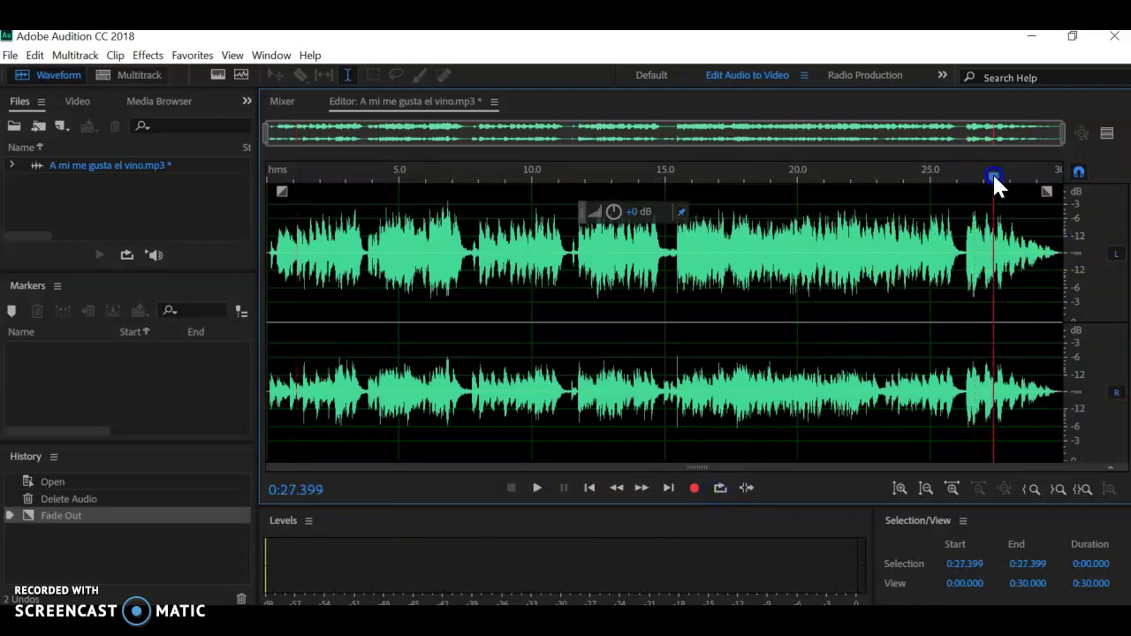
key(space)
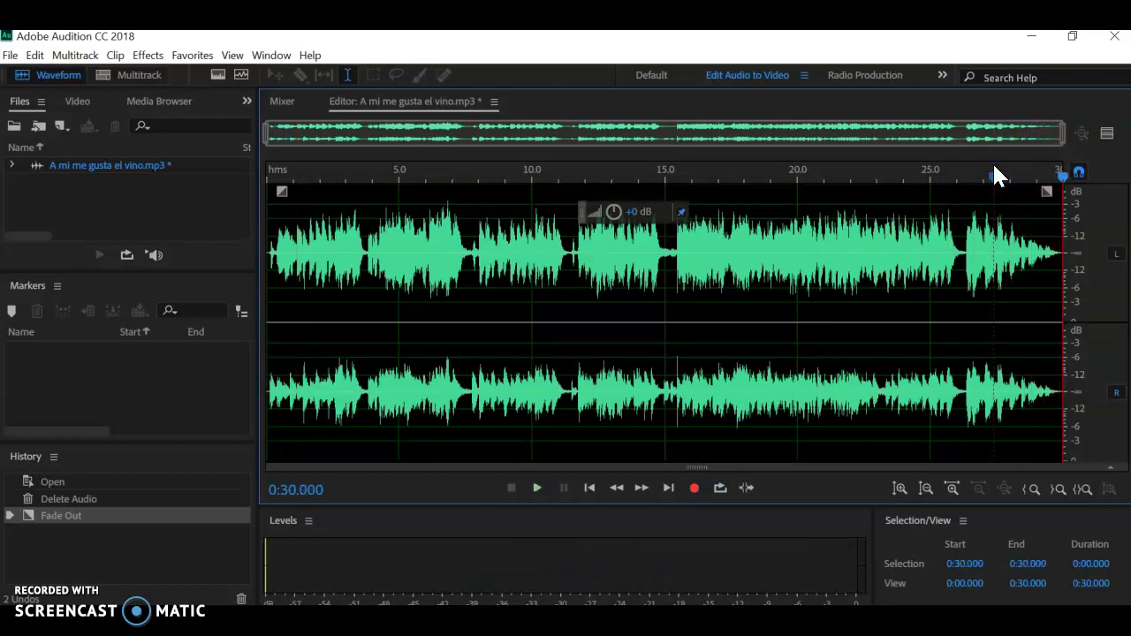
Save the trimmed track as 30sec in MP3 Audio format in the Desktop's Movie folder.
click(9, 54)
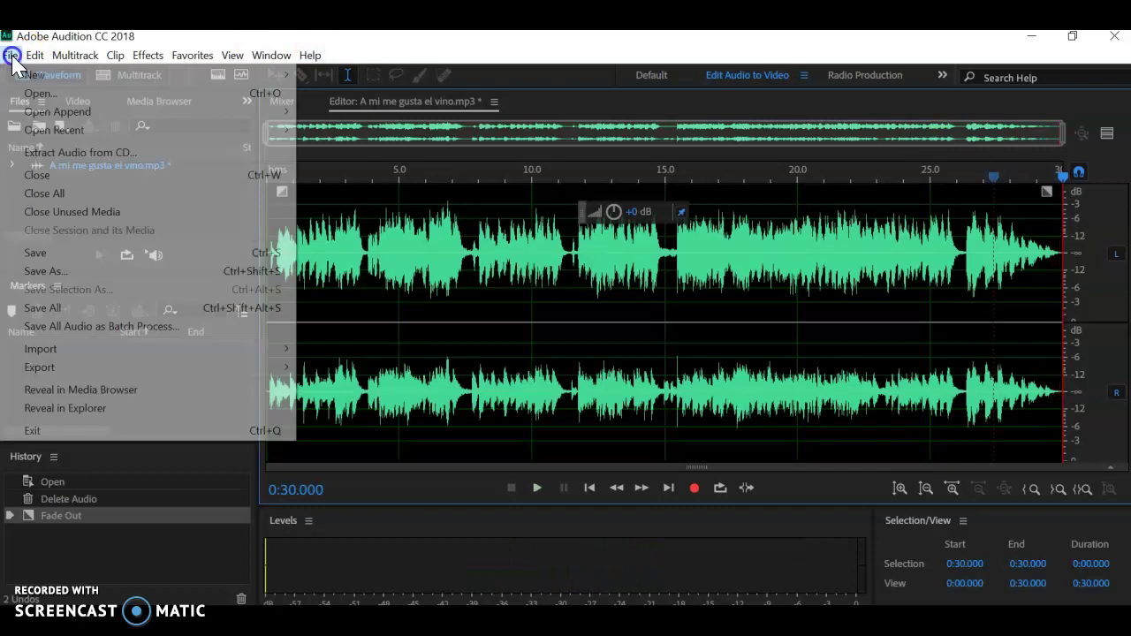
click(44, 272)
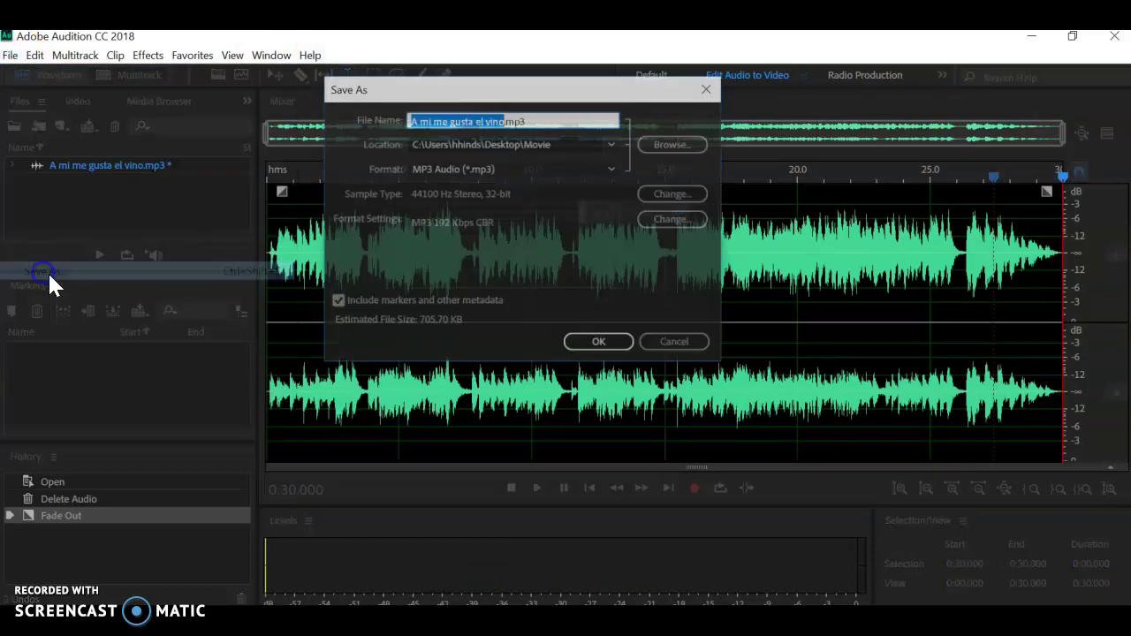
click(672, 143)
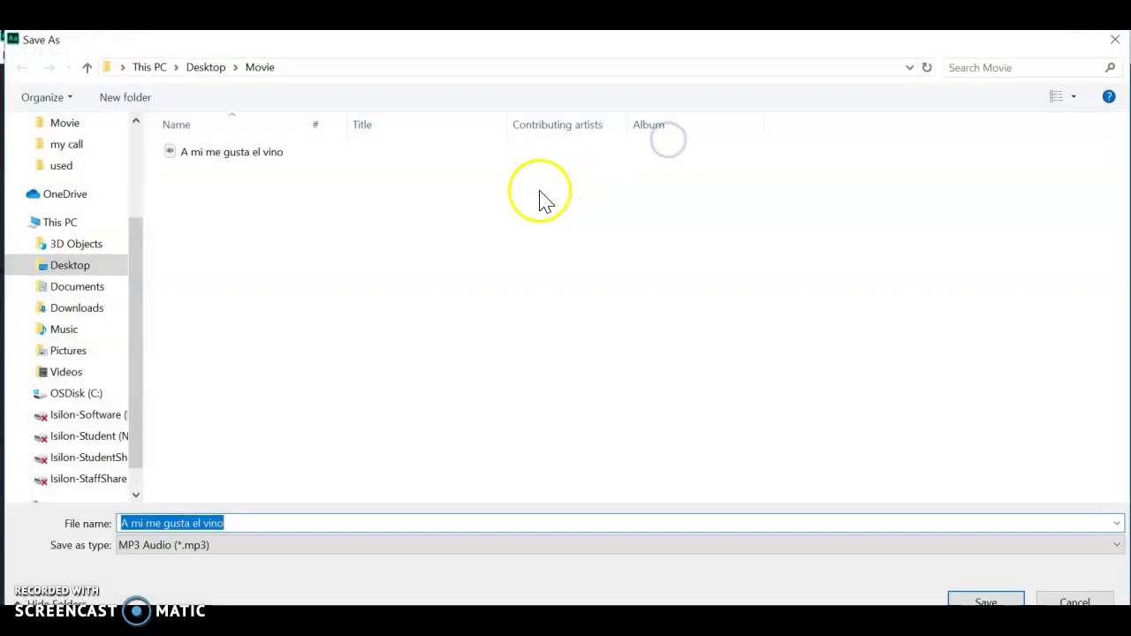
click(256, 69)
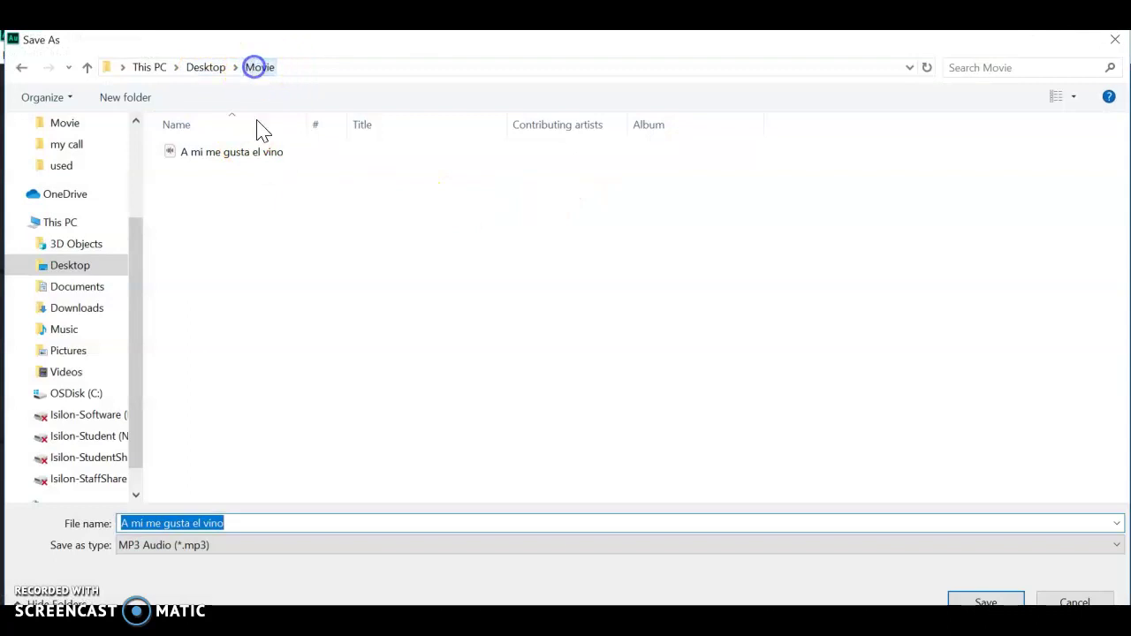
text(30sec)
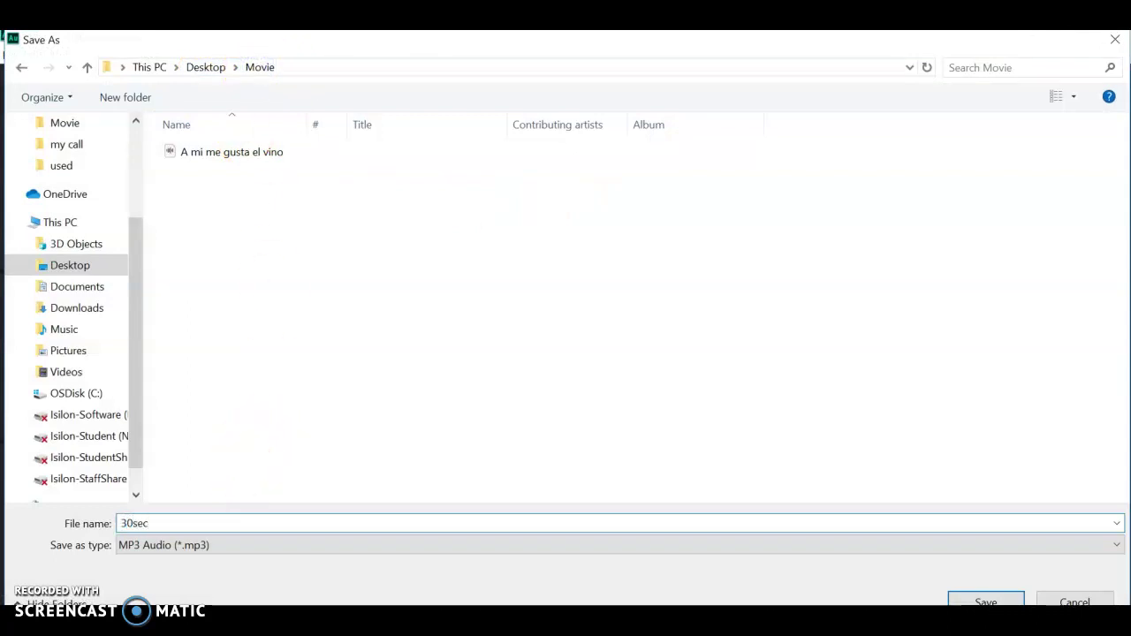
click(262, 552)
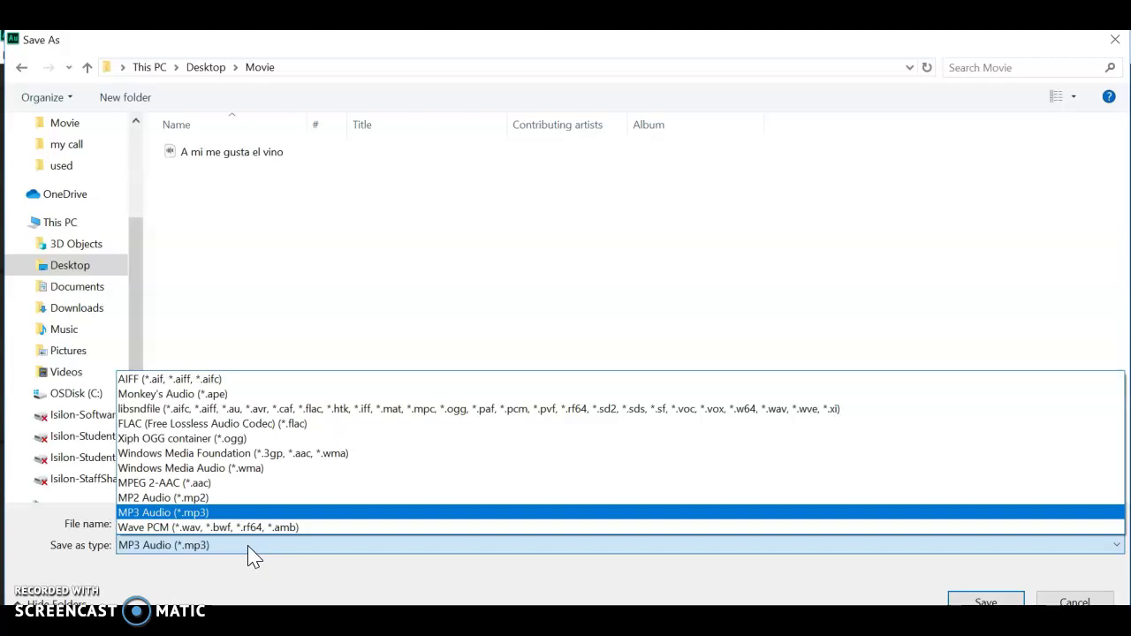
click(234, 530)
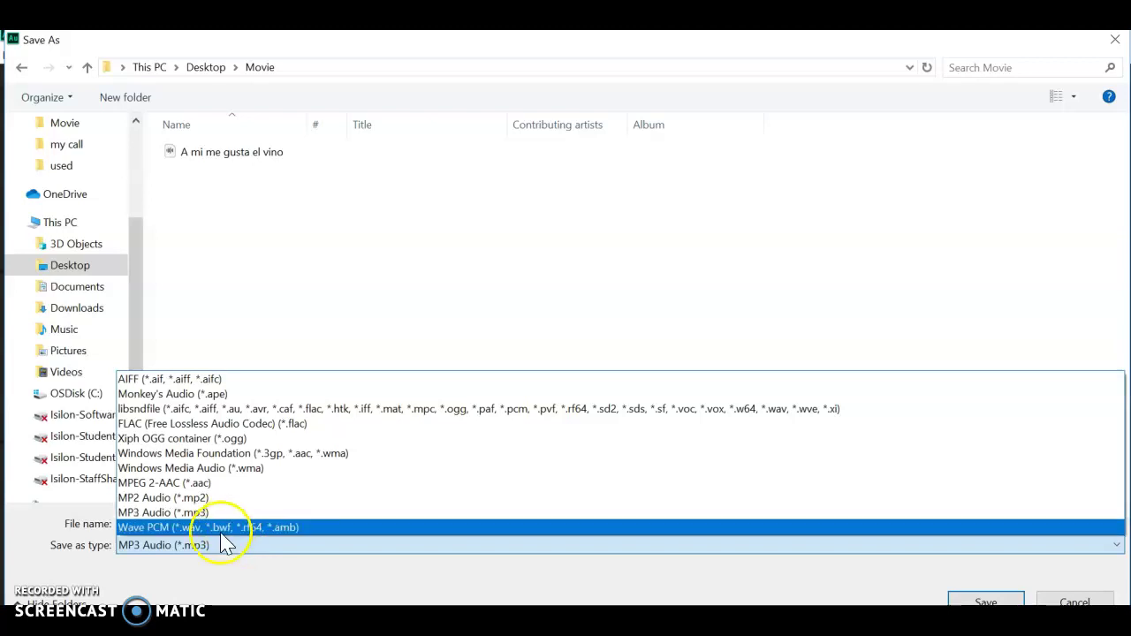
click(905, 265)
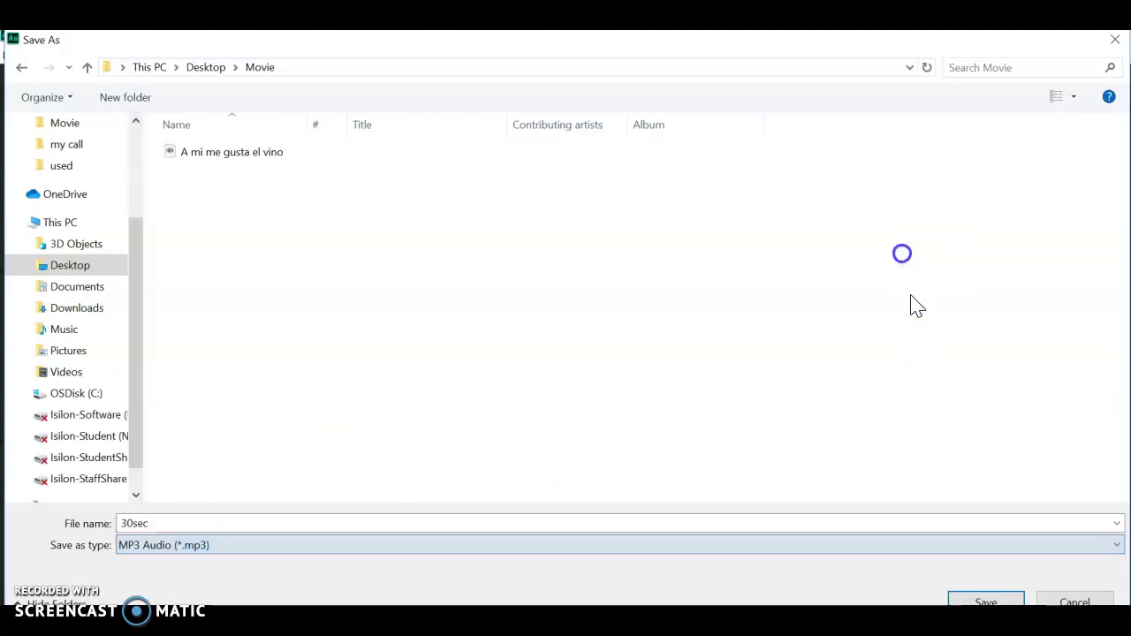
click(985, 601)
click(594, 349)
click(623, 275)
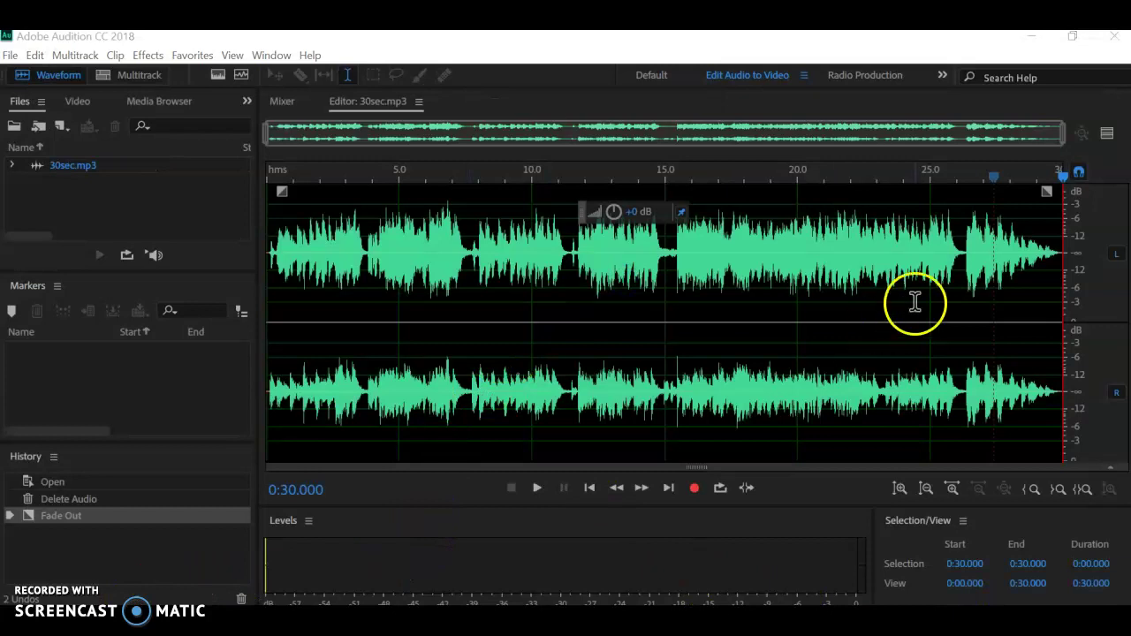
Close Audition and create a new HTML5 Canvas document in Adobe Animate CC.
click(1113, 37)
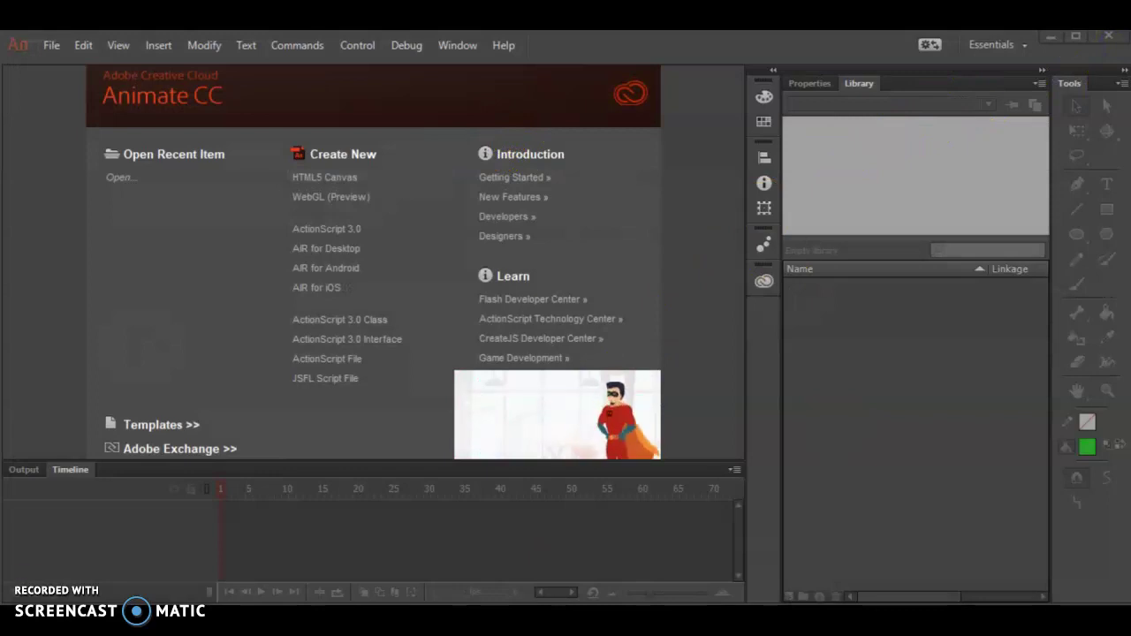
key(super)
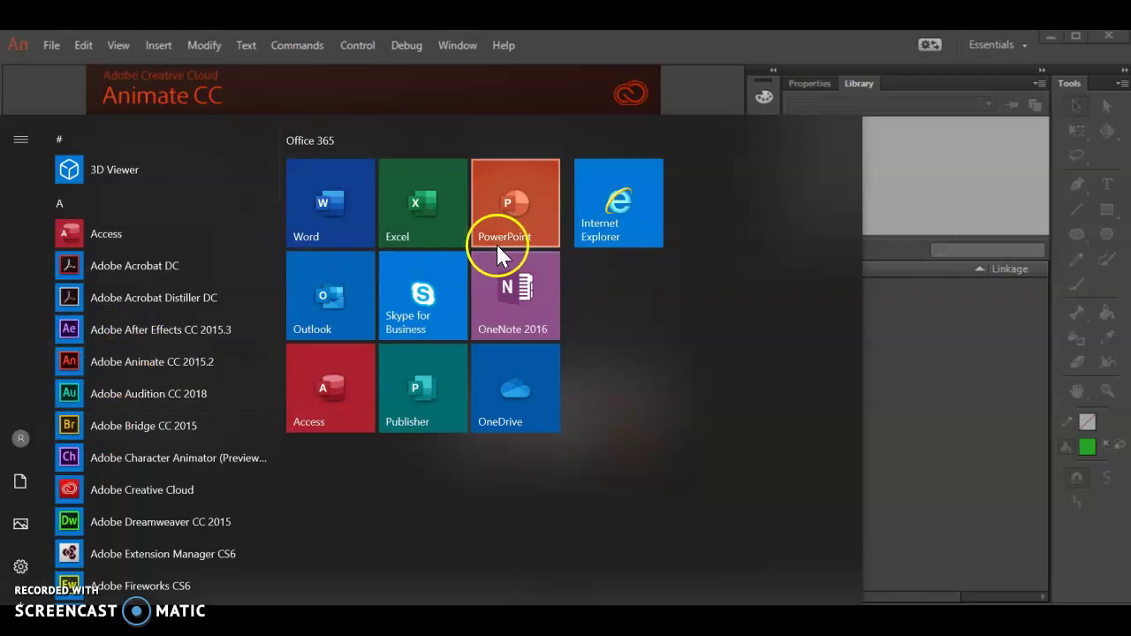
click(667, 81)
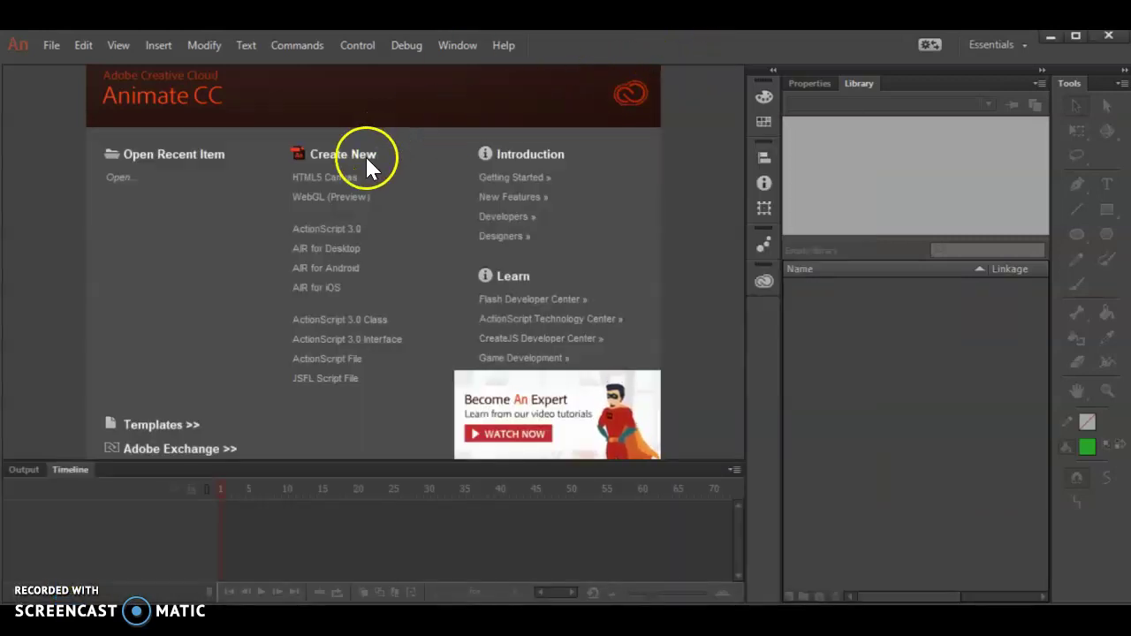
click(329, 178)
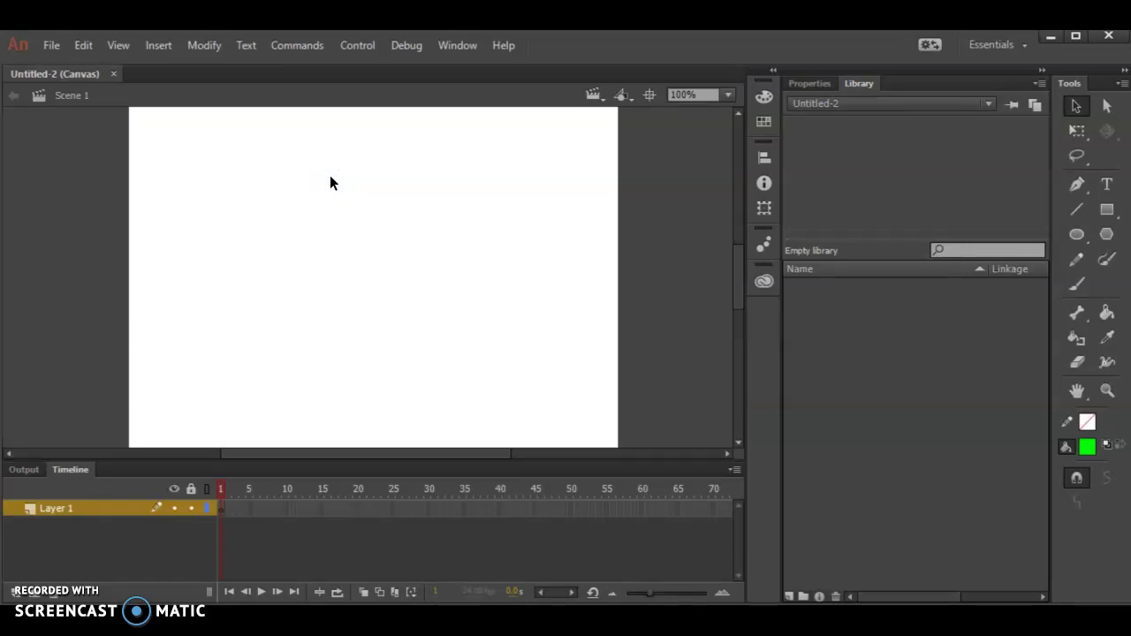
Set the document's frame rate to 12 FPS and the stage size to 649 by 480 px.
click(806, 84)
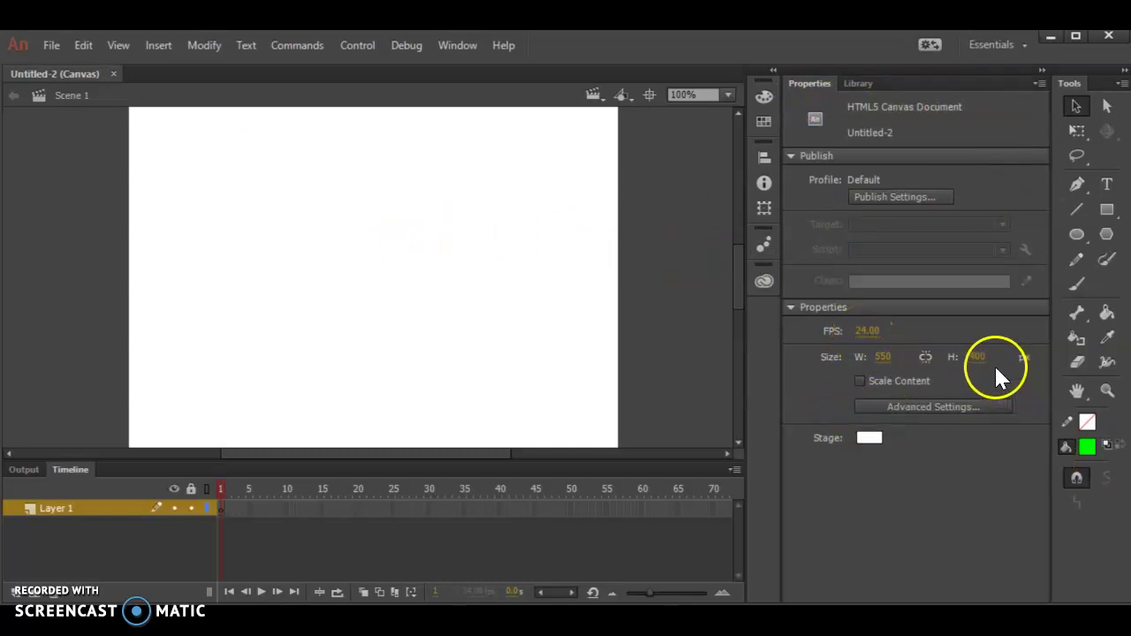
click(871, 330)
text(12)
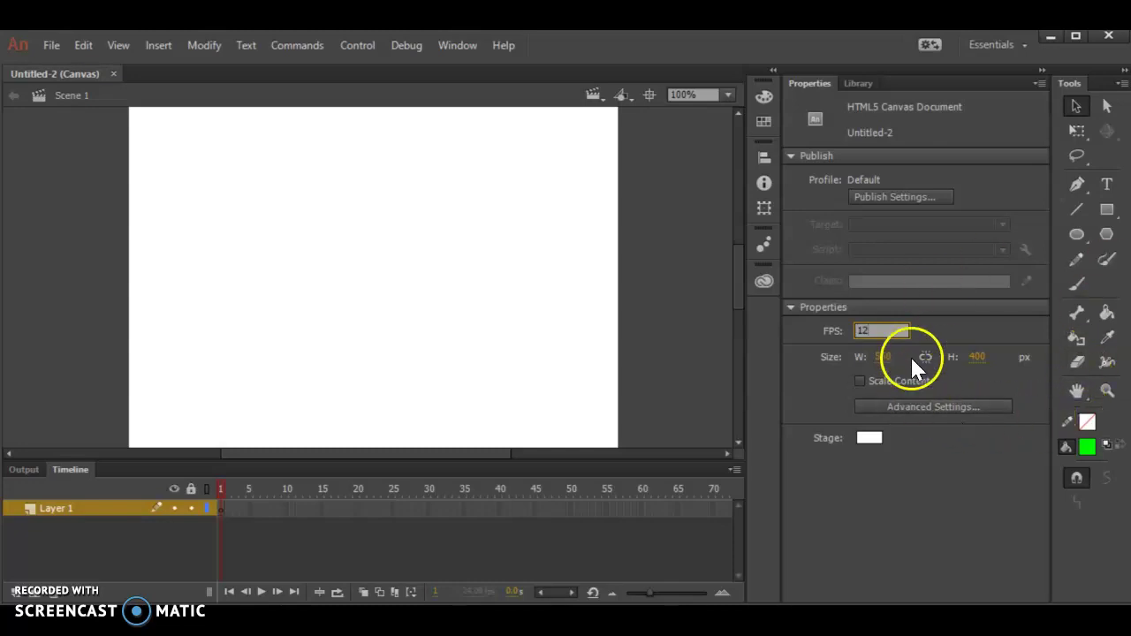
click(886, 355)
text(640)
key(Tab)
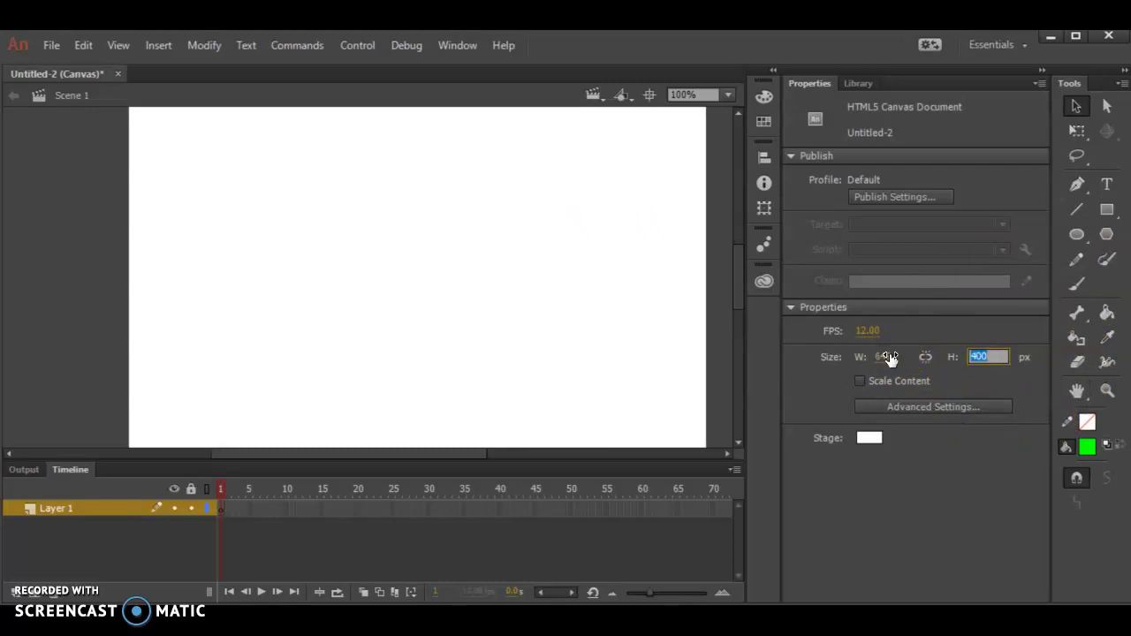
text(480)
click(921, 508)
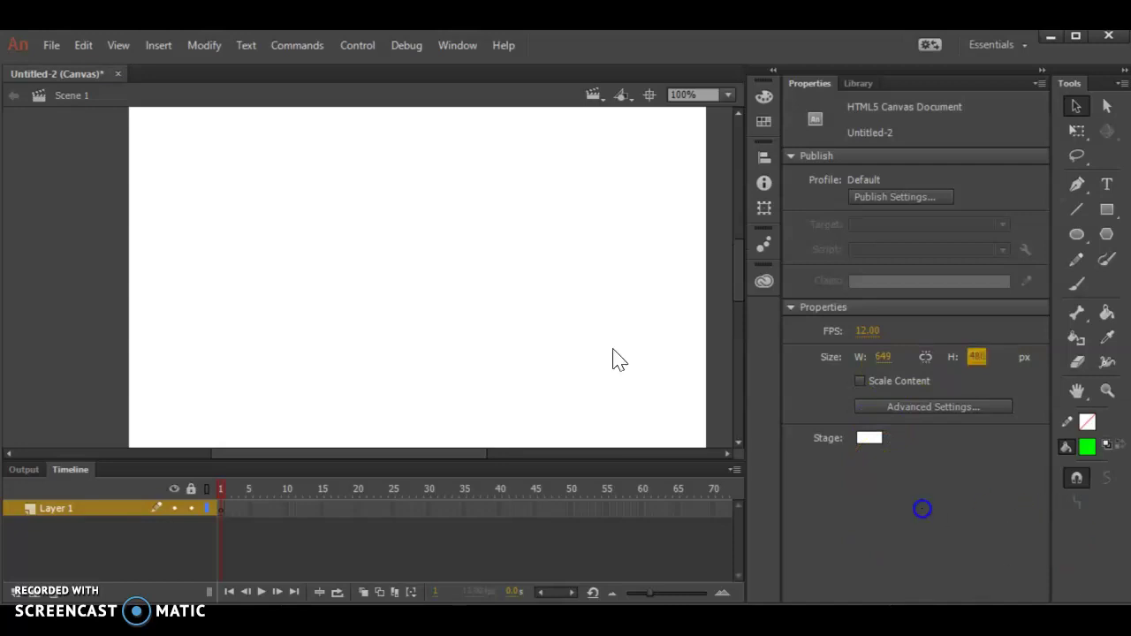
Change the stage colour to light yellow (#FFFF99) and fit the stage in the window.
click(873, 439)
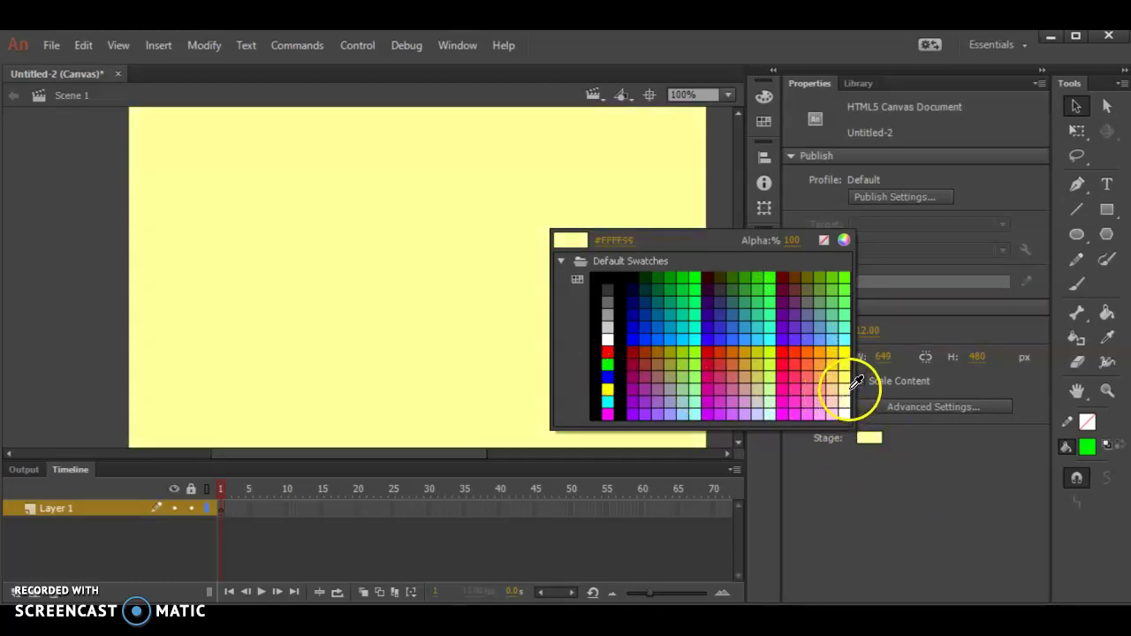
click(846, 385)
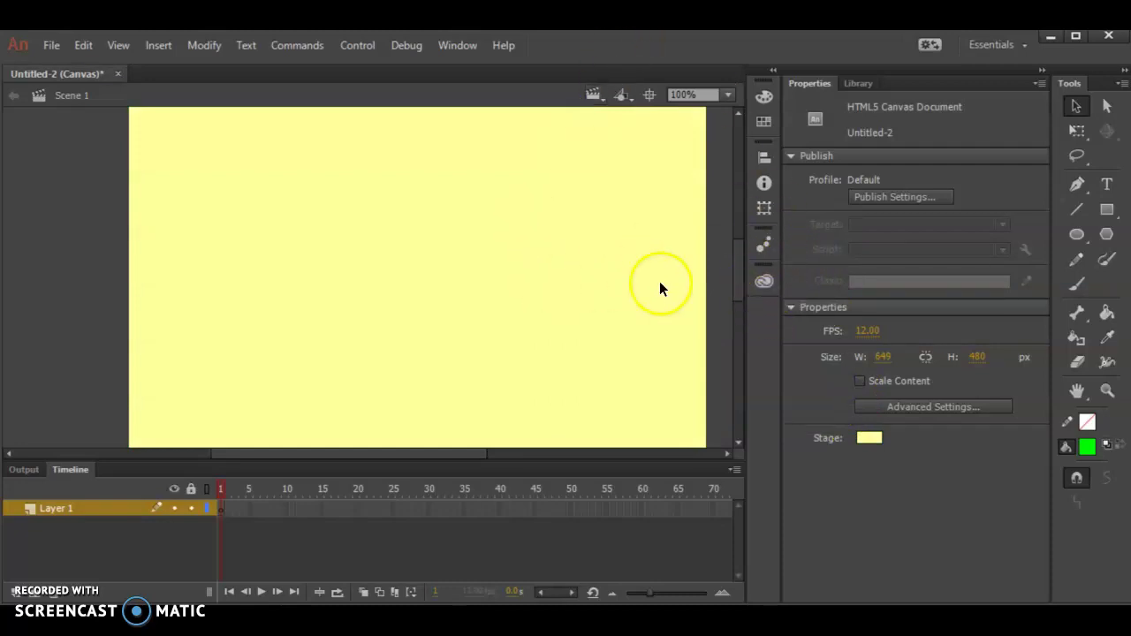
drag(412, 453, 425, 454)
scroll(496, 400, down, 3)
scroll(497, 398, up, 5)
scroll(504, 399, down, 5)
scroll(508, 402, up, 2)
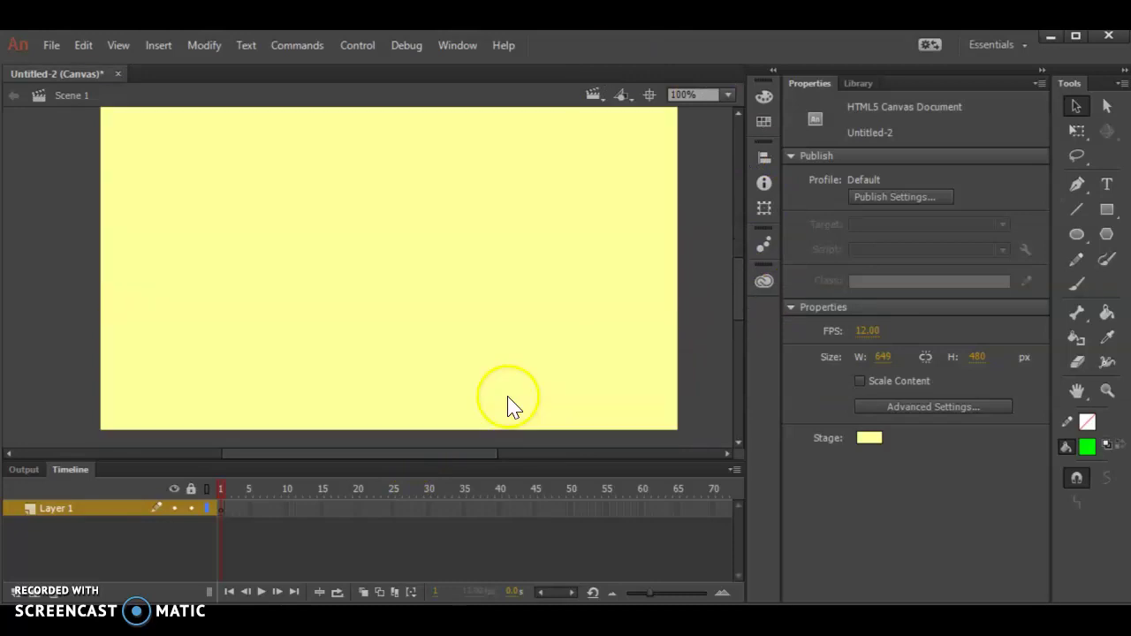
click(728, 95)
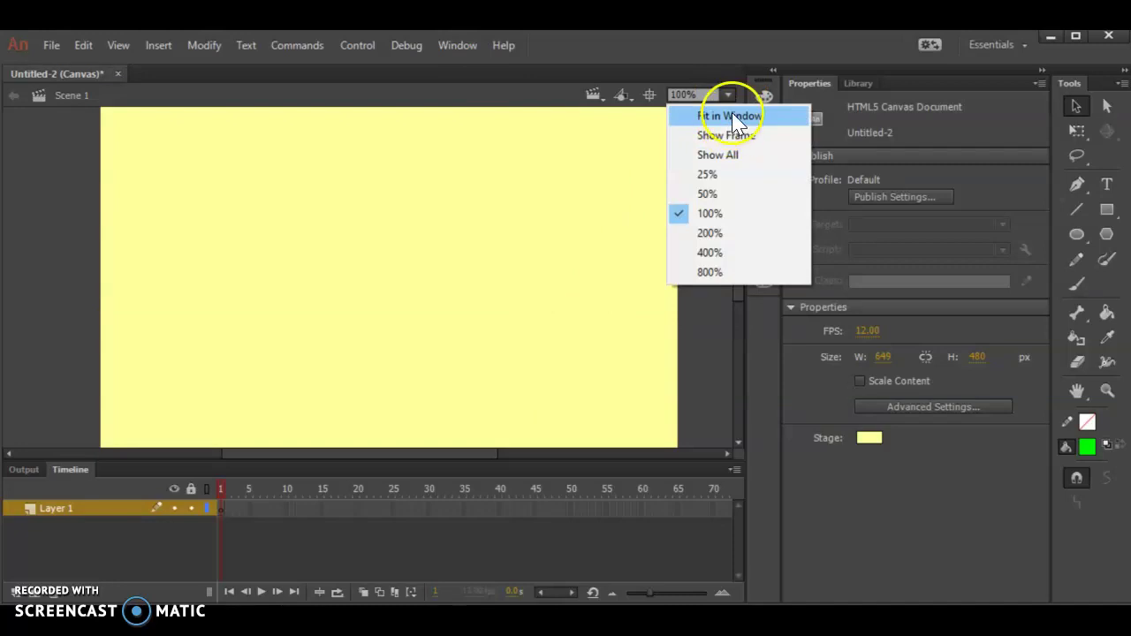
click(736, 115)
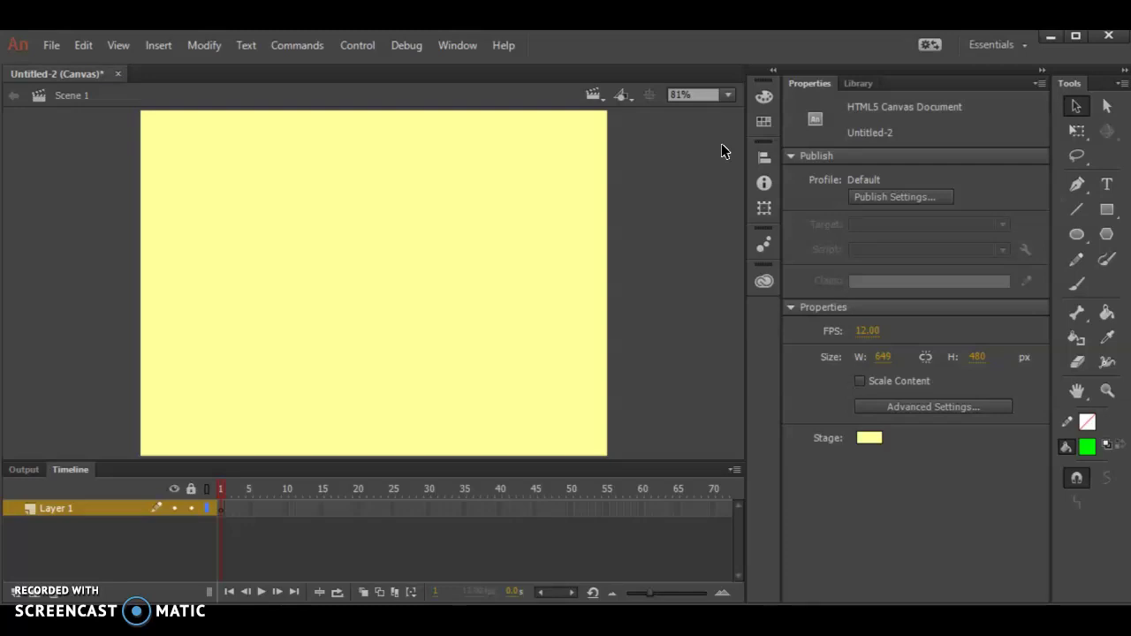
Rename Layer 1 as Baseline.
click(613, 145)
click(68, 528)
double_click(60, 509)
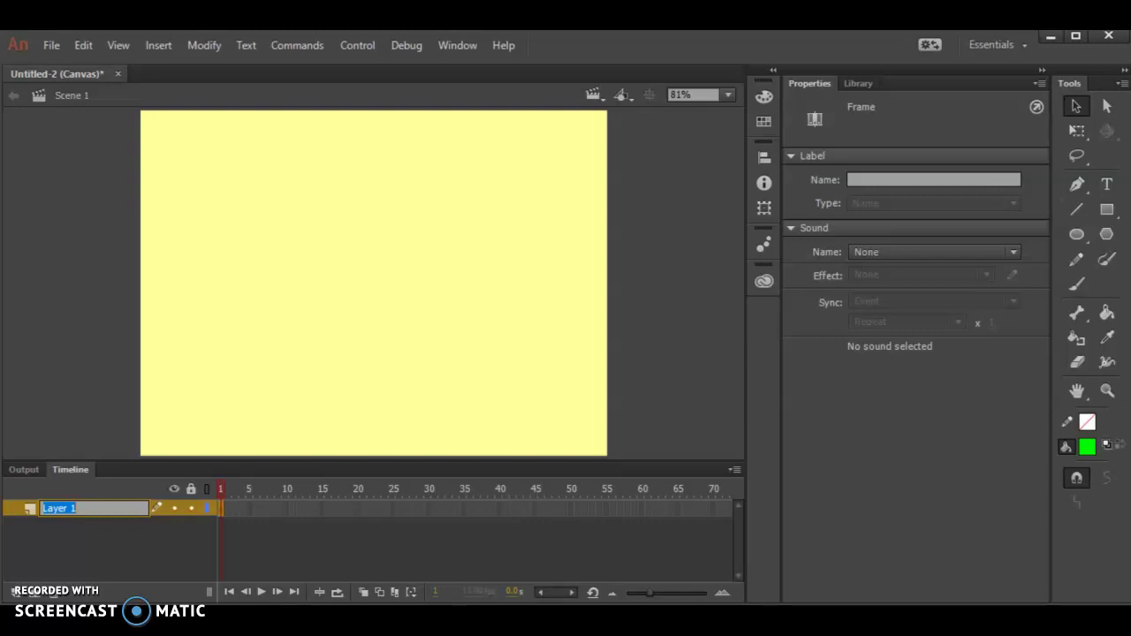
text(Baseline)
Draw a black horizontal line about 650 px long across the lower stage with the Line tool, using a stroke of 1.
click(1084, 212)
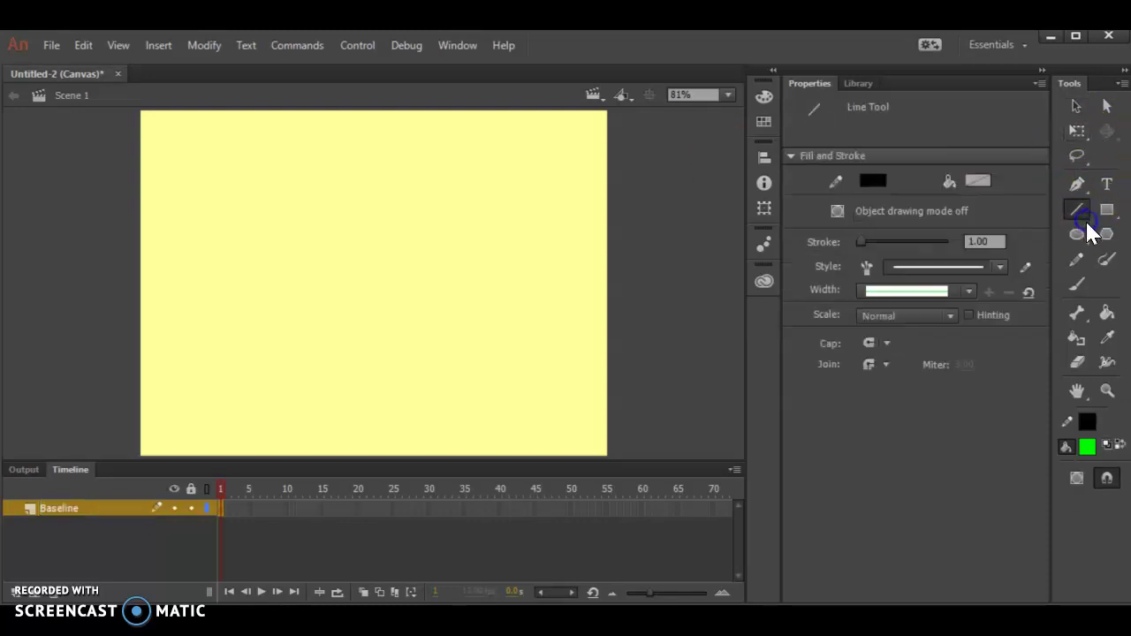
click(983, 240)
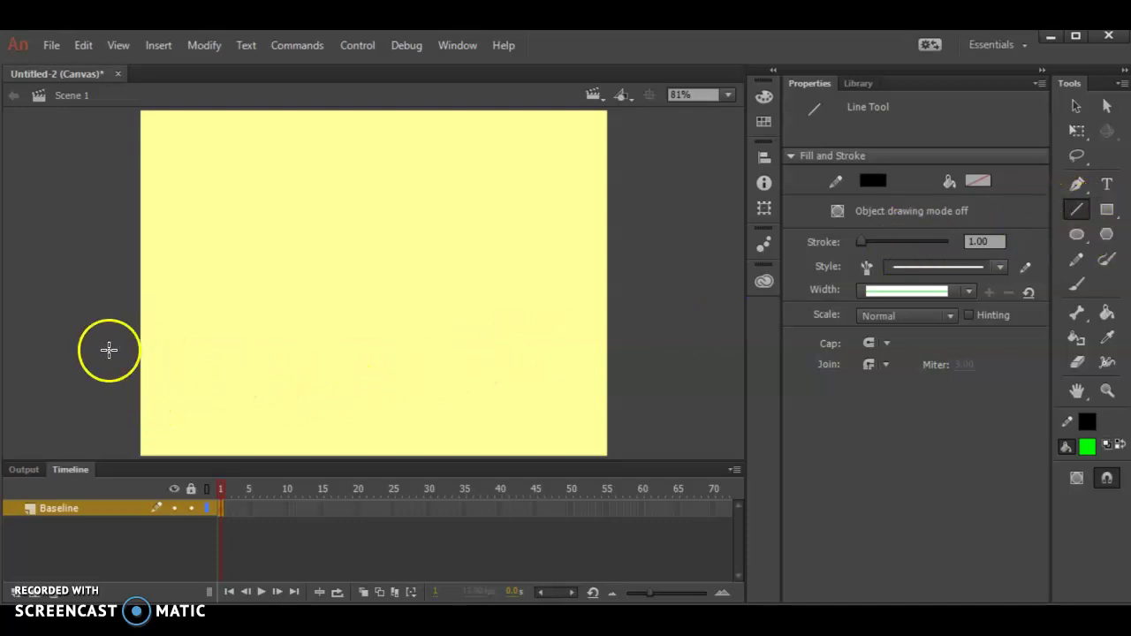
drag(139, 397, 609, 428)
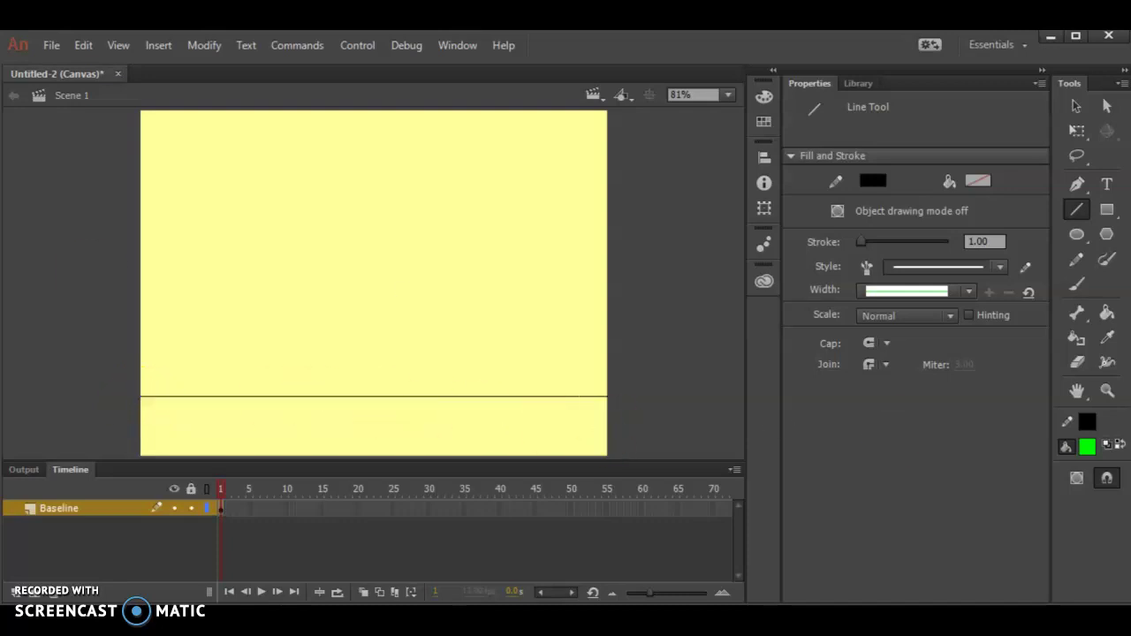
Select the horizontal line on the Baseline layer and increase its stroke thickness.
click(1076, 106)
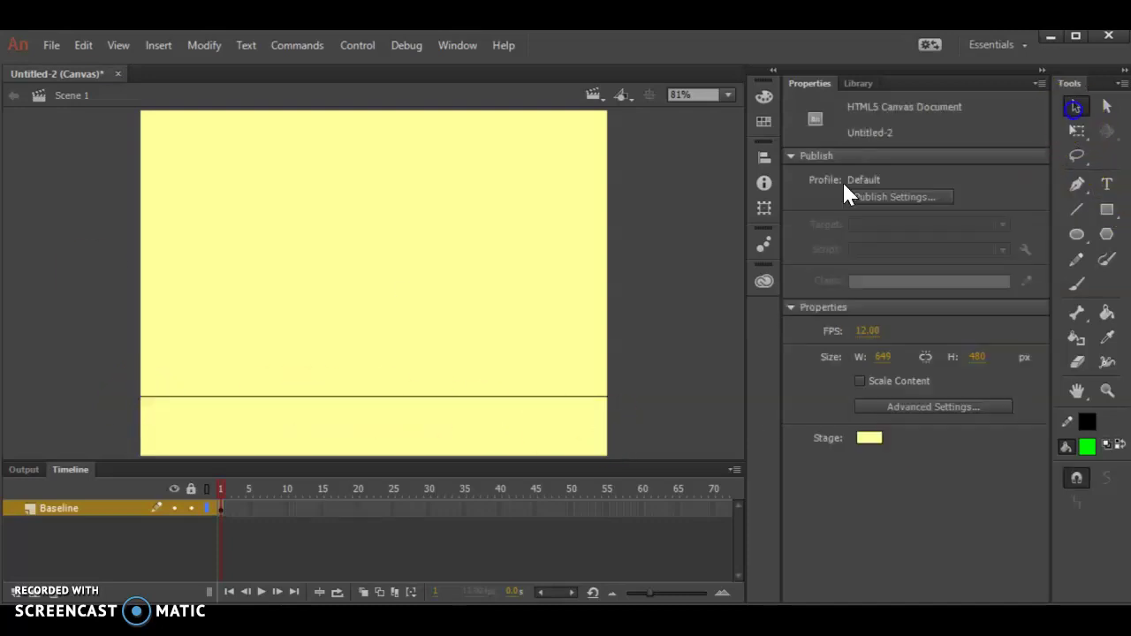
click(296, 396)
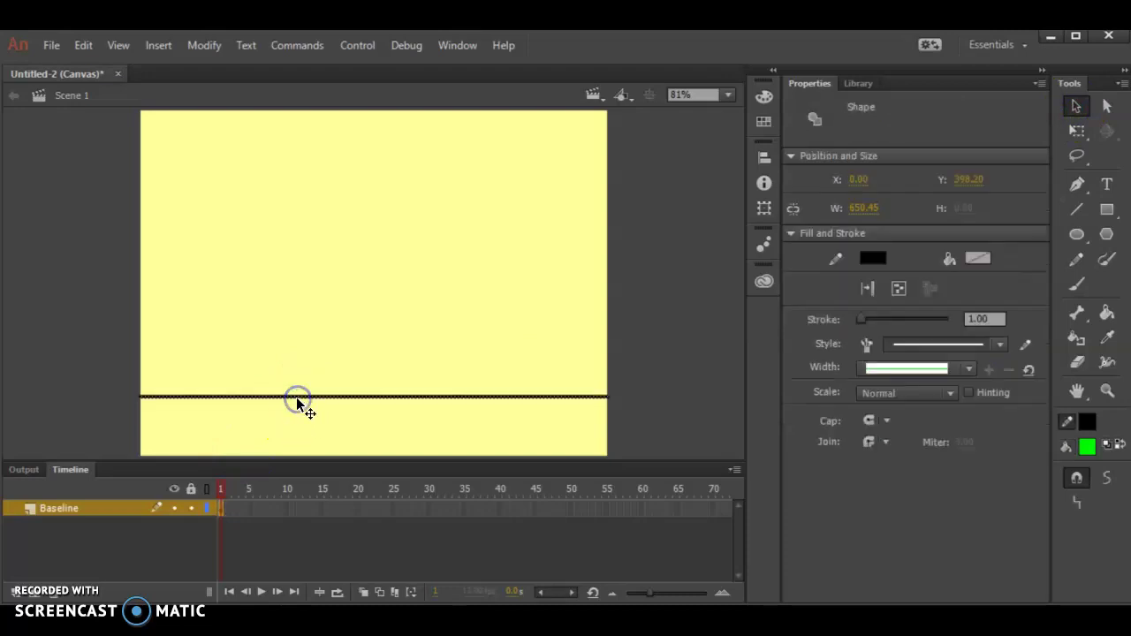
click(981, 318)
drag(981, 319, 829, 319)
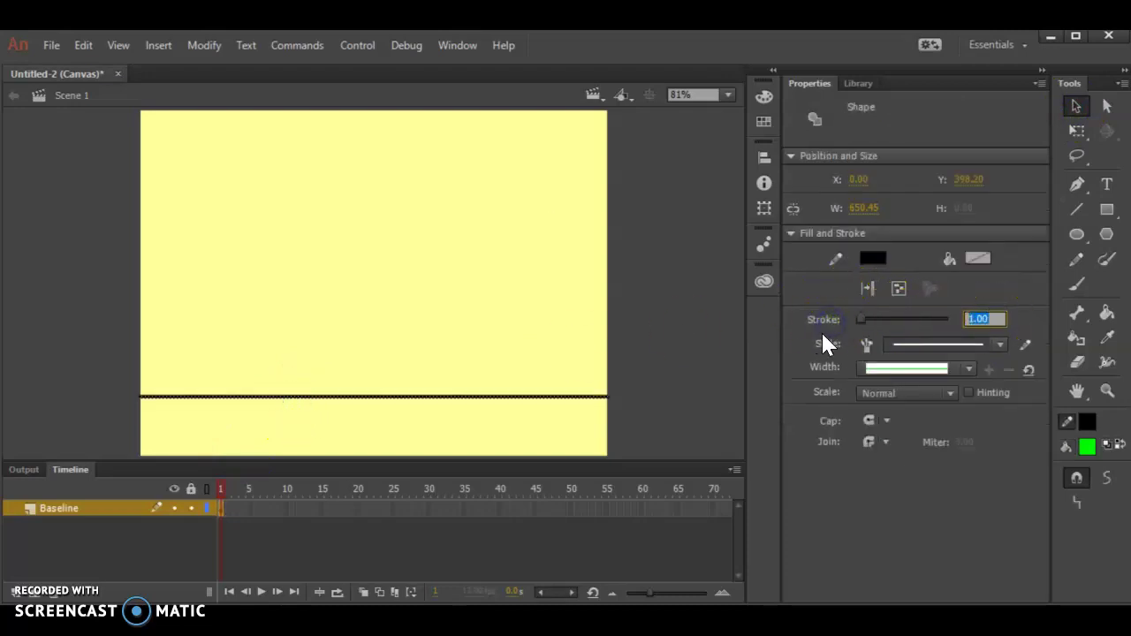
click(714, 389)
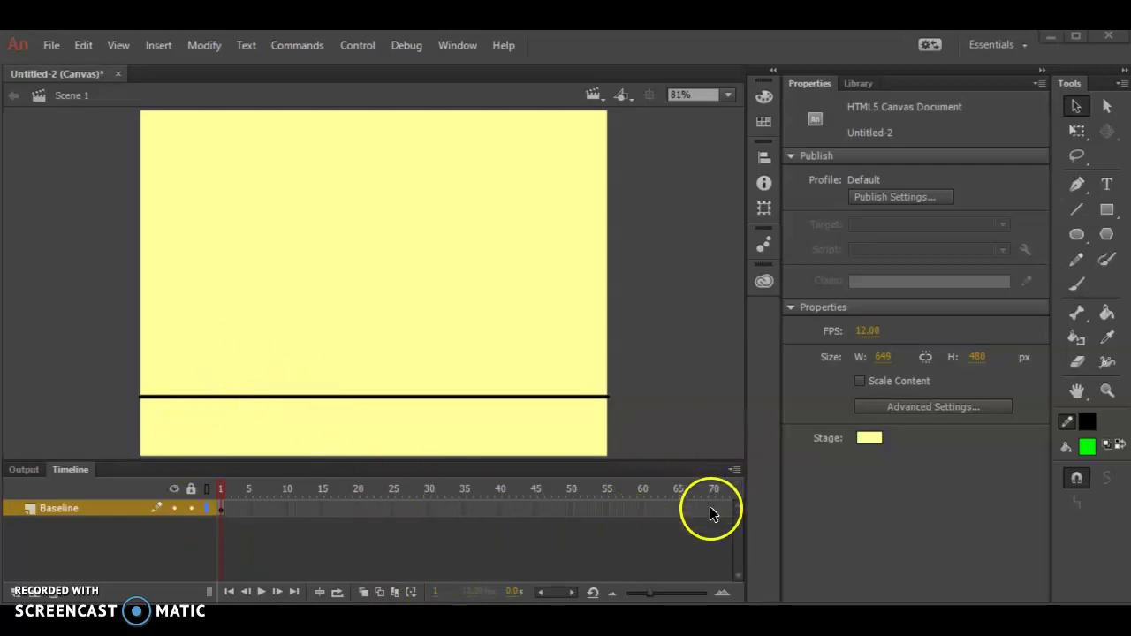
Bring frame 120 of the Baseline layer into view and maximize the Animate window.
click(572, 593)
click(572, 592)
click(574, 589)
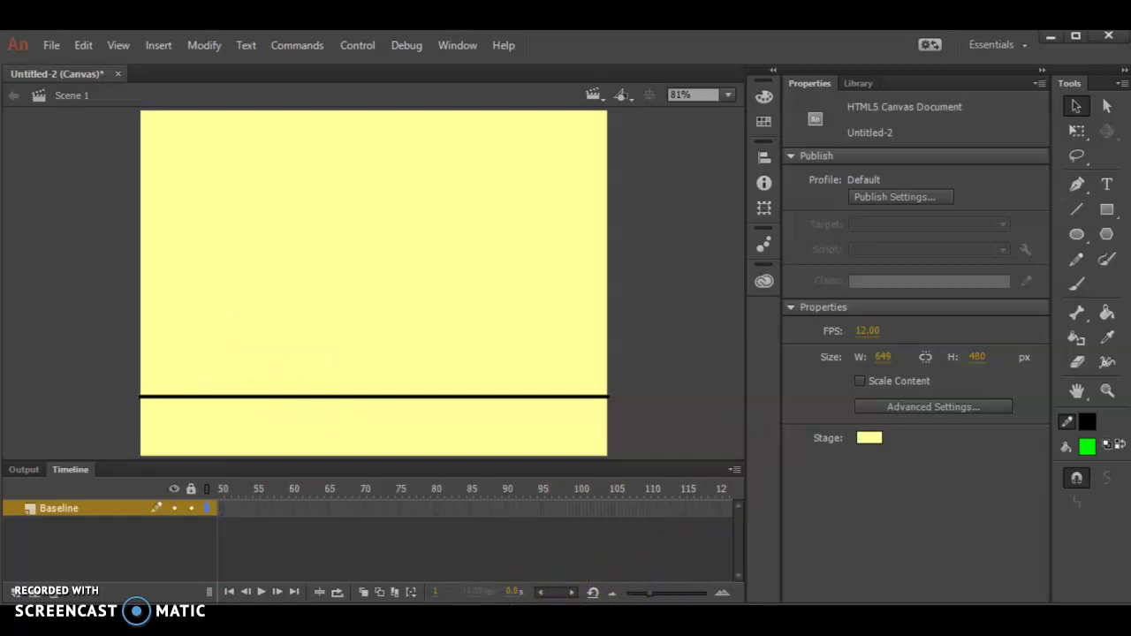
click(1075, 35)
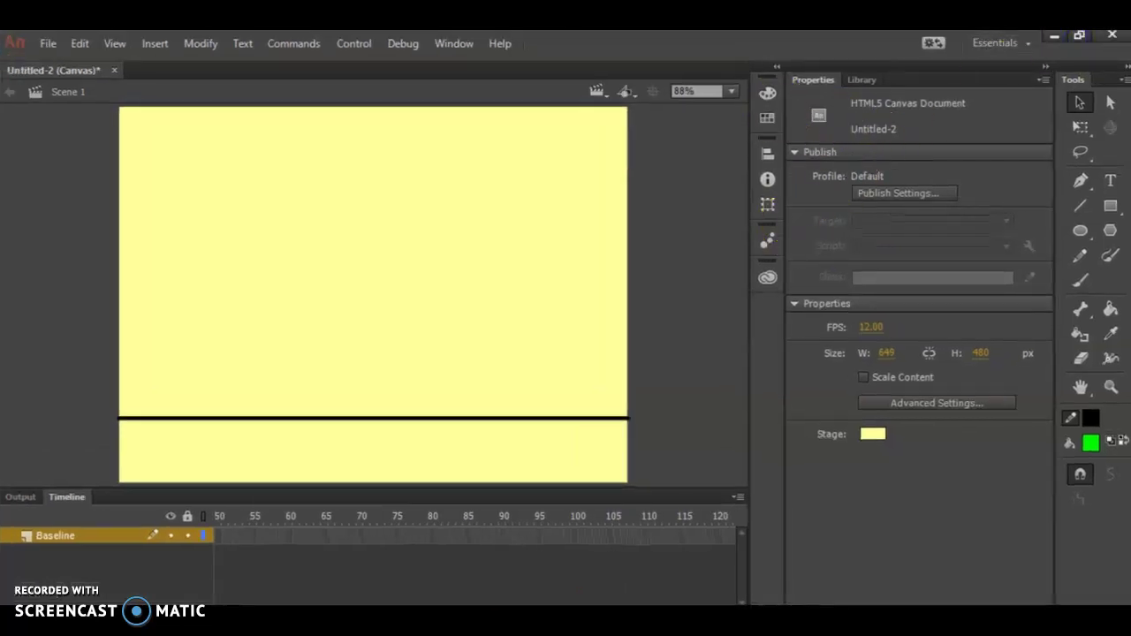
drag(601, 41, 1129, 212)
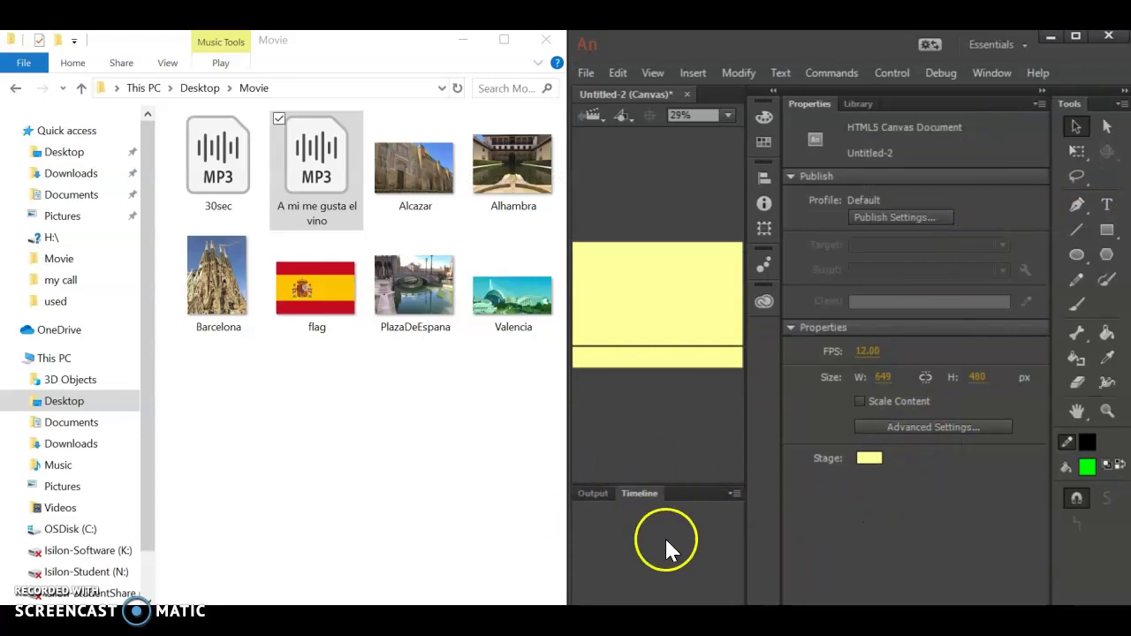
click(1076, 36)
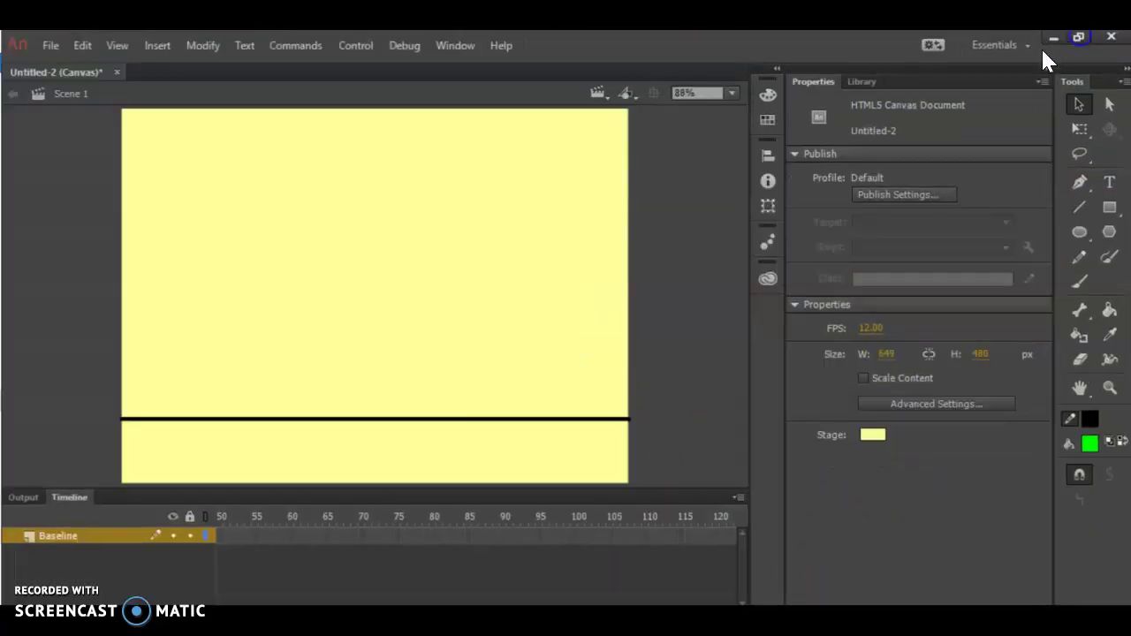
click(538, 593)
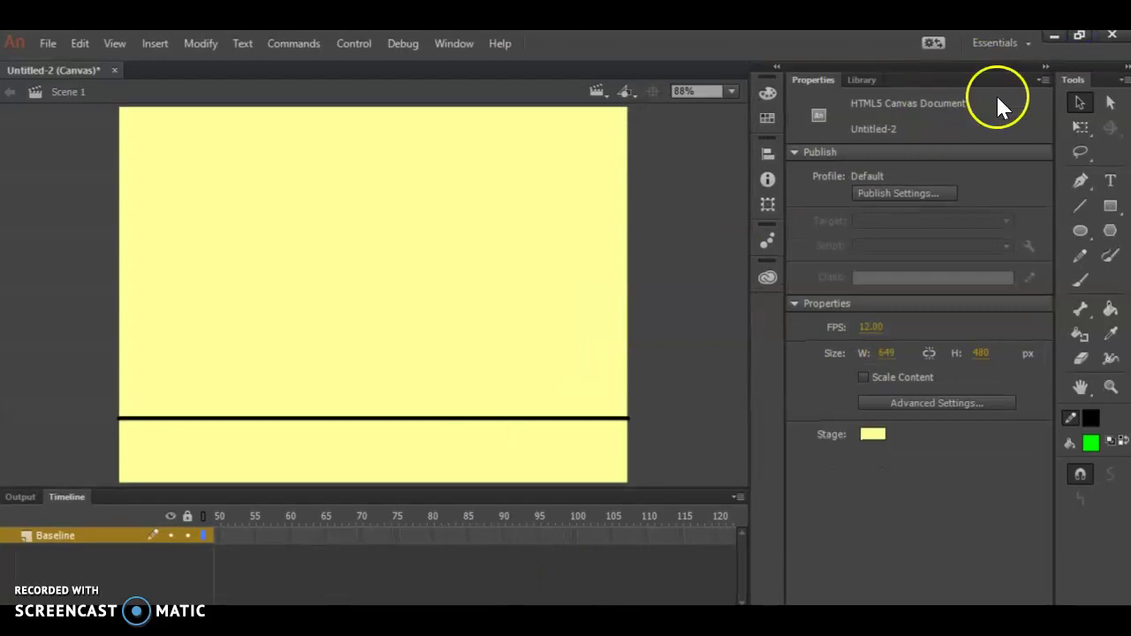
Insert a keyframe at frame 360 of the Baseline layer in the widened Animate window.
double_click(721, 40)
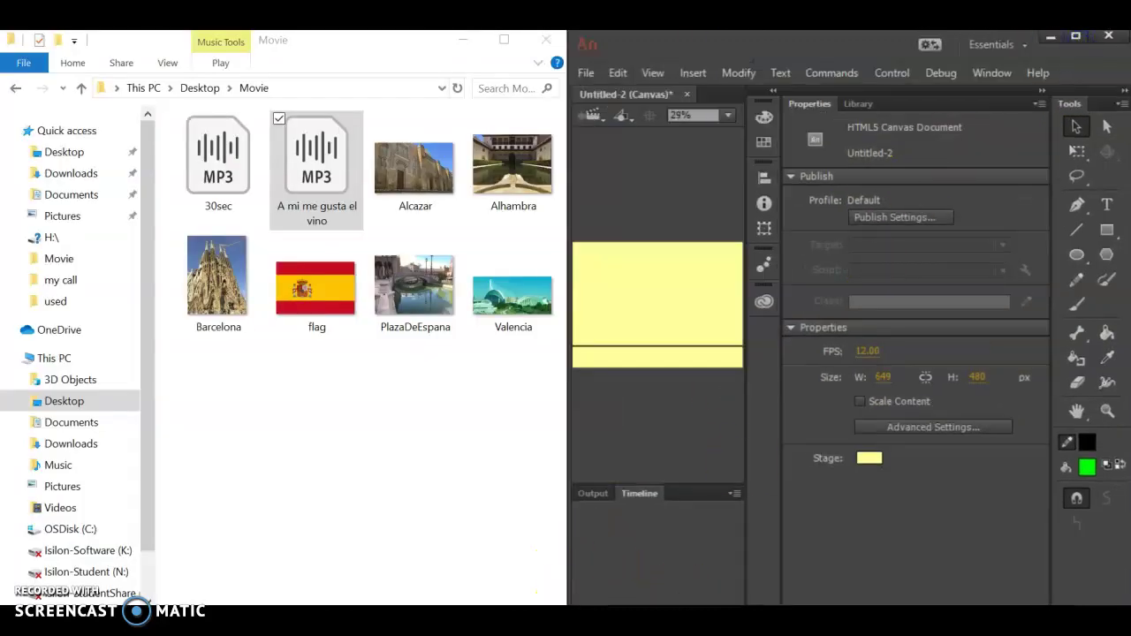
drag(568, 566, 6, 566)
click(576, 599)
click(573, 592)
click(573, 592)
click(572, 592)
click(573, 593)
click(573, 592)
click(573, 592)
click(572, 592)
click(573, 592)
click(573, 592)
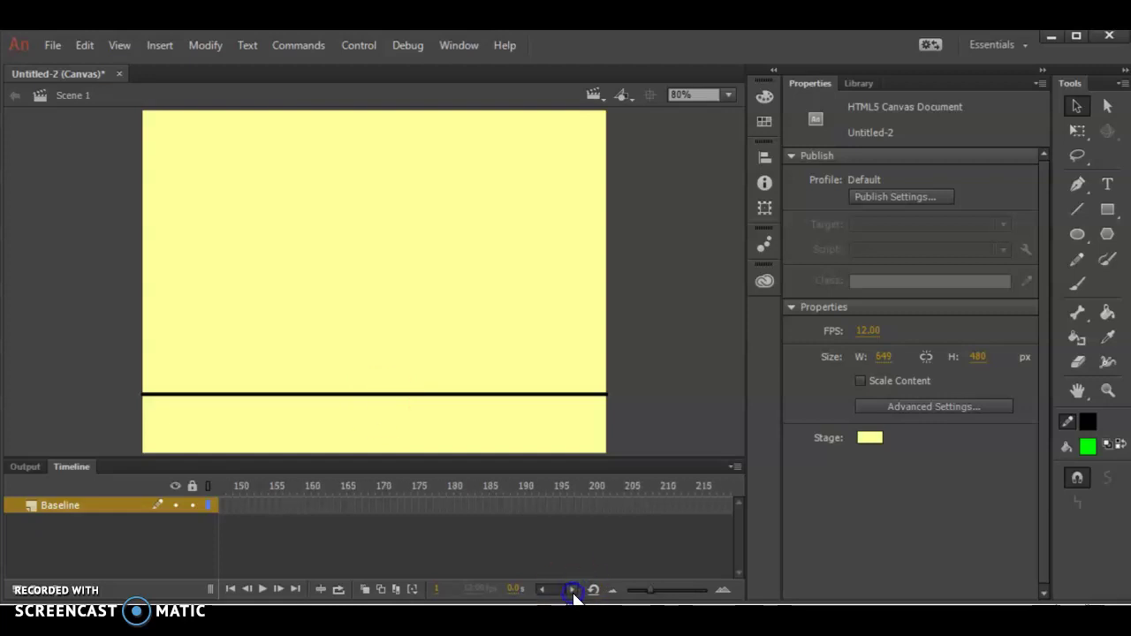
click(573, 592)
click(573, 592)
click(573, 593)
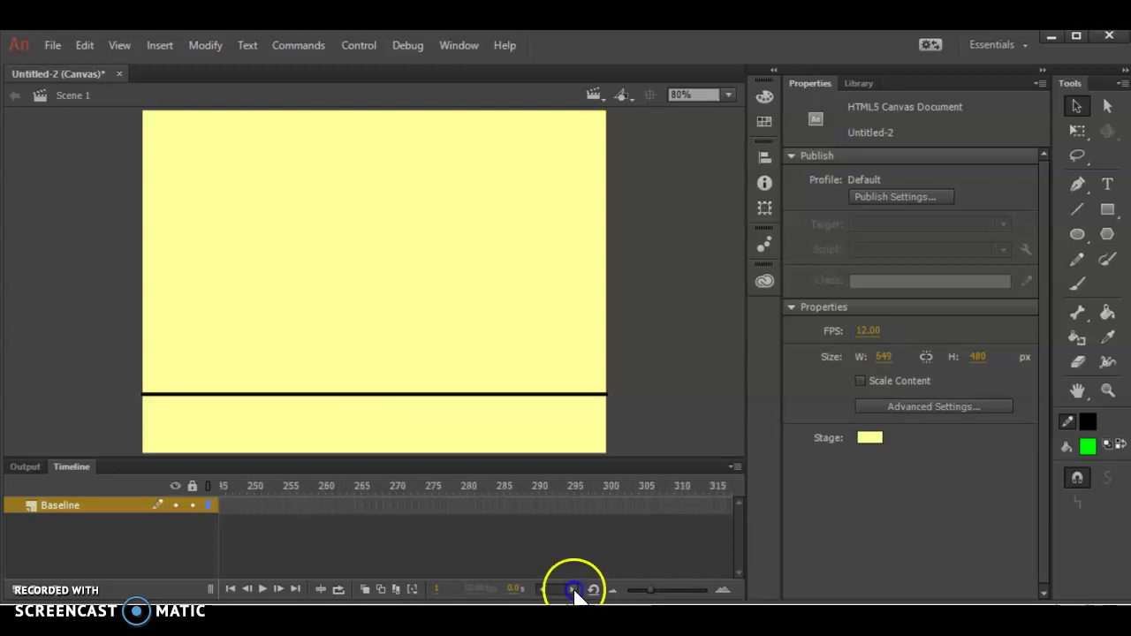
click(573, 592)
click(573, 593)
click(573, 592)
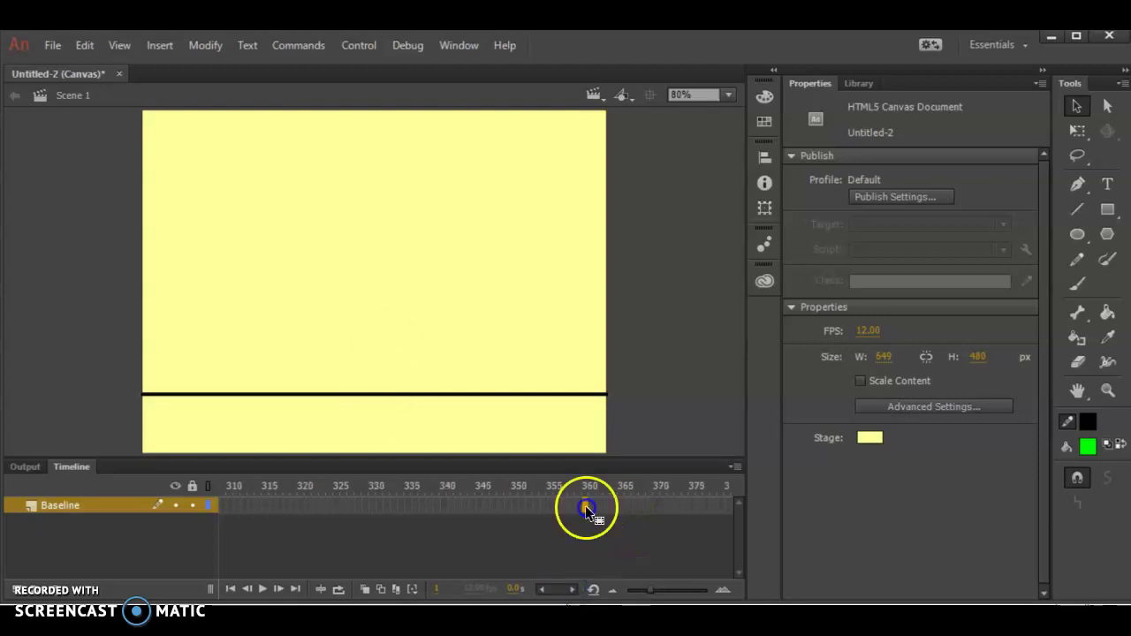
right_click(585, 506)
click(645, 259)
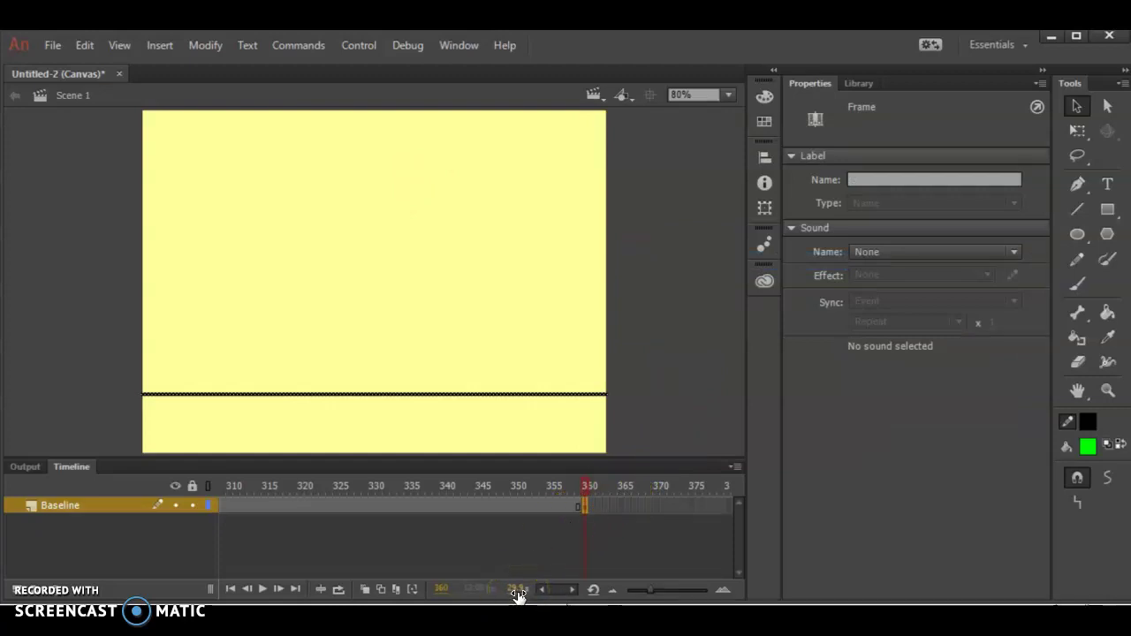
click(542, 546)
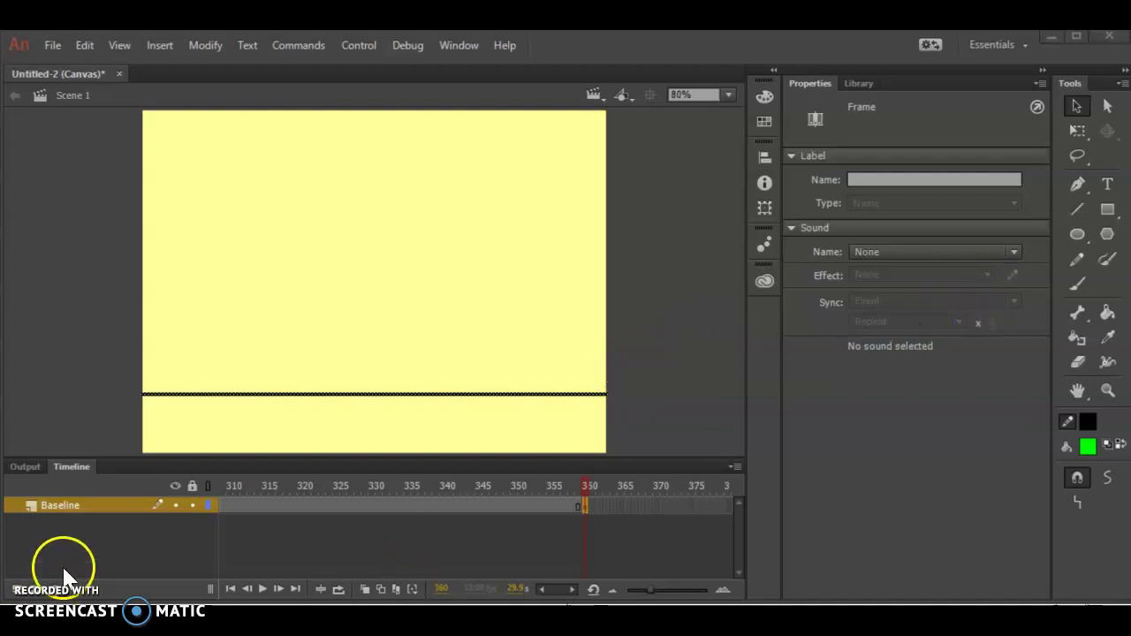
Insert a new layer above Baseline and name it ball.
click(197, 45)
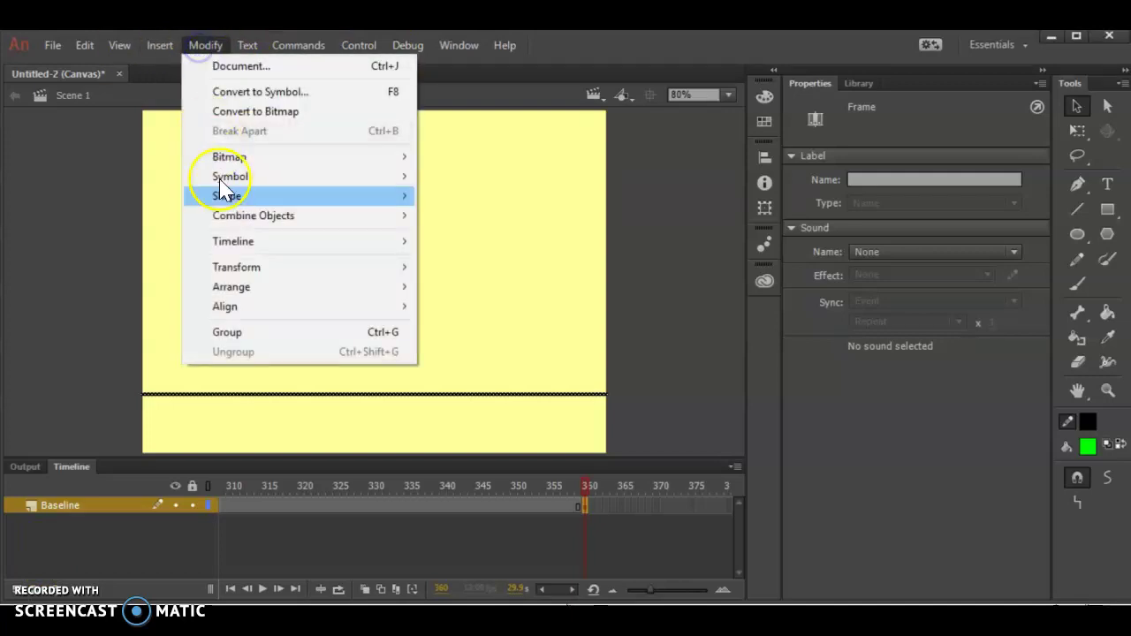
click(228, 244)
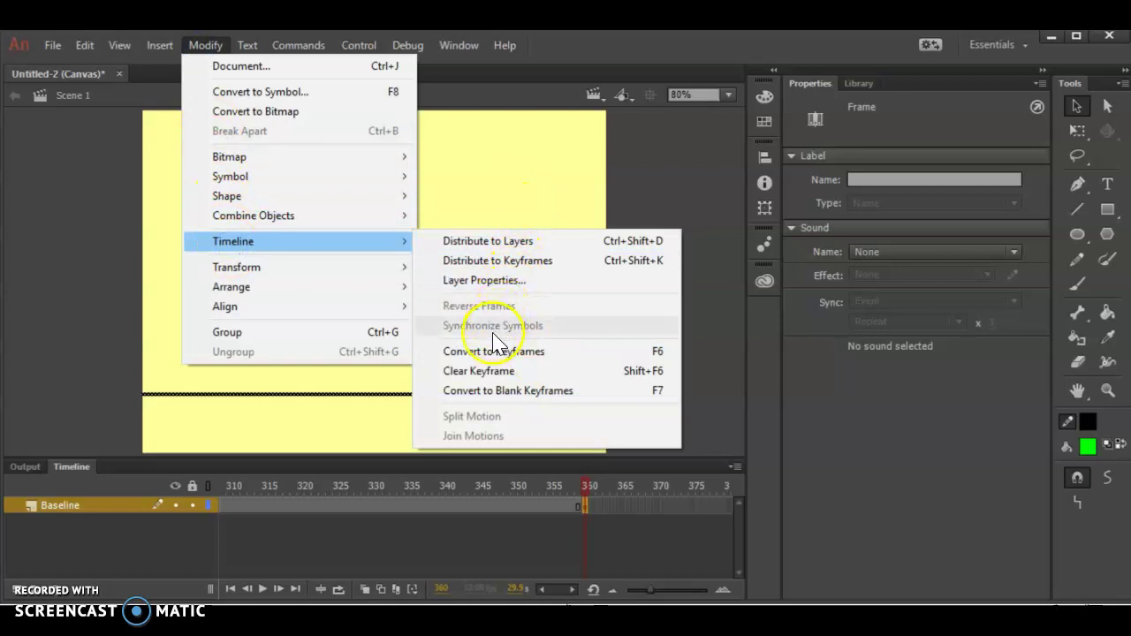
mouse_move(164, 45)
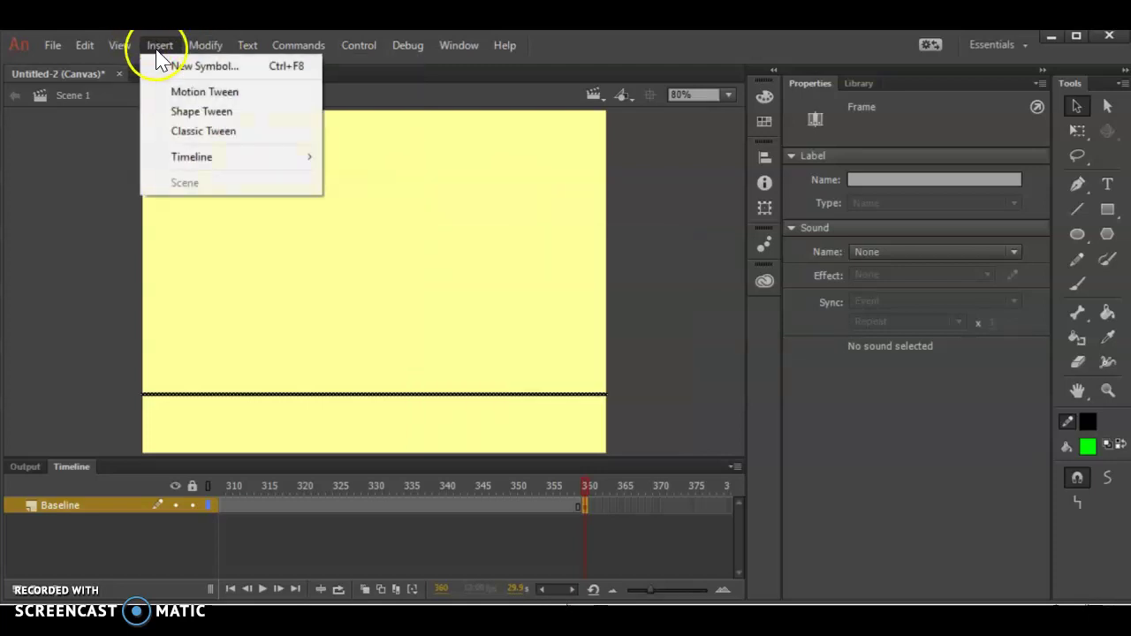
mouse_move(211, 159)
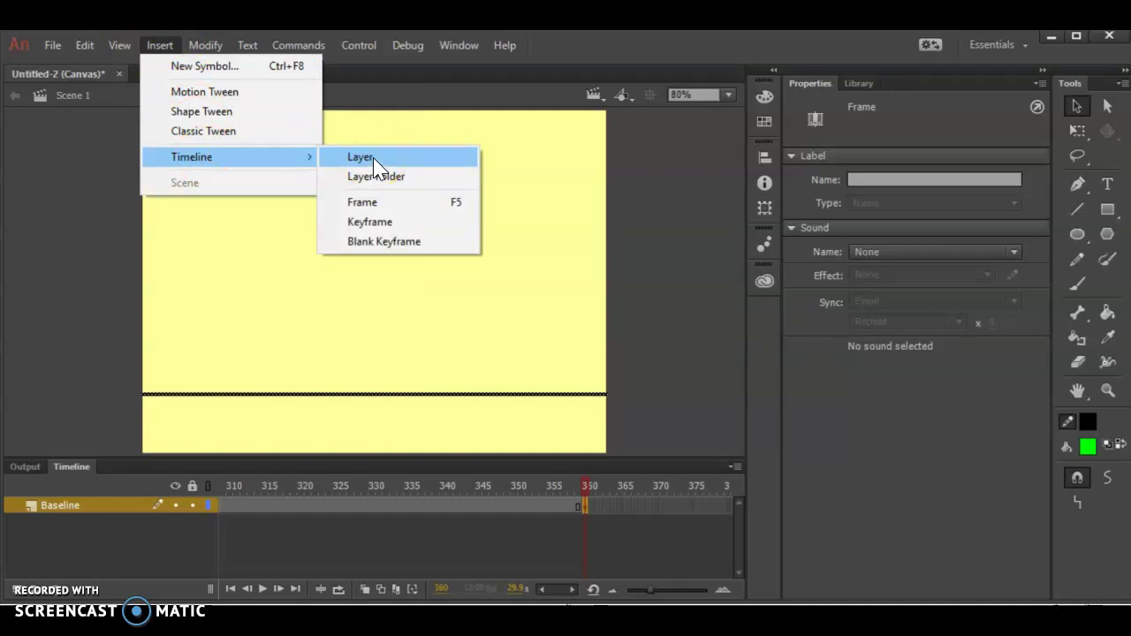
click(350, 156)
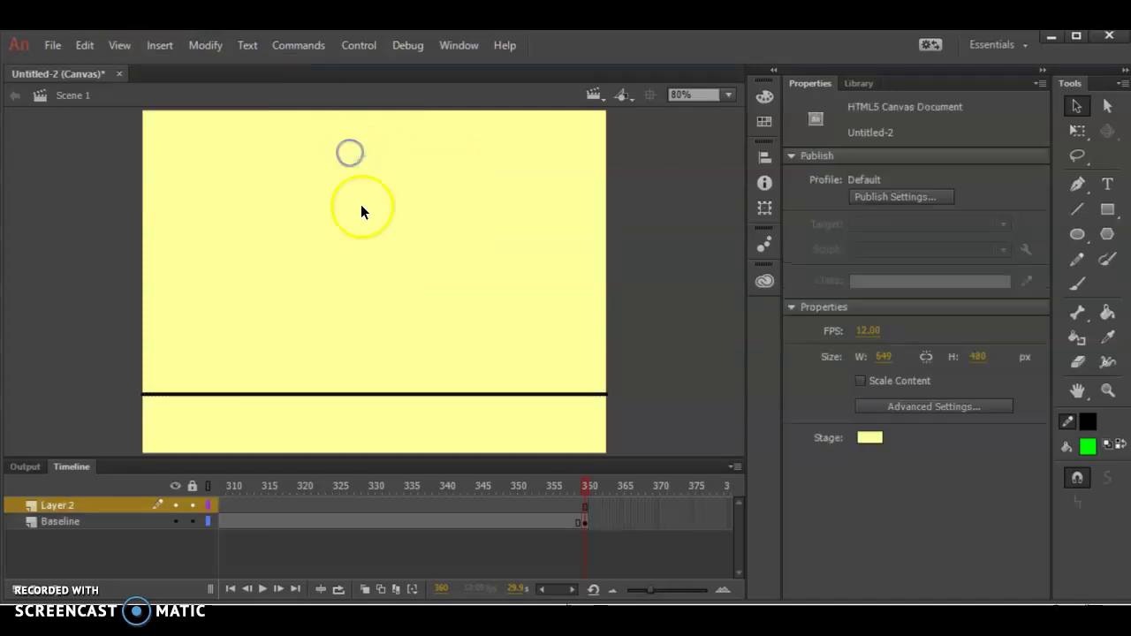
click(62, 504)
double_click(77, 504)
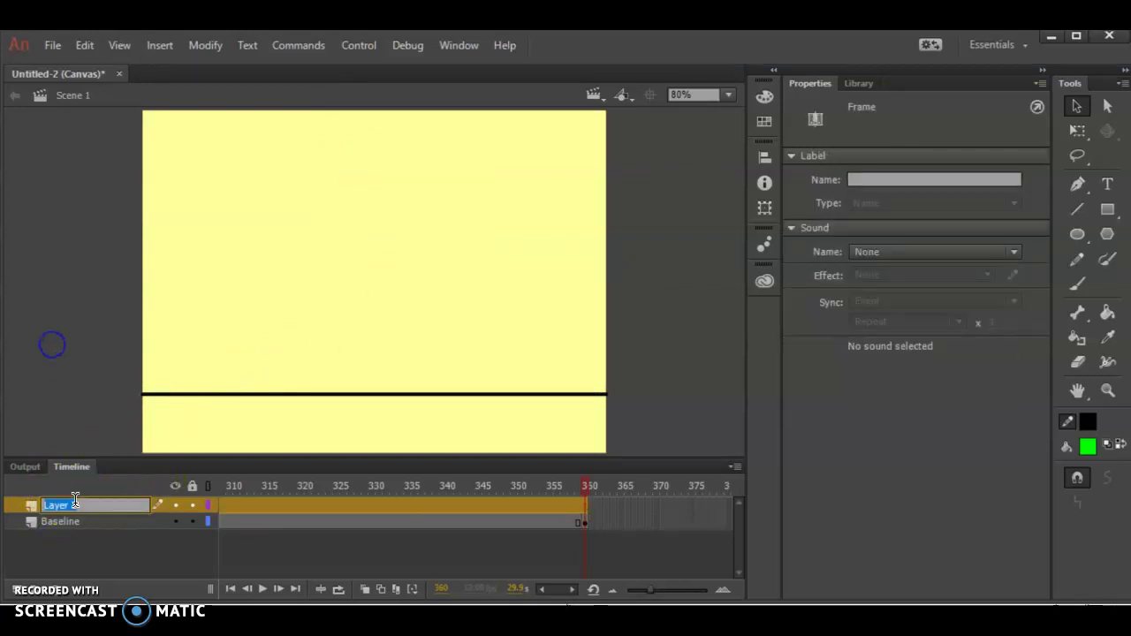
text(ball)
click(967, 438)
Draw a red-filled circle about 110 px wide with a black outline near the stage's upper-left corner on the ball layer.
click(1078, 231)
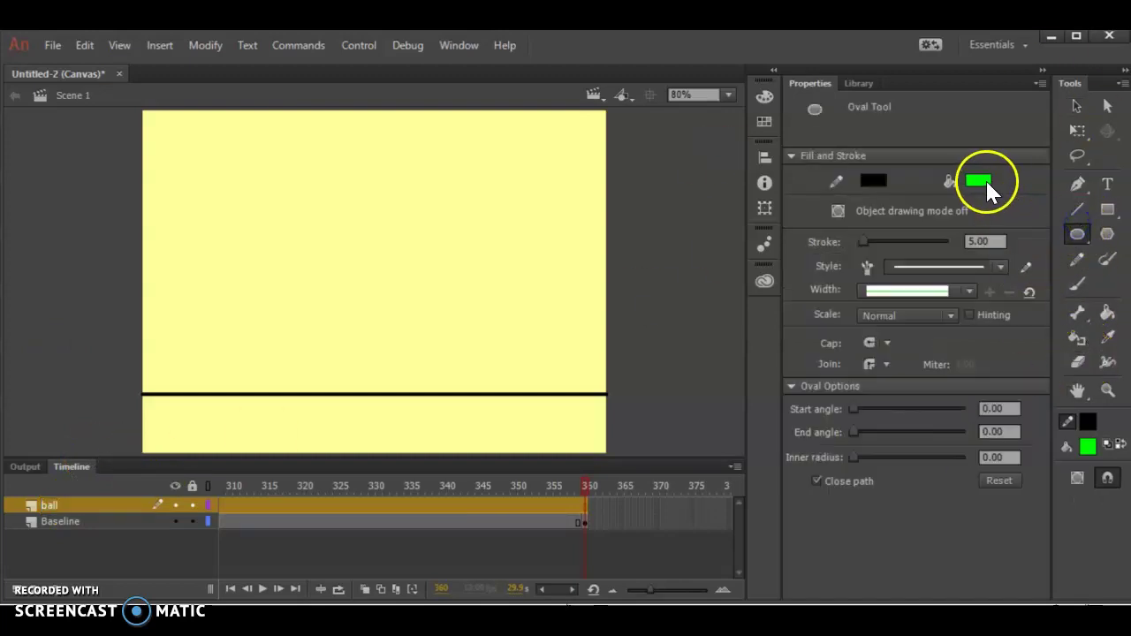
click(982, 183)
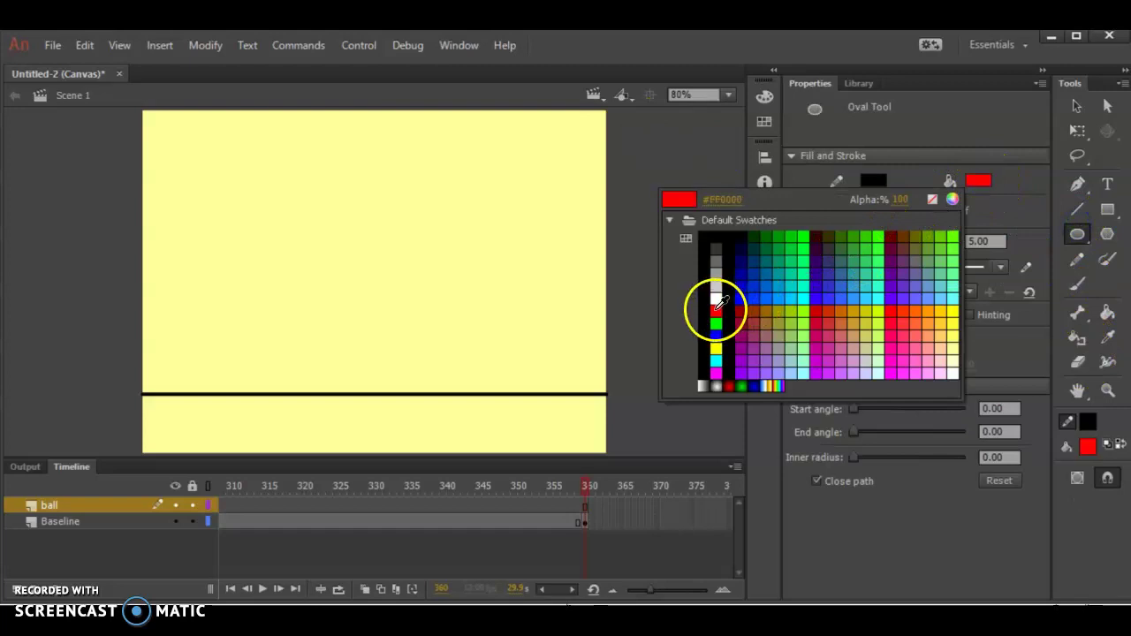
click(716, 304)
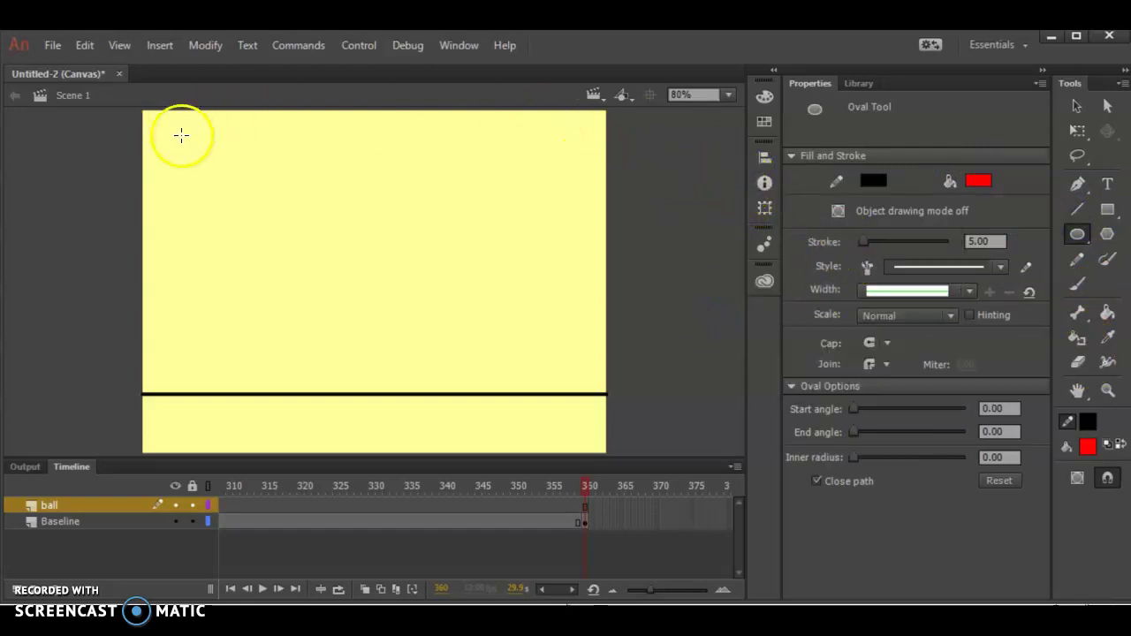
drag(165, 132, 226, 193)
click(455, 185)
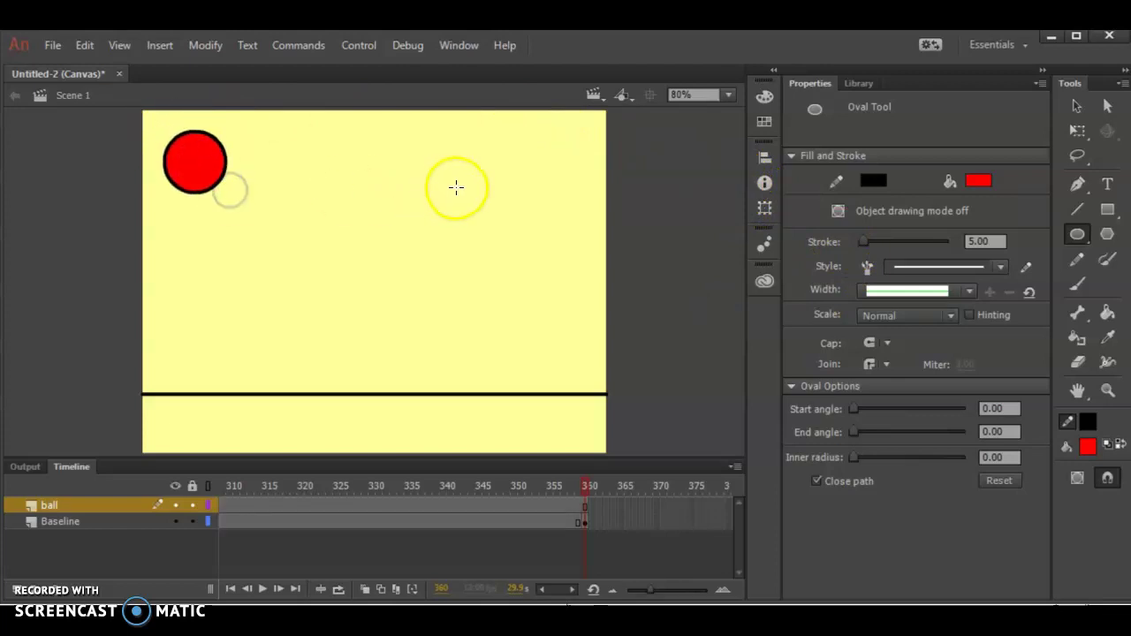
key(ctrl+z)
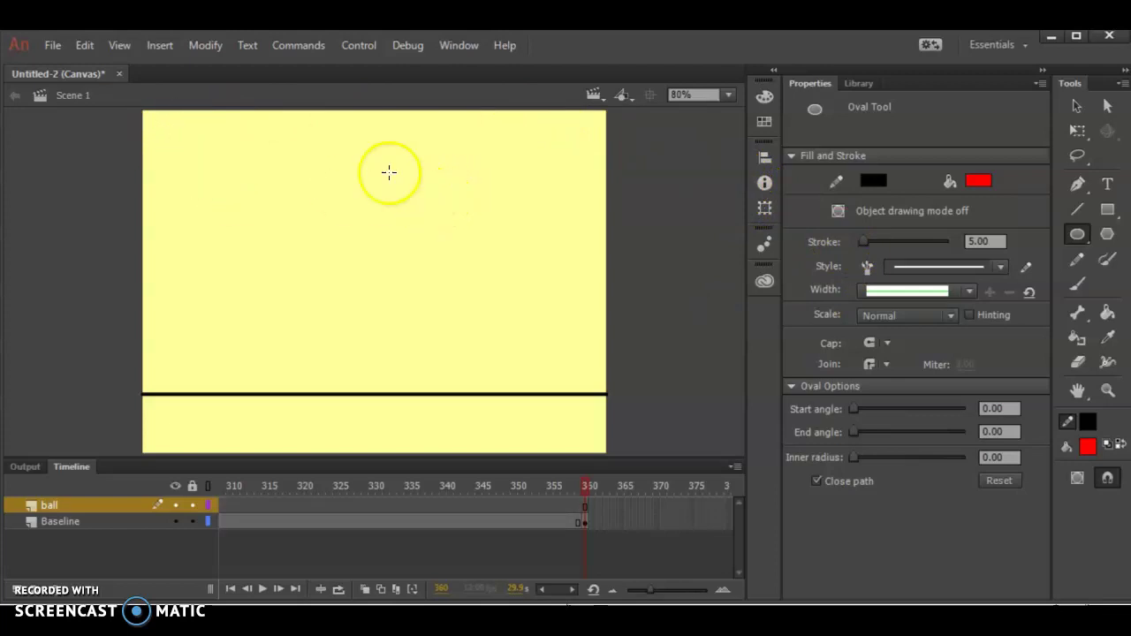
mouse_move(181, 141)
mouse_down()
mouse_move(365, 217)
mouse_move(228, 259)
mouse_move(238, 206)
mouse_move(245, 221)
mouse_up()
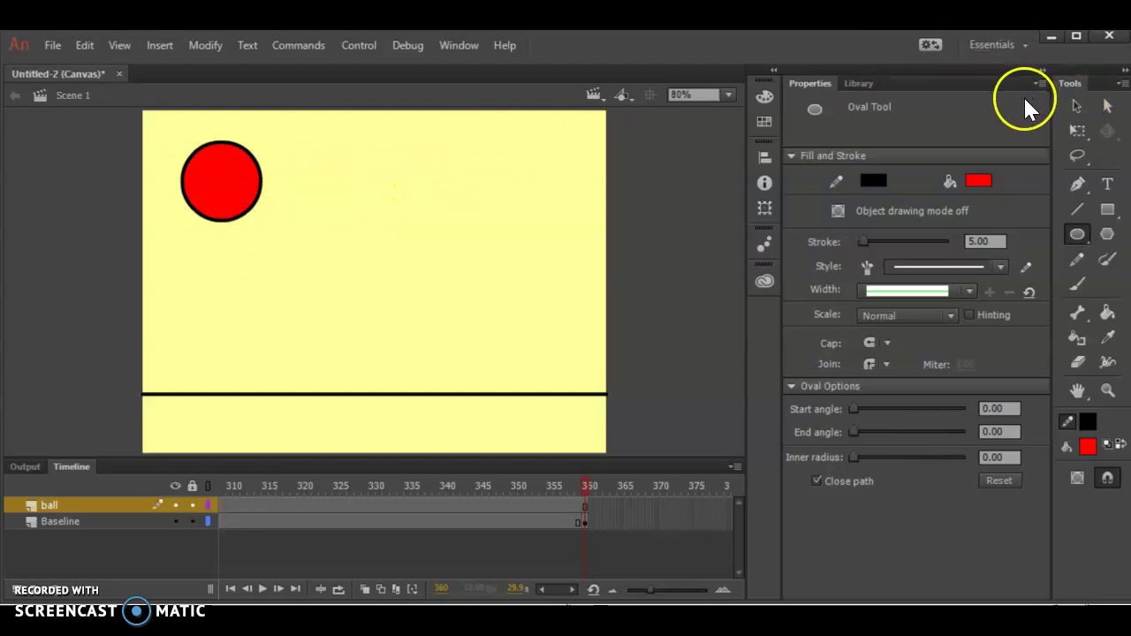
click(1080, 108)
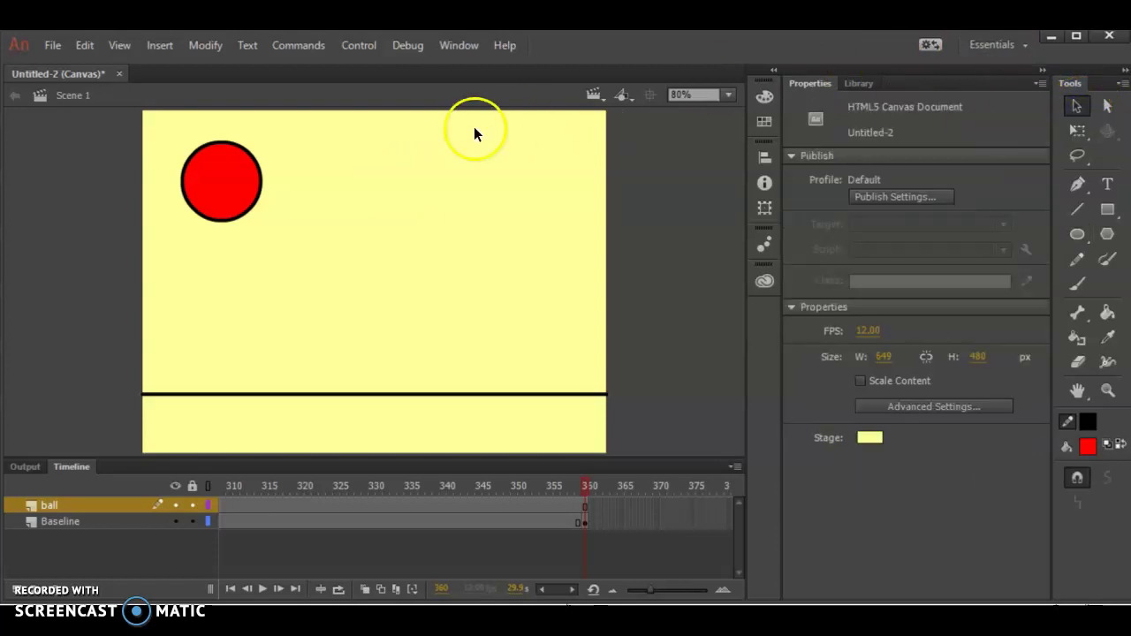
click(217, 180)
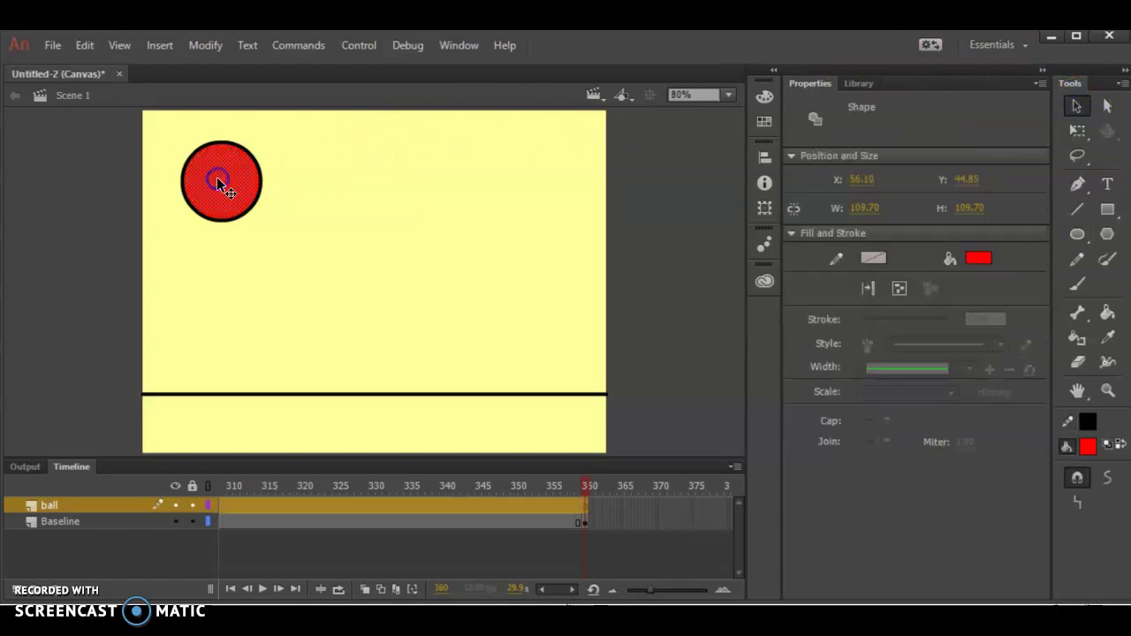
click(205, 45)
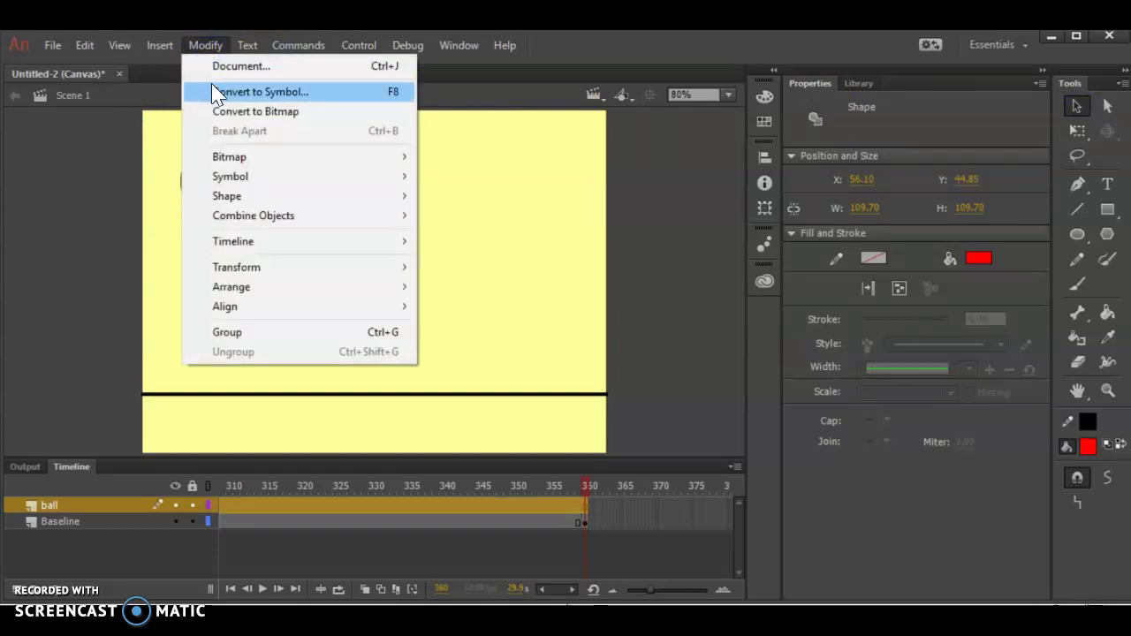
click(111, 134)
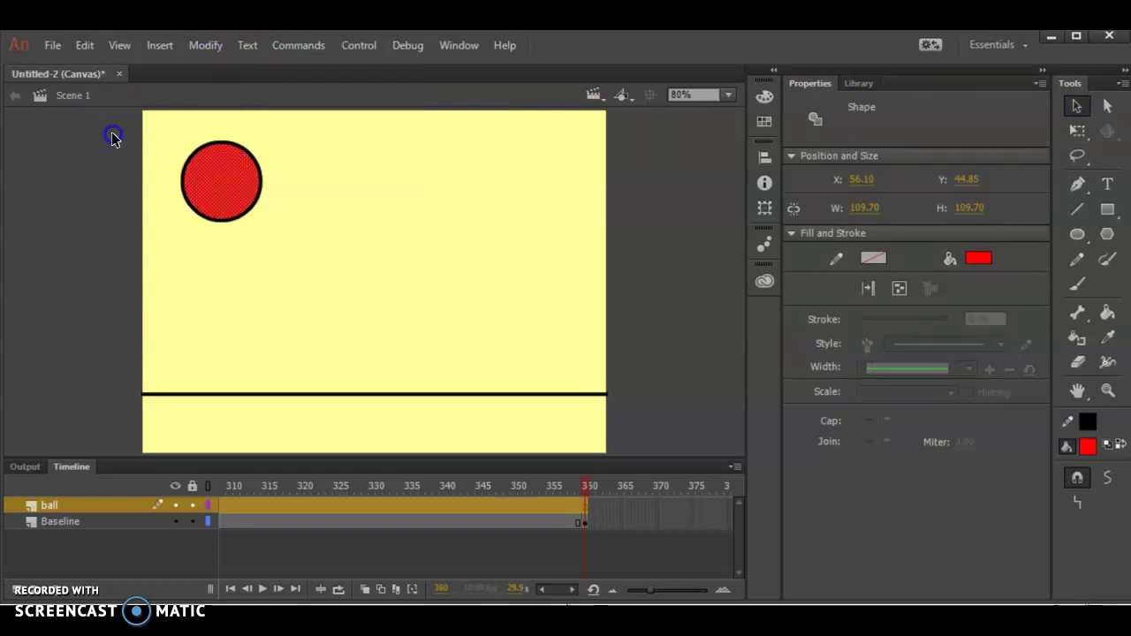
Convert the circle's fill and outline together into a Graphic symbol named ball and show it in the library.
click(727, 97)
click(710, 250)
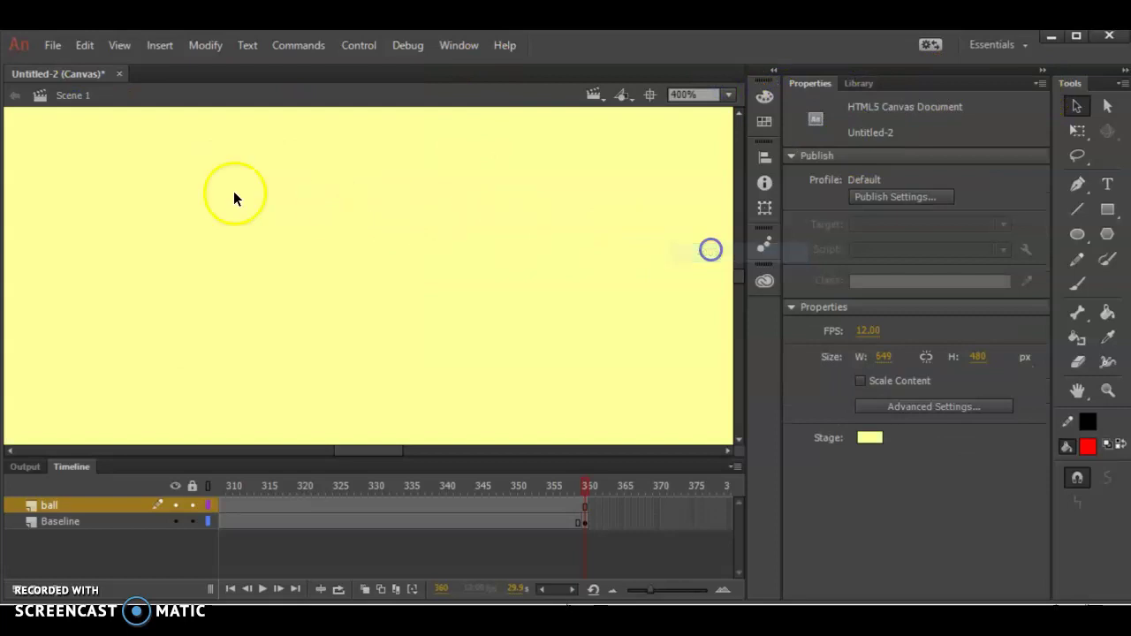
scroll(294, 231, up, 3)
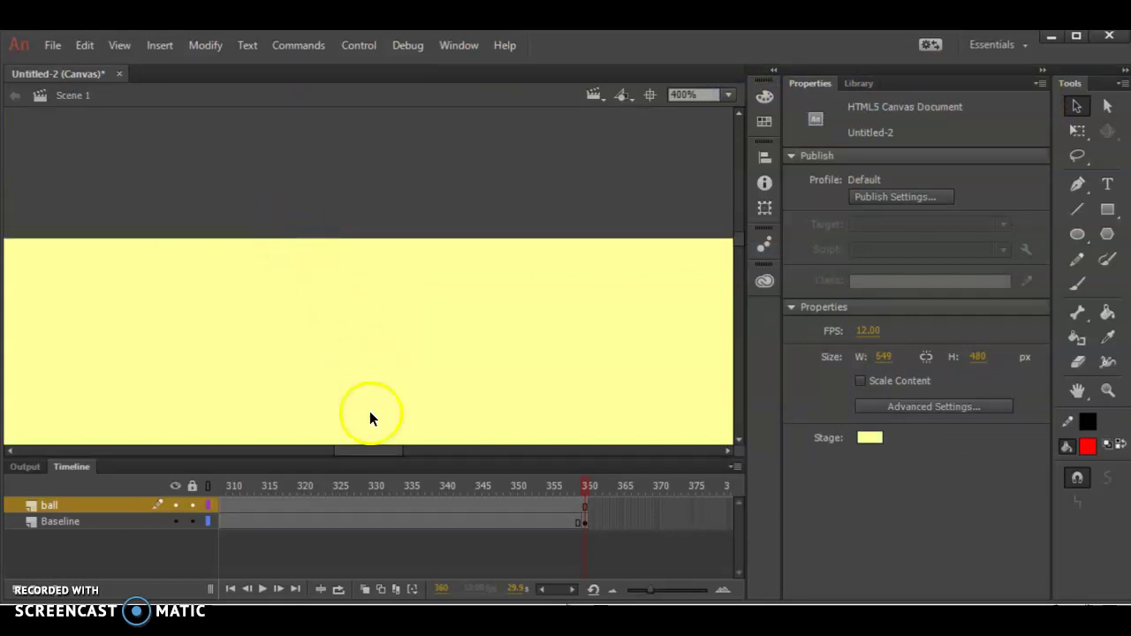
drag(378, 451, 293, 449)
scroll(425, 331, down, 3)
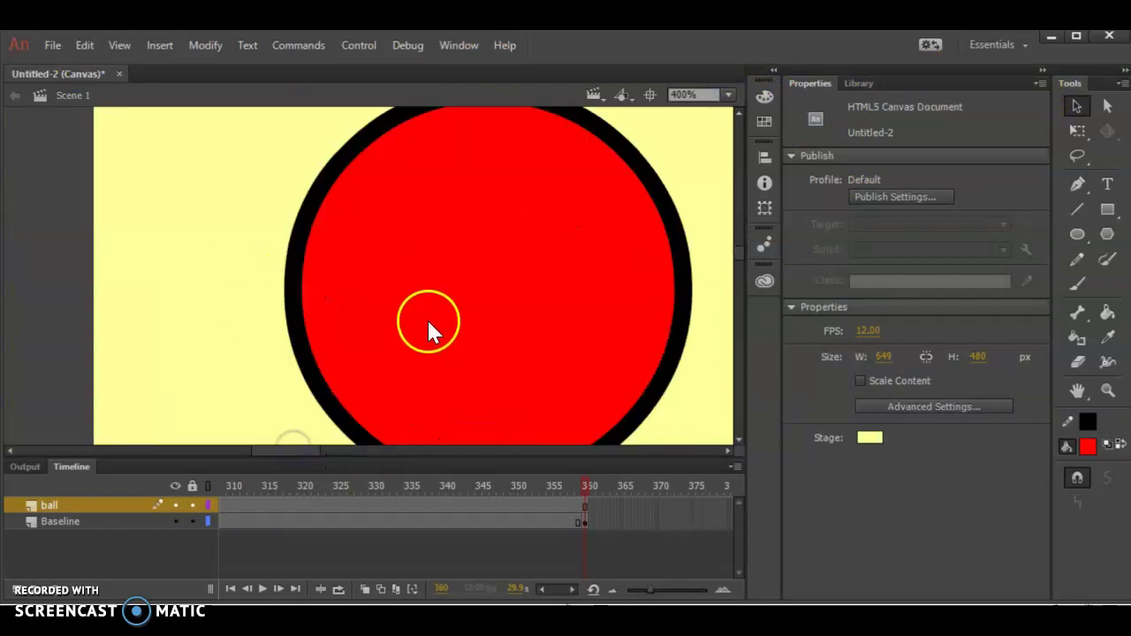
click(436, 254)
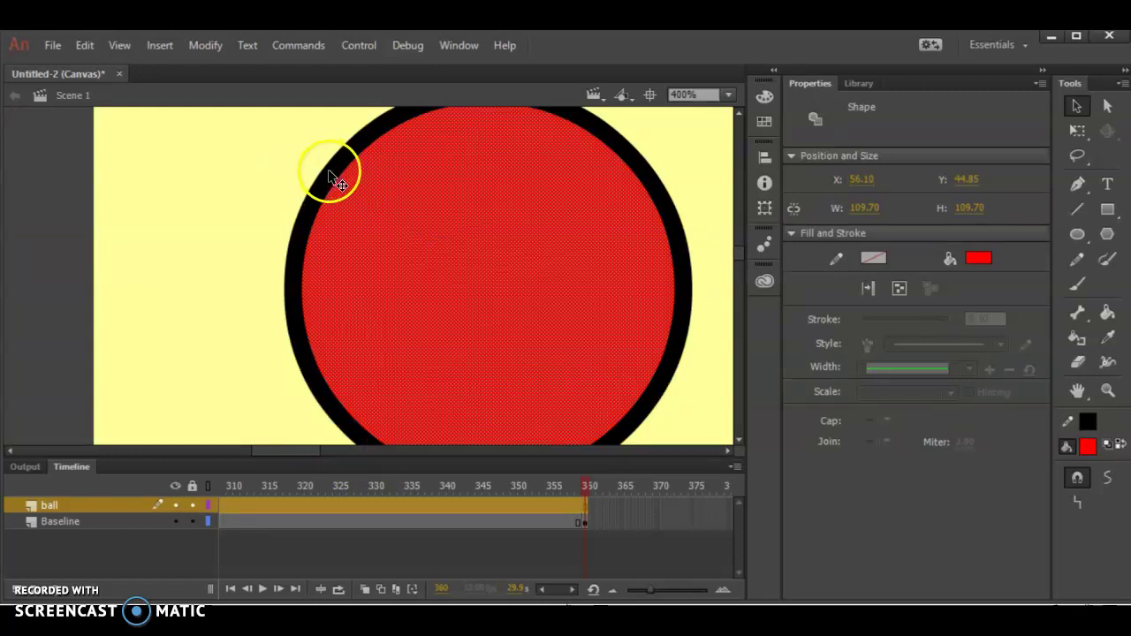
click(333, 176)
double_click(507, 218)
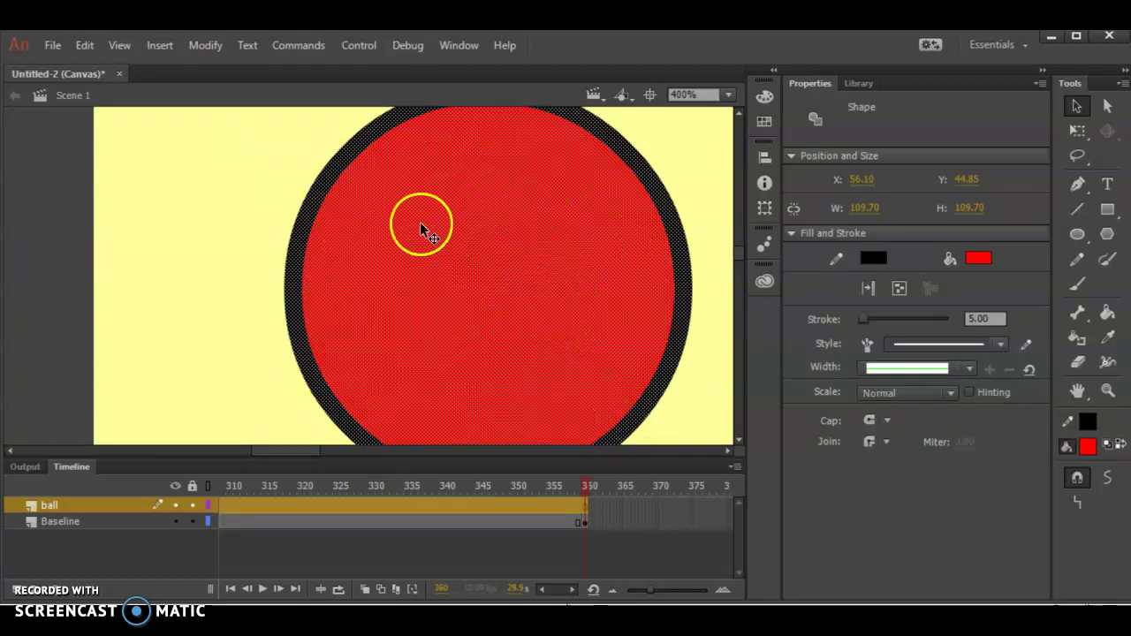
click(214, 47)
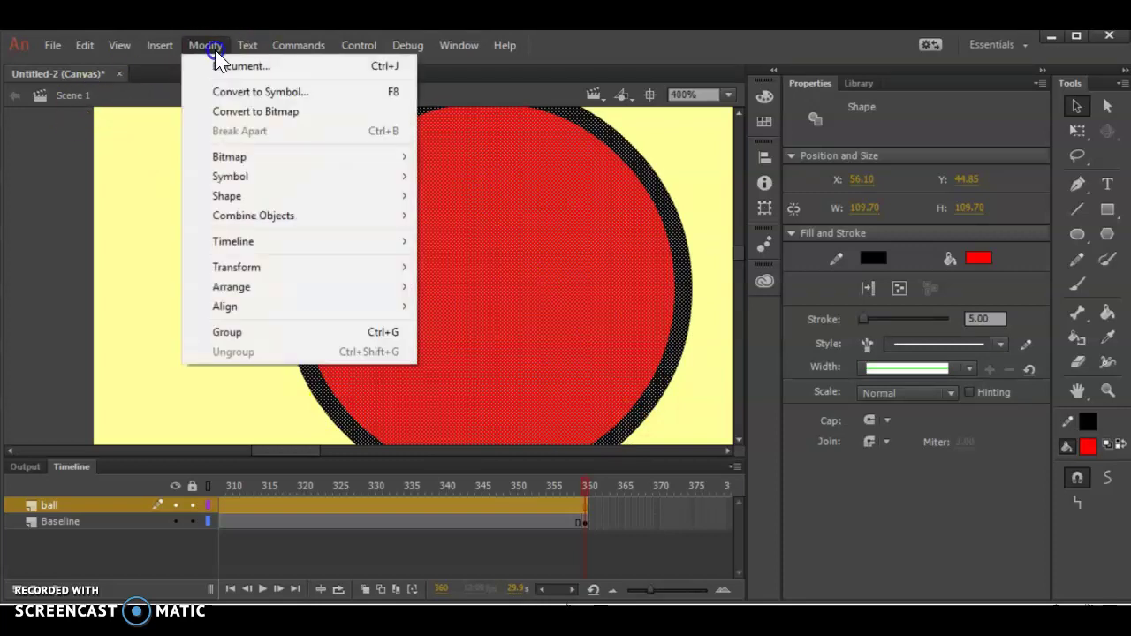
click(237, 92)
text(ball)
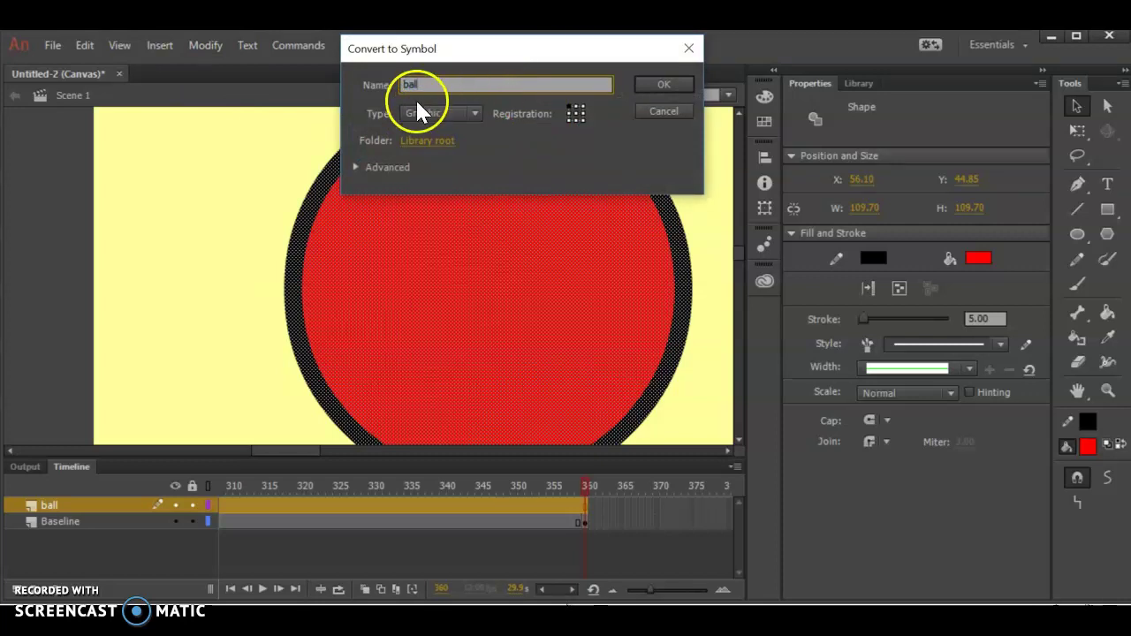
click(429, 115)
click(431, 122)
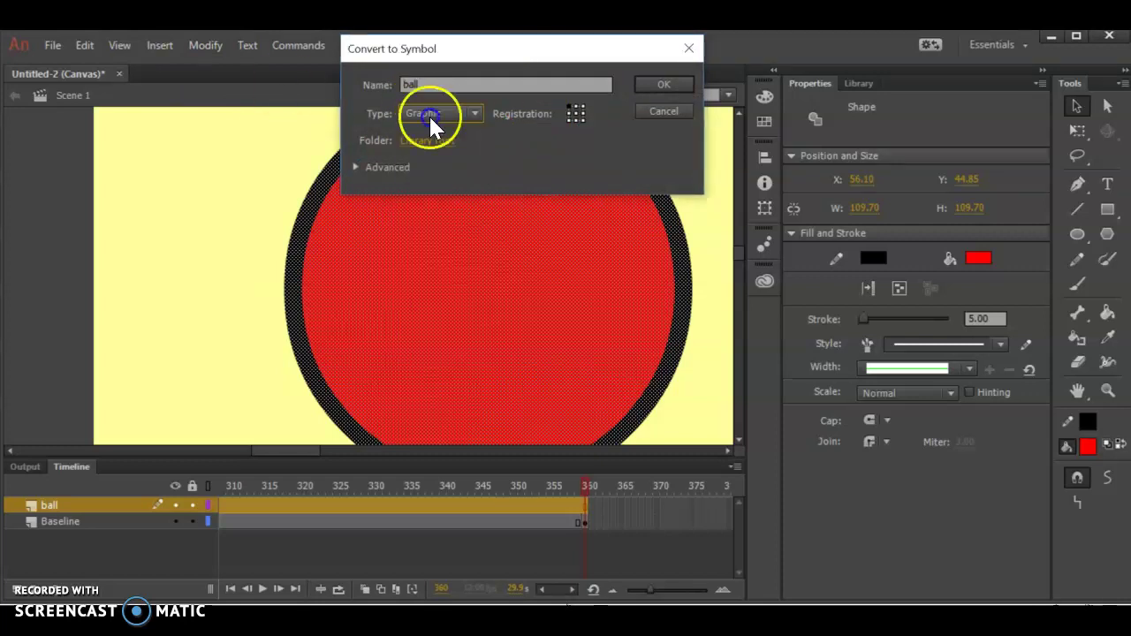
click(688, 88)
click(858, 83)
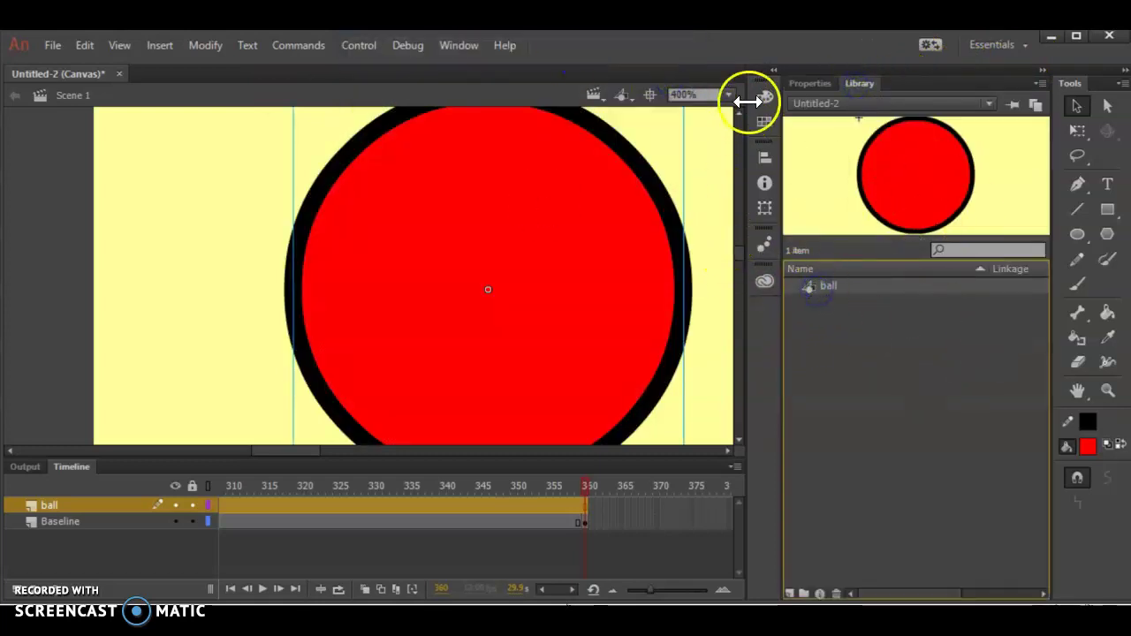
Return the playhead to frame 1 and move the ball closer to the stage's upper-left corner.
click(728, 95)
click(723, 113)
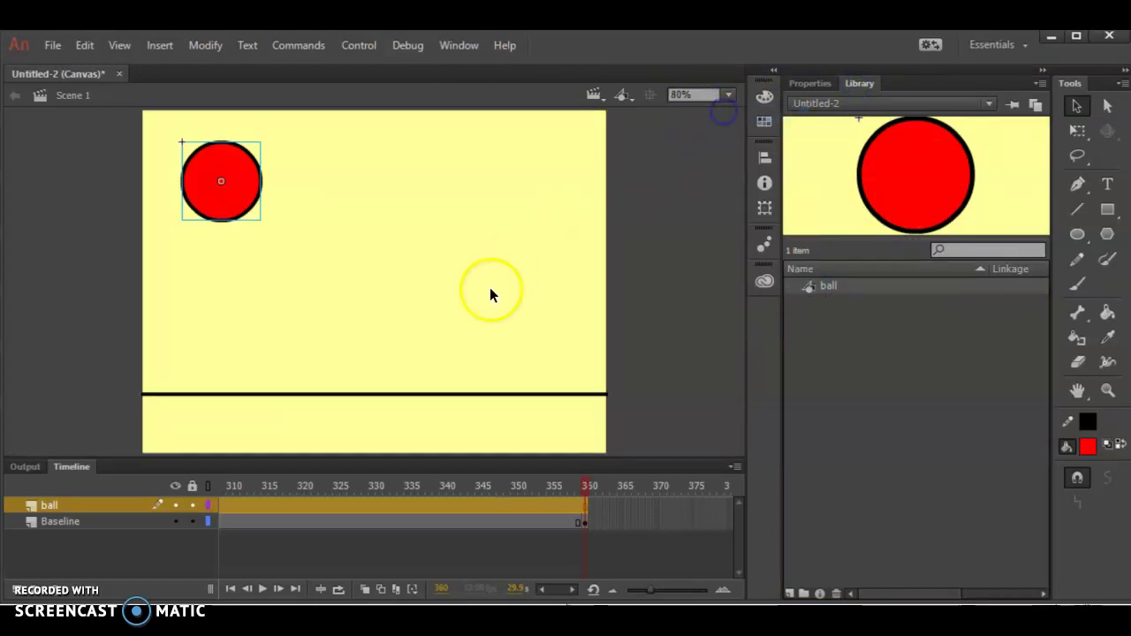
key(Return)
key(Return)
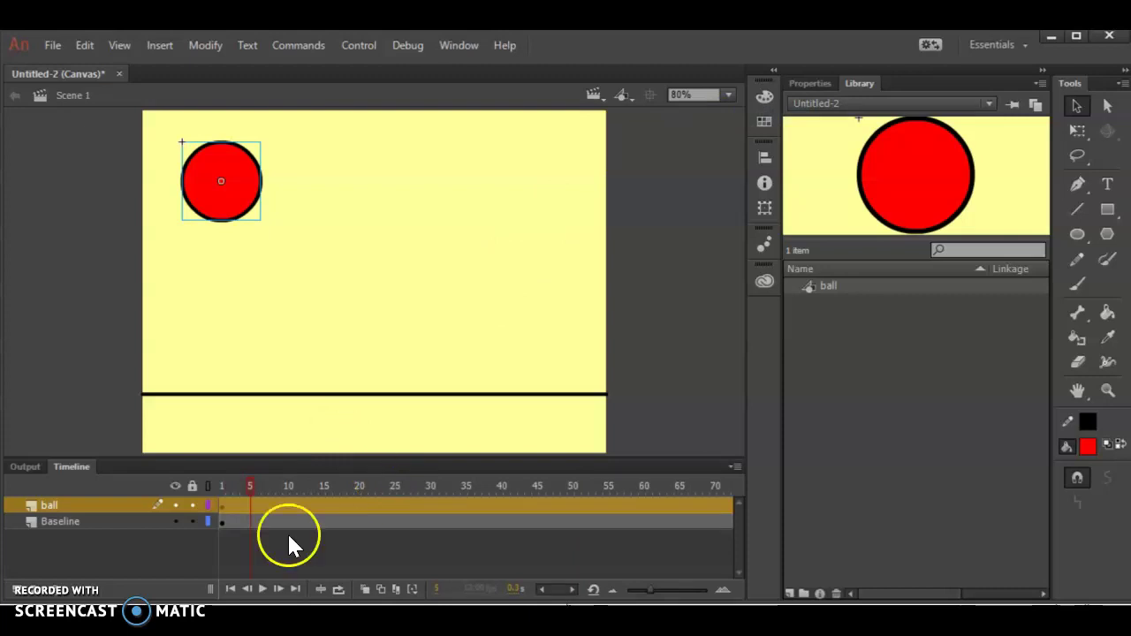
click(227, 489)
click(147, 333)
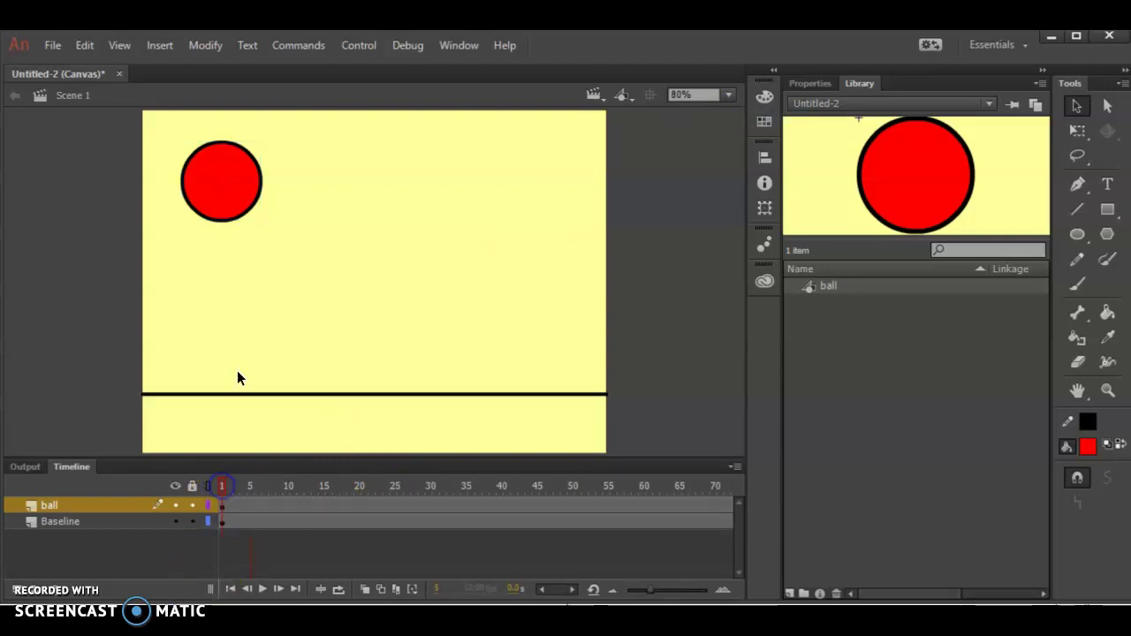
drag(220, 174, 196, 160)
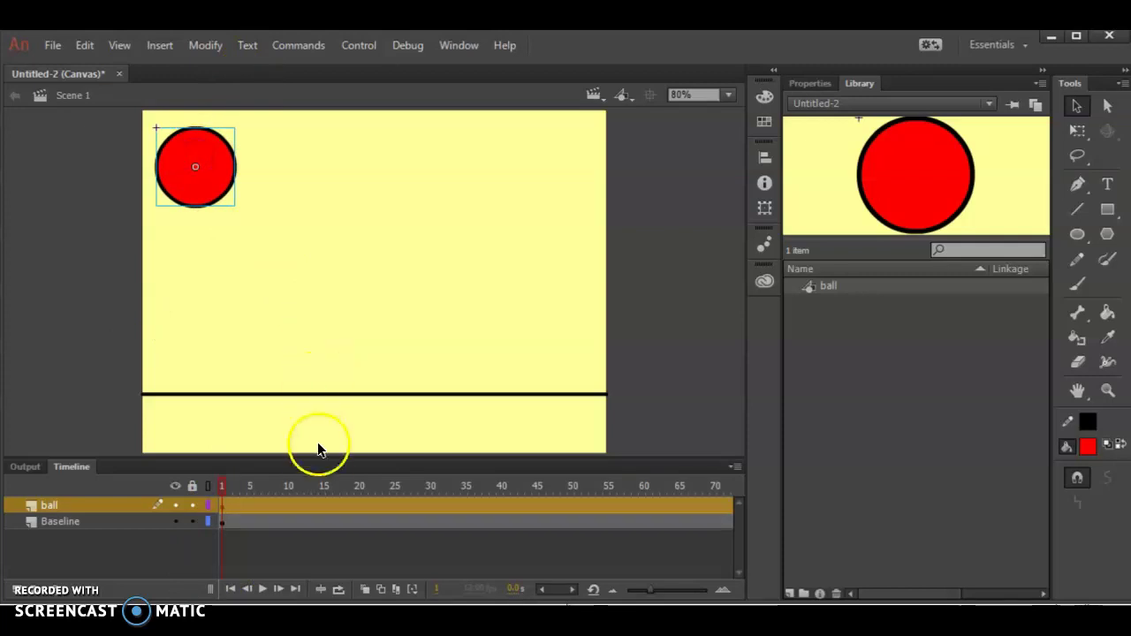
Insert a keyframe at frame 20 on the ball layer and move the ball down onto the baseline, left of the stage's centre.
click(359, 504)
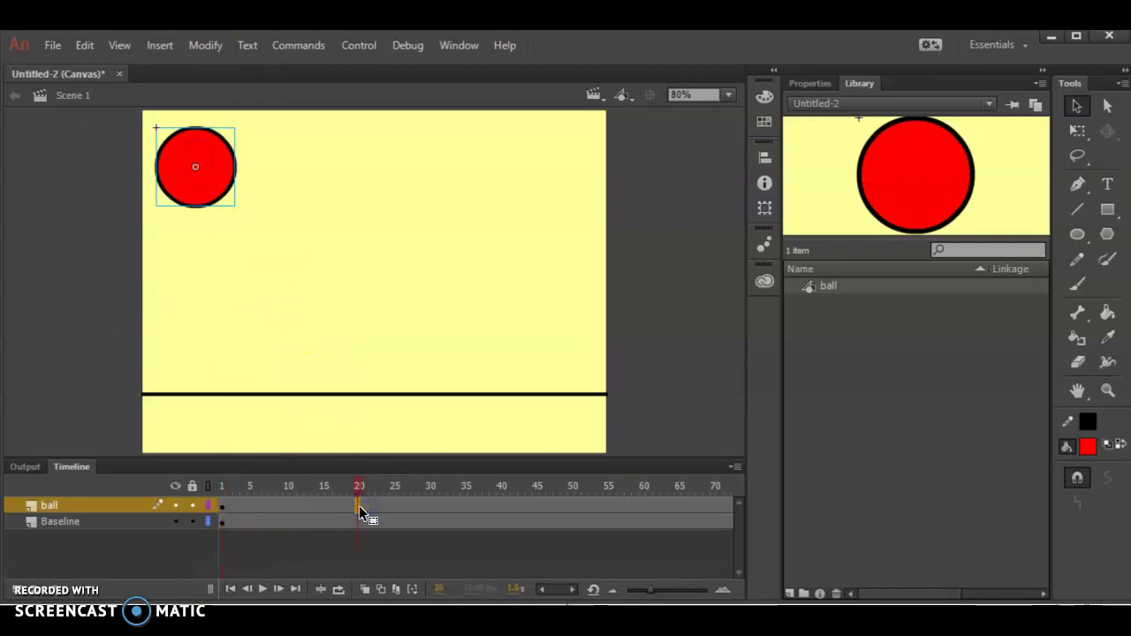
right_click(358, 505)
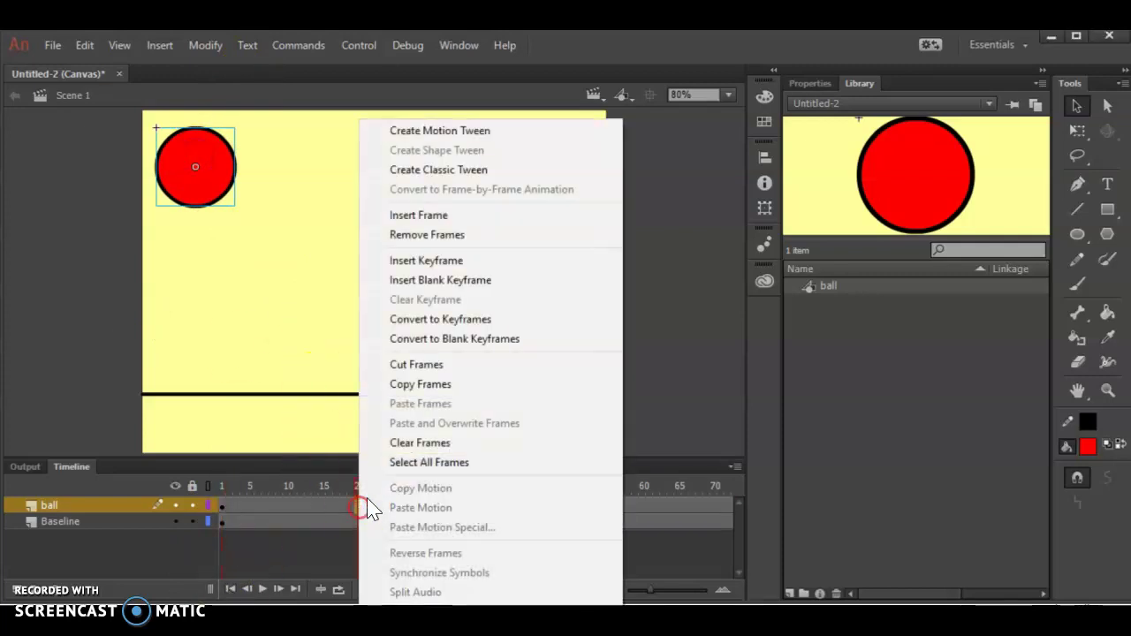
click(461, 261)
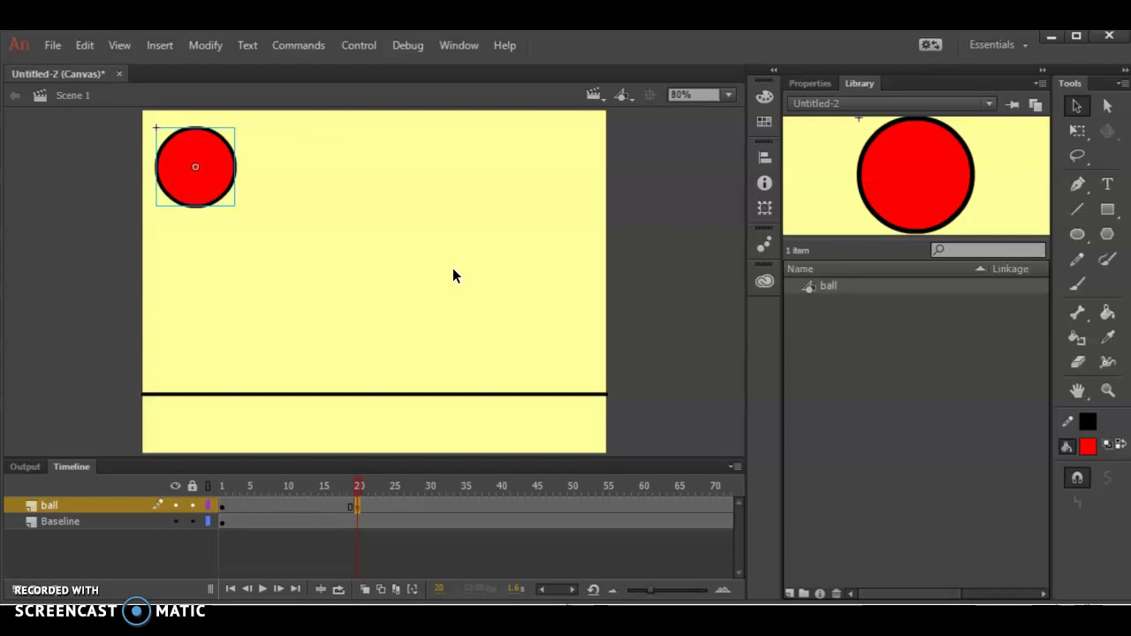
drag(218, 184, 346, 369)
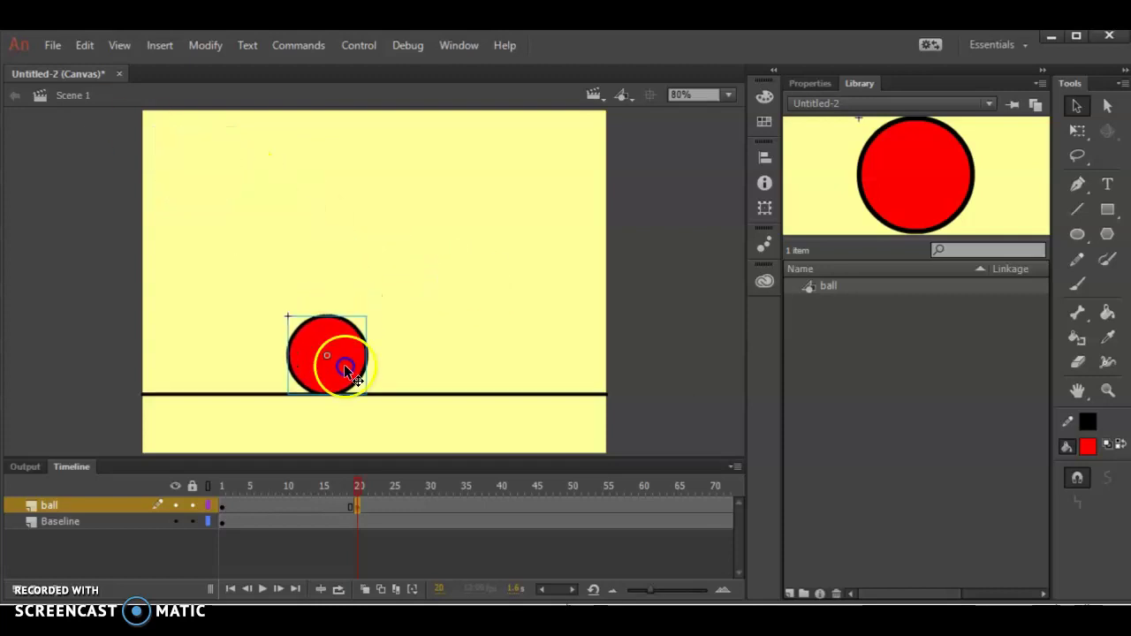
Insert a keyframe at frame 40 on the ball layer and move the ball up near the stage's upper edge, right of centre.
right_click(501, 506)
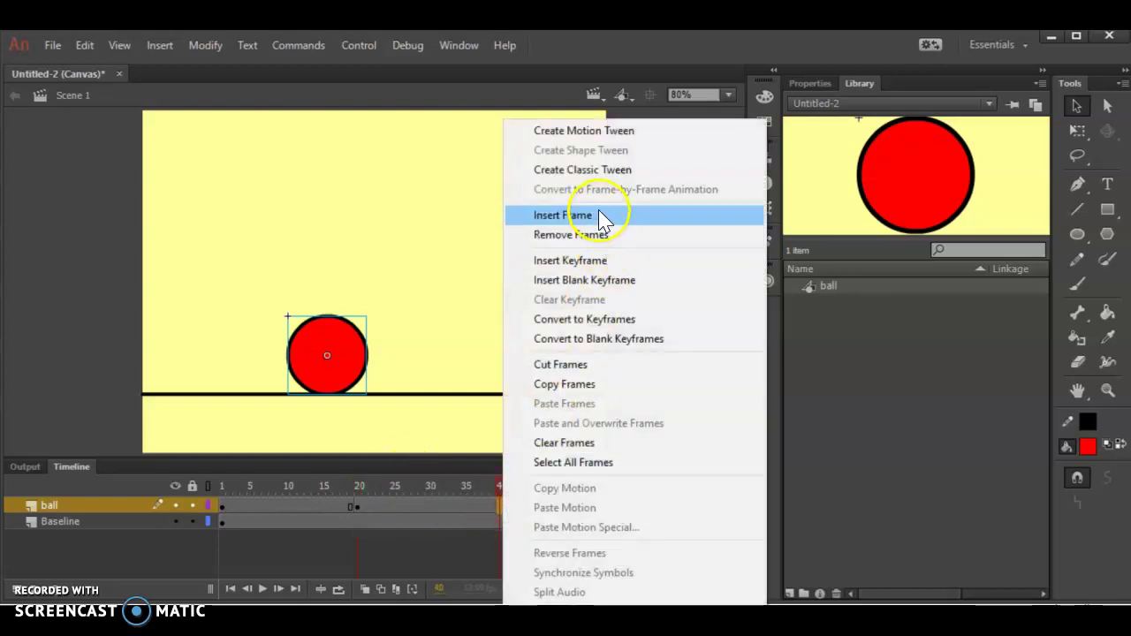
click(570, 260)
drag(385, 336, 451, 163)
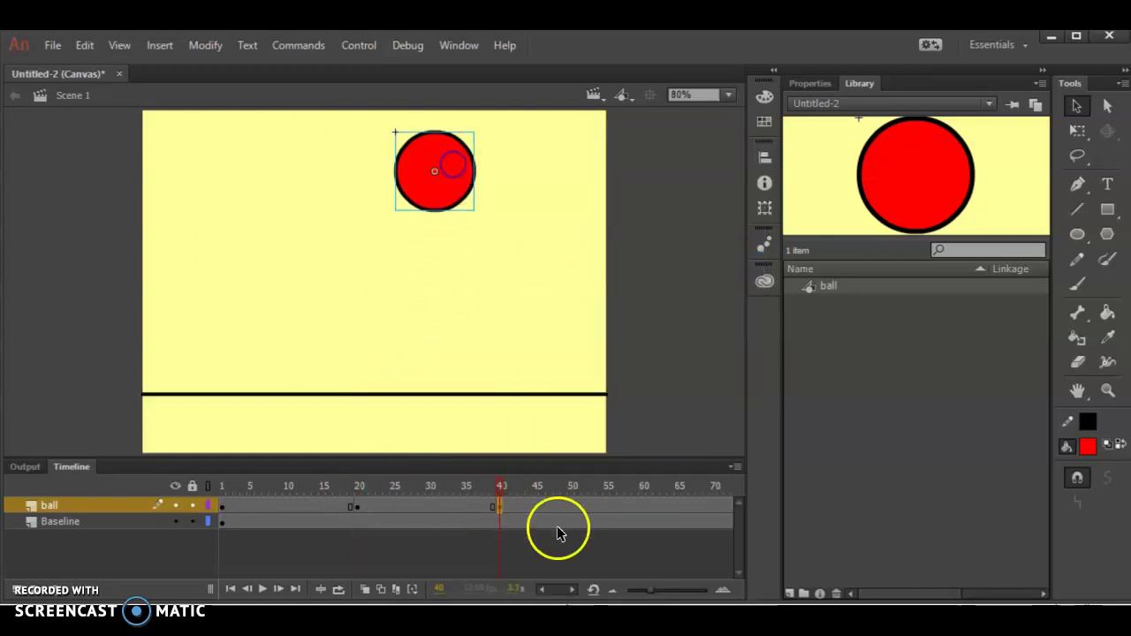
Insert a keyframe at frame 60 on the ball layer and move the ball down onto the baseline near its right end.
right_click(643, 508)
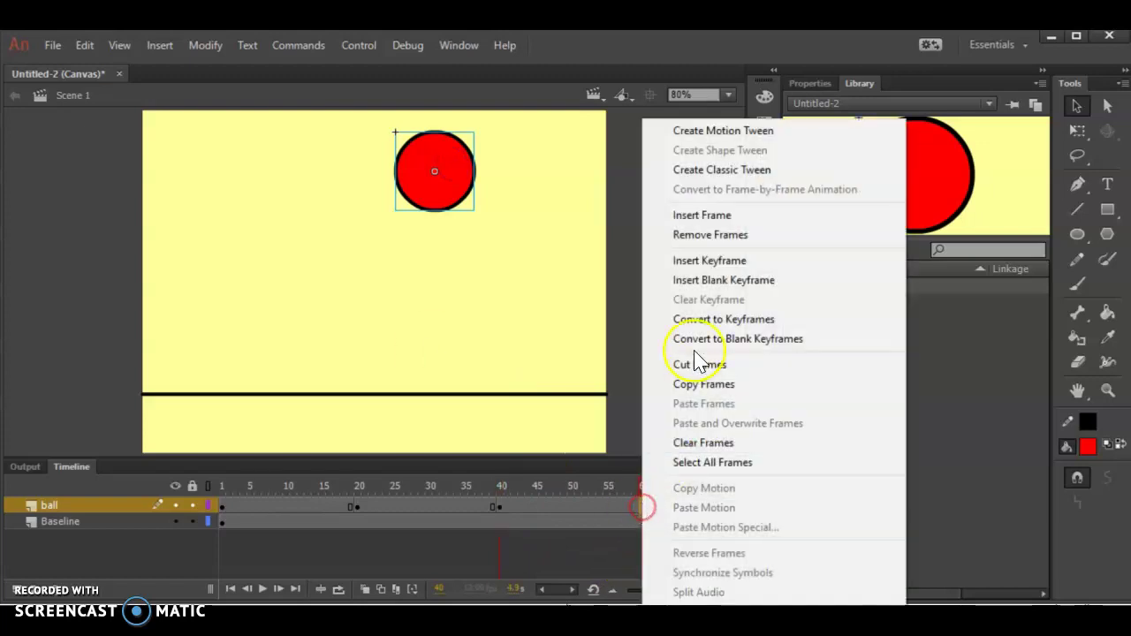
click(692, 258)
drag(460, 198, 567, 375)
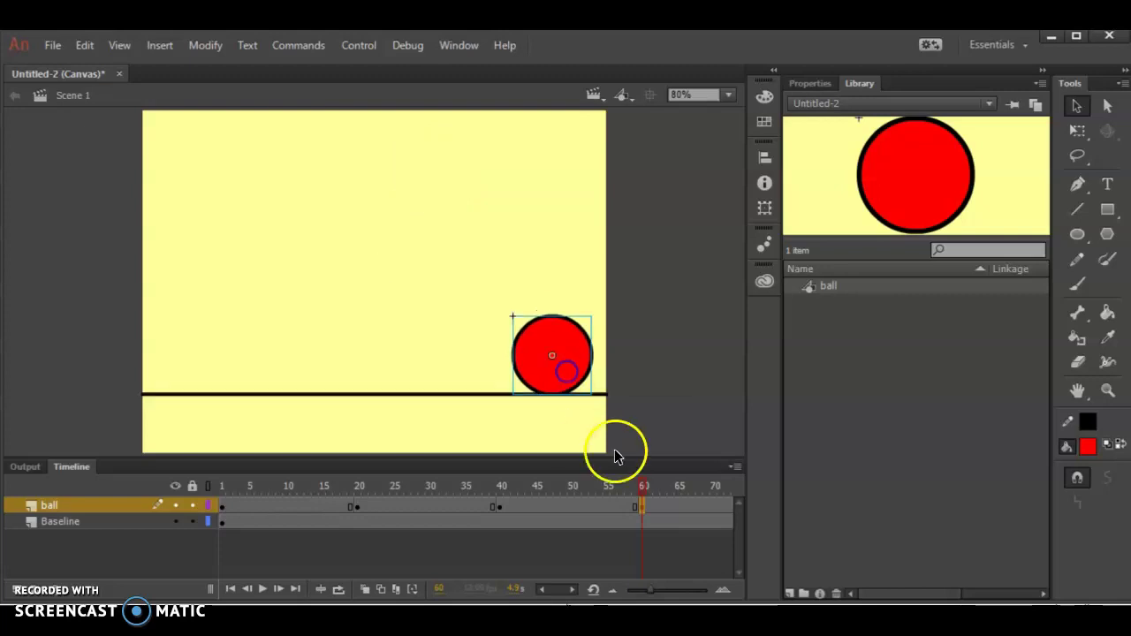
Collapse the Properties and Library panels to icons to widen the timeline, and bring the frames around 60 into view.
click(538, 545)
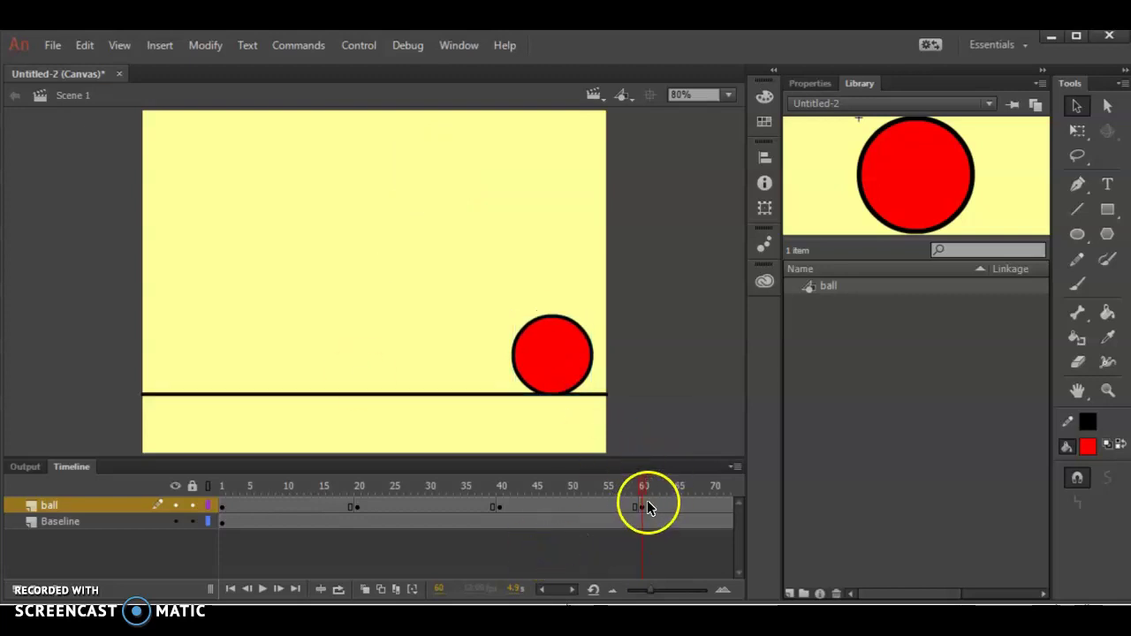
drag(680, 508, 699, 497)
click(613, 546)
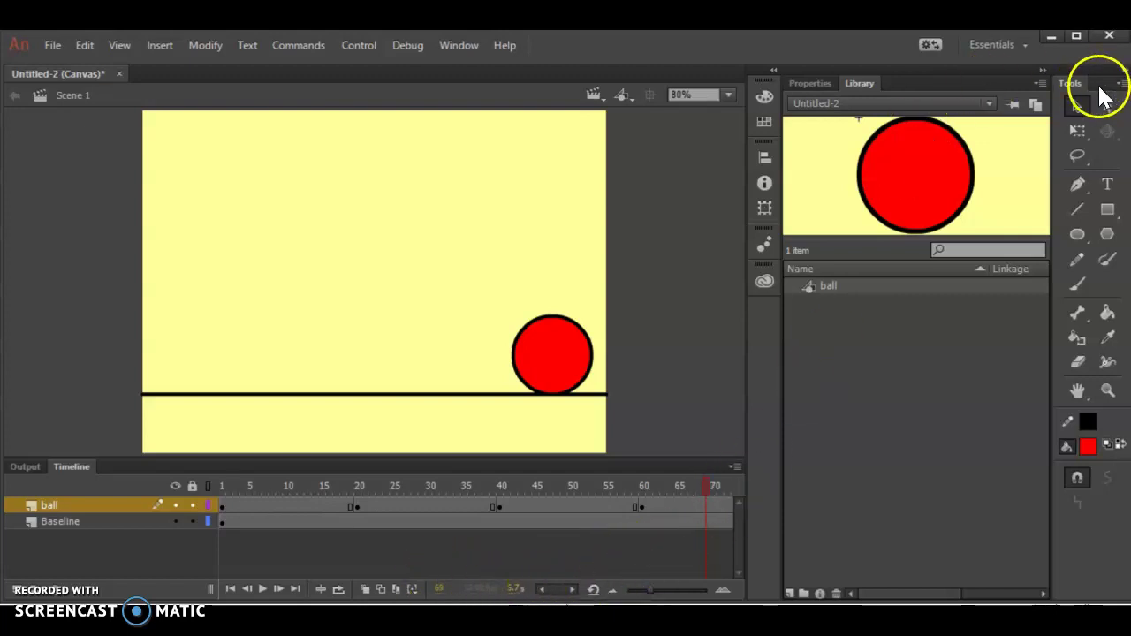
click(1042, 70)
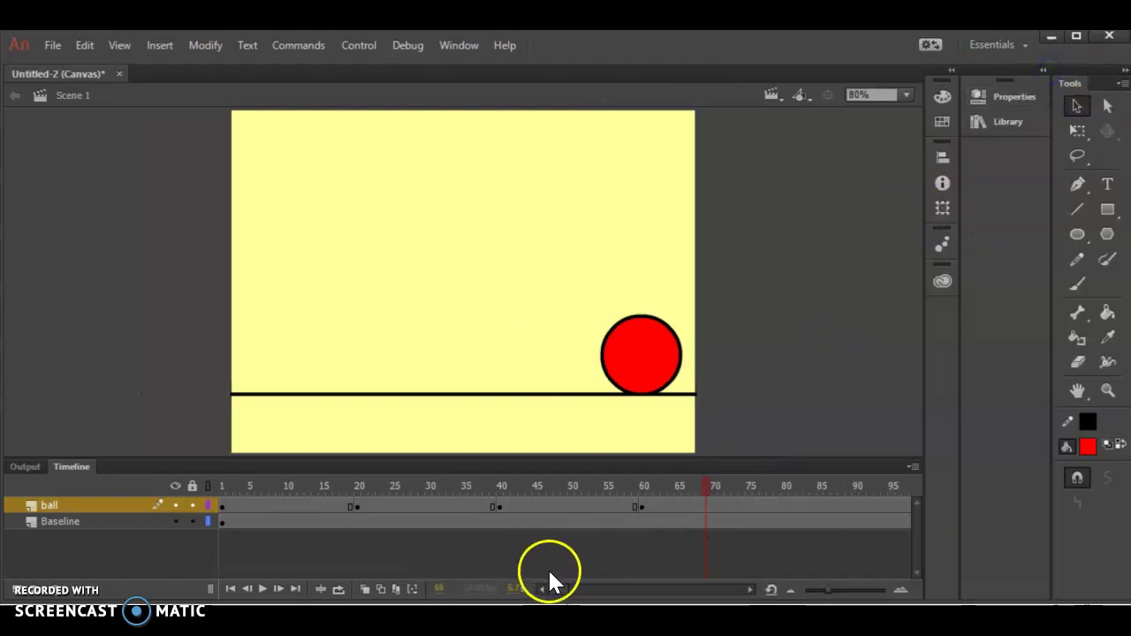
drag(563, 590, 571, 590)
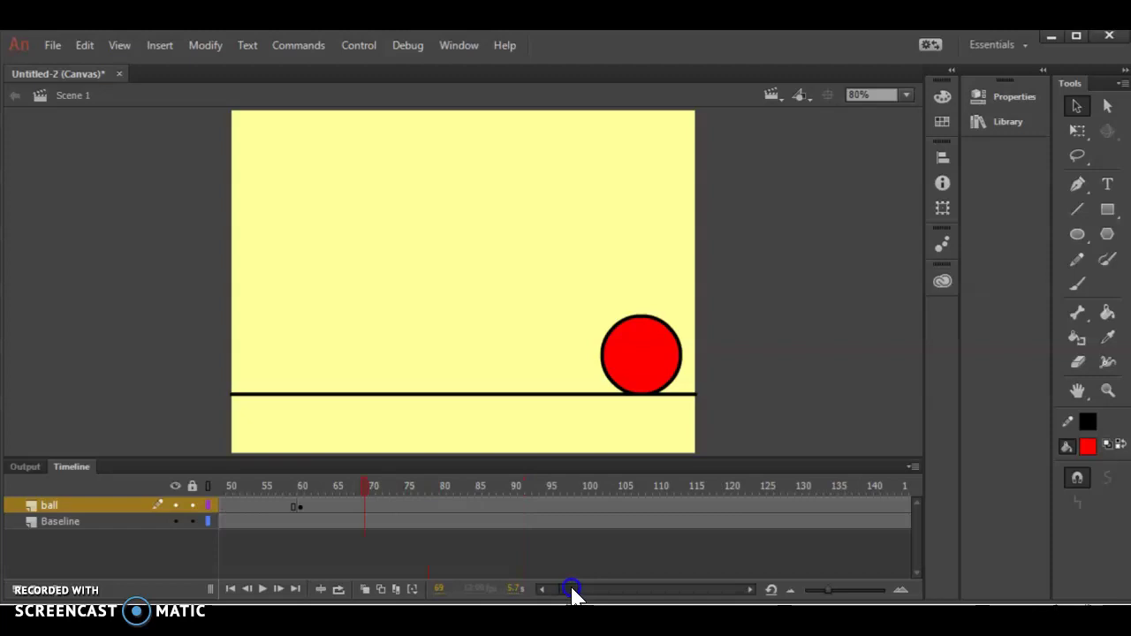
click(302, 507)
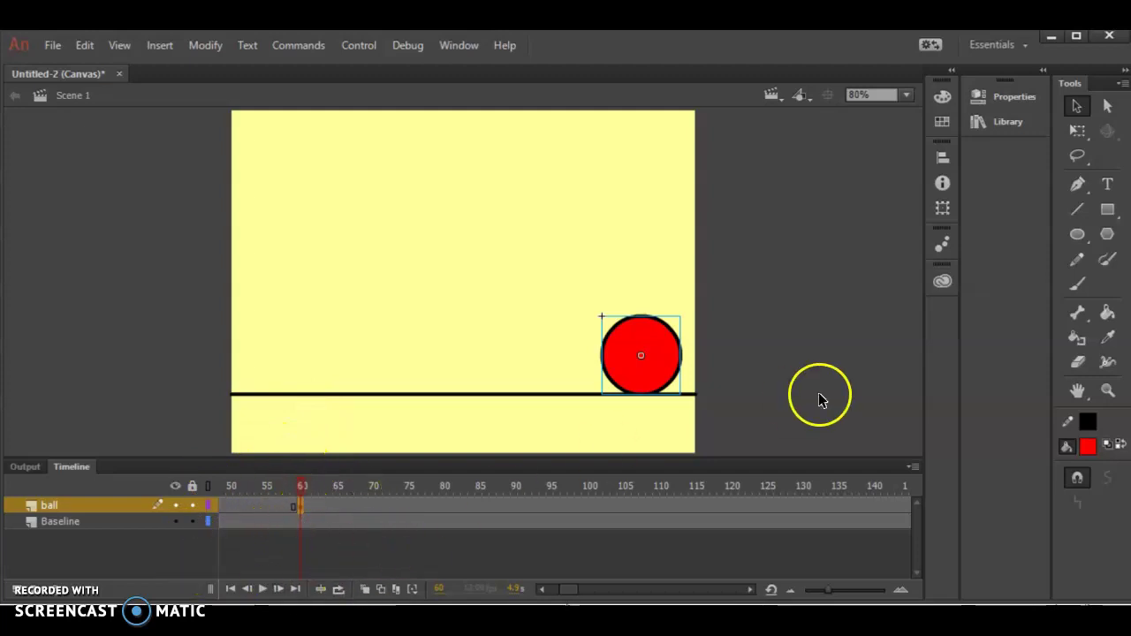
click(855, 292)
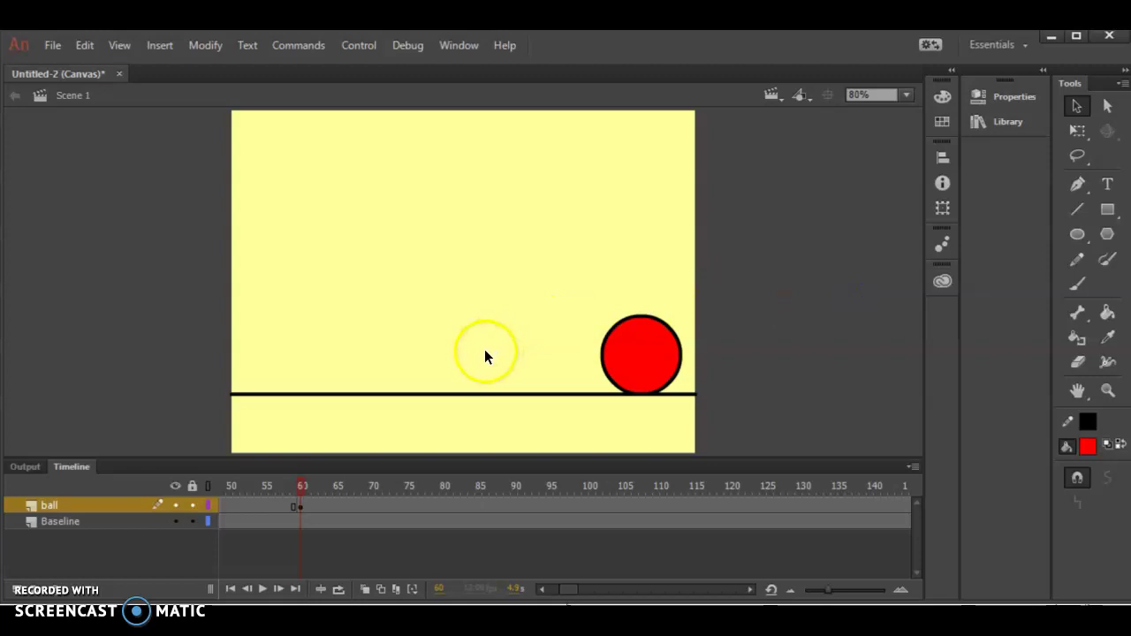
Remove all of the ball layer's frames after the keyframe at frame 60.
click(315, 508)
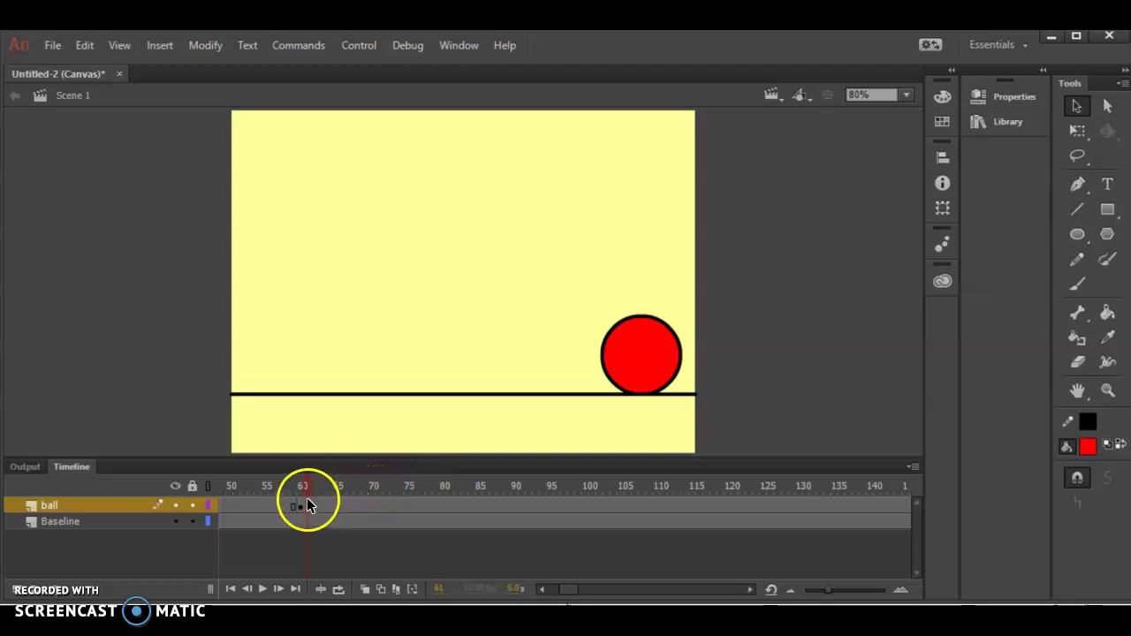
drag(307, 506, 627, 500)
drag(752, 478, 750, 478)
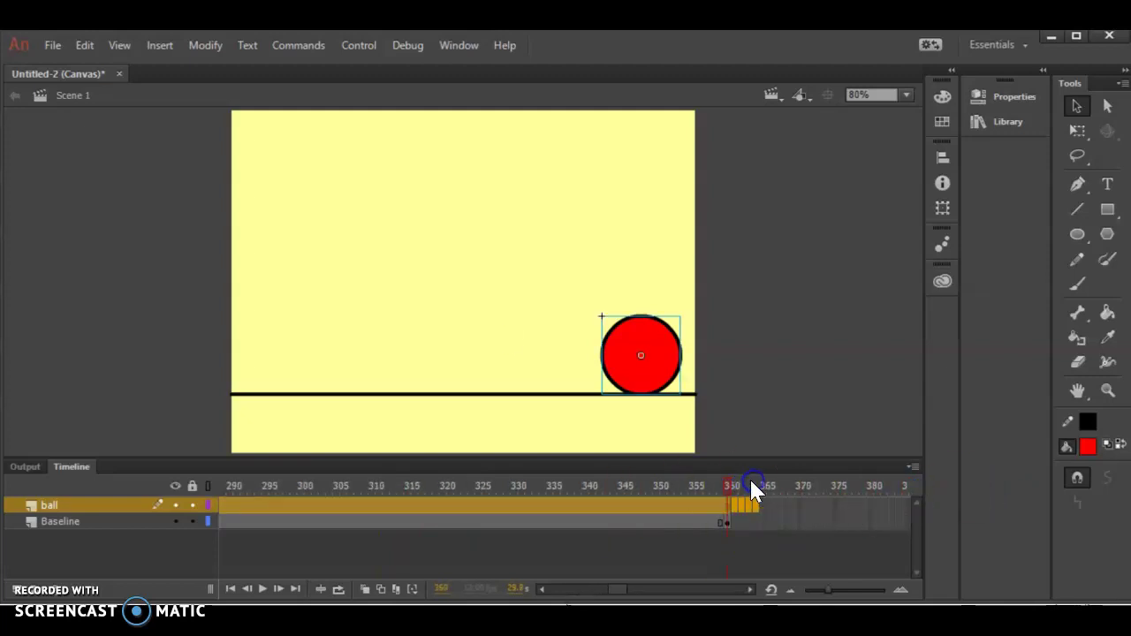
drag(624, 589, 552, 597)
click(694, 509)
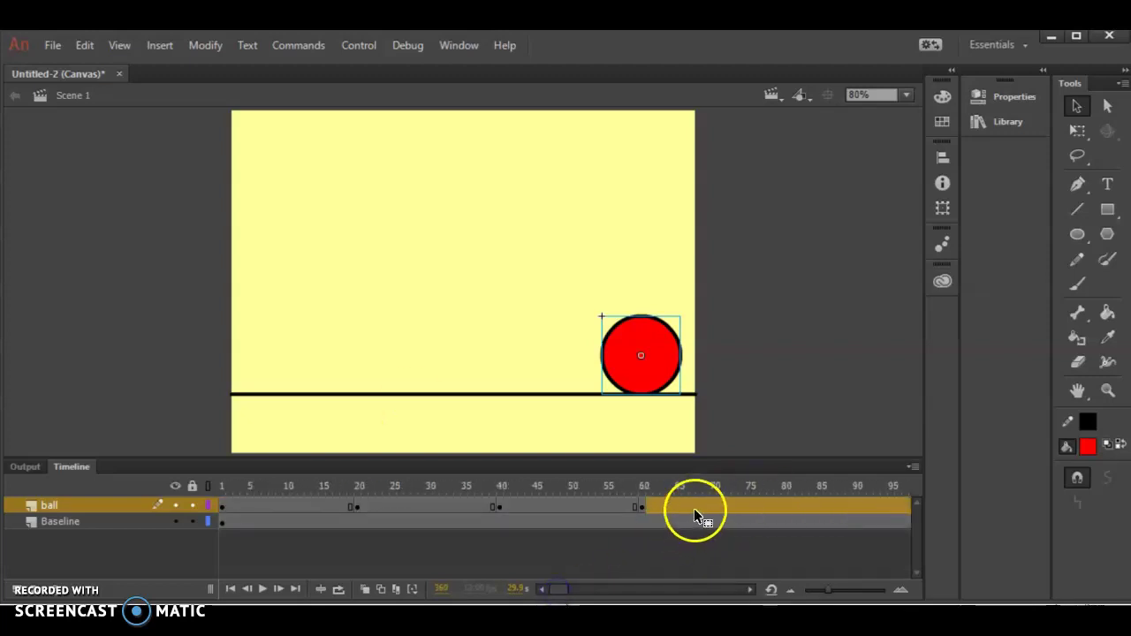
drag(557, 588, 618, 588)
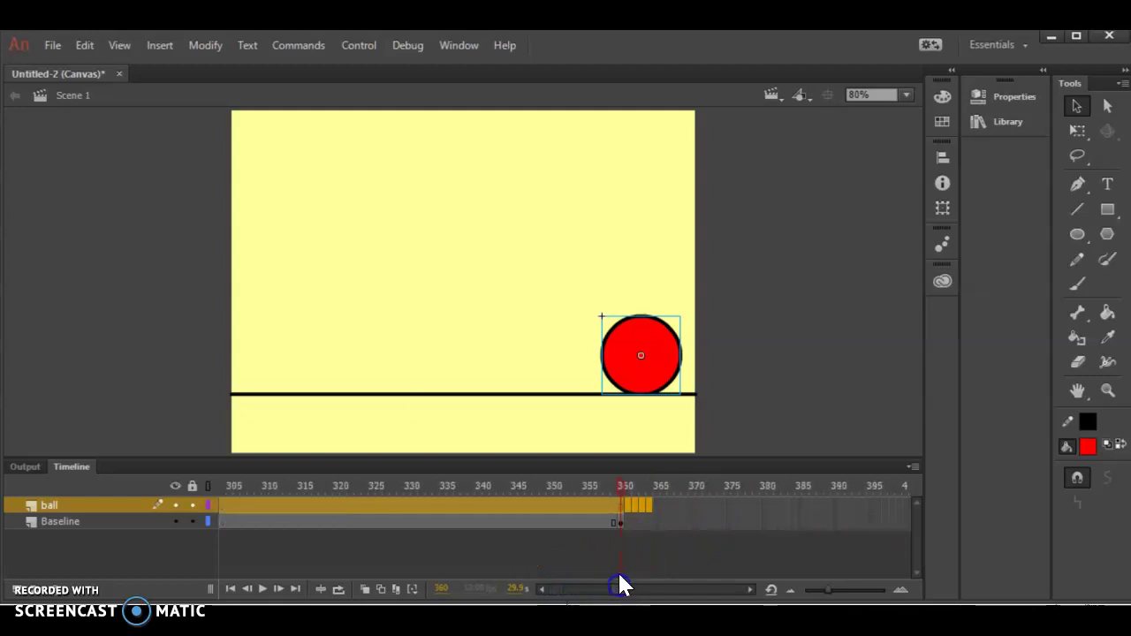
right_click(583, 508)
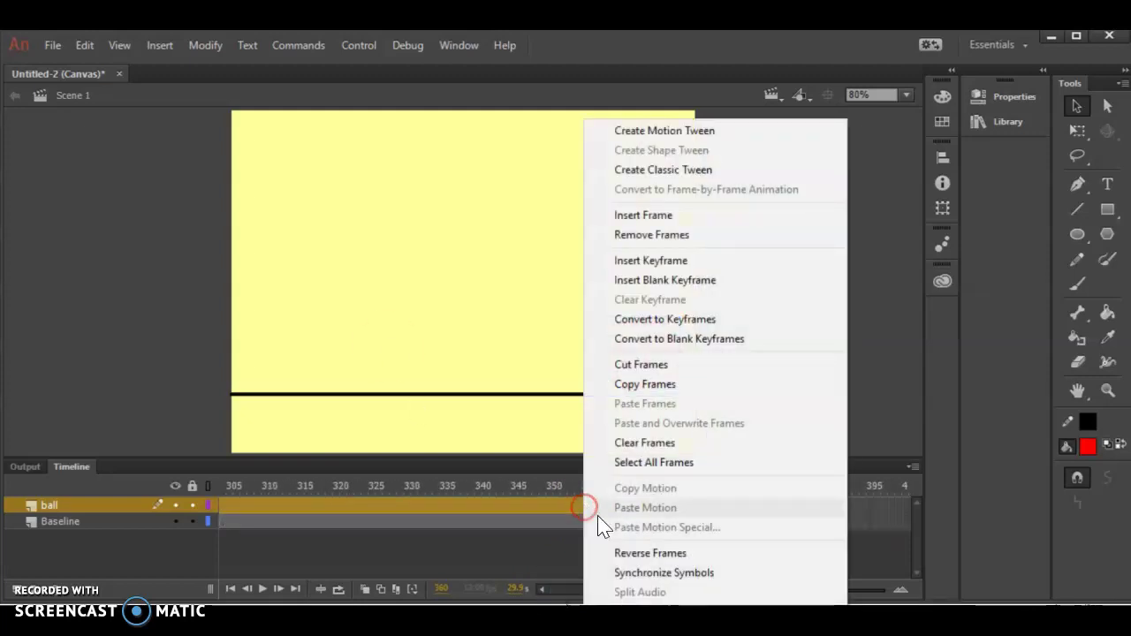
click(659, 238)
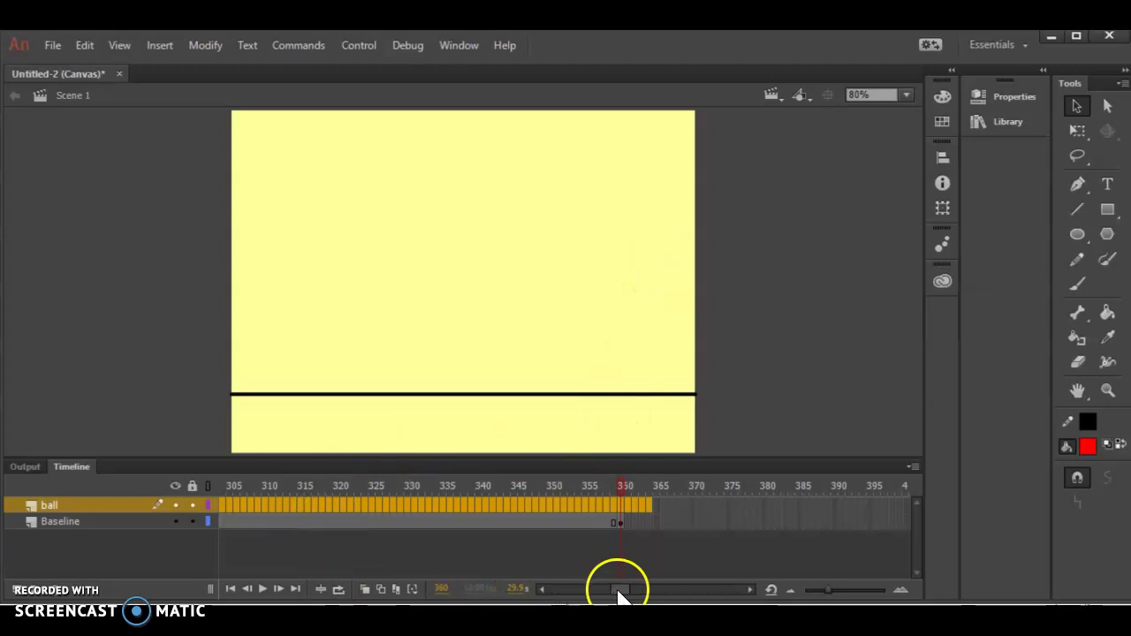
Create classic tweens between all keyframes of the ball layer, from frame 1 to frame 60.
drag(619, 595, 545, 597)
click(53, 500)
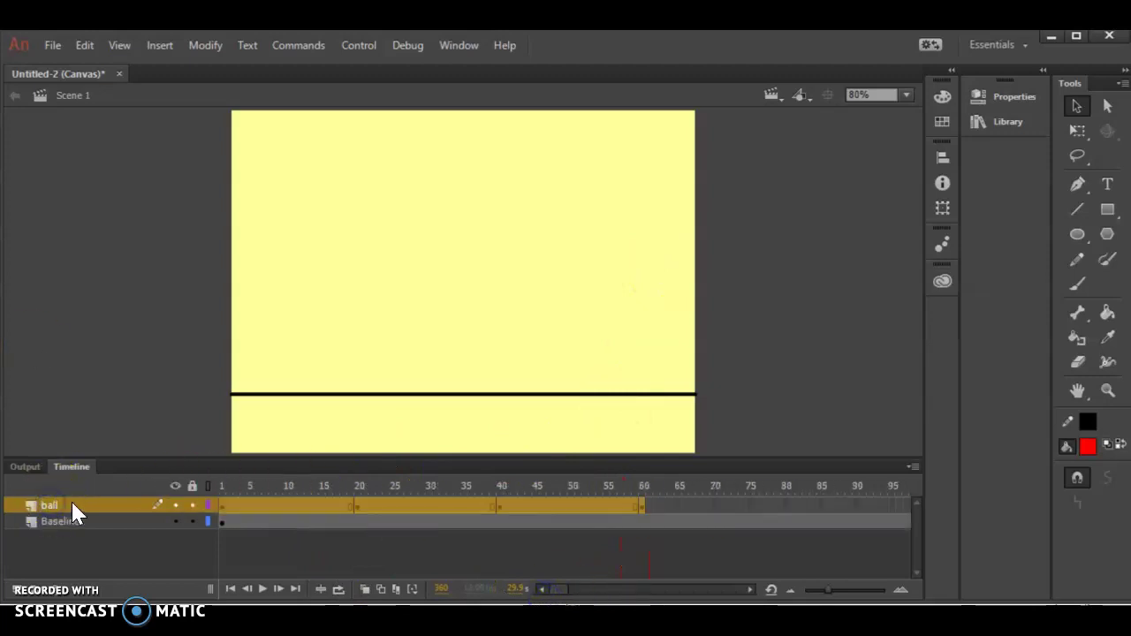
click(158, 45)
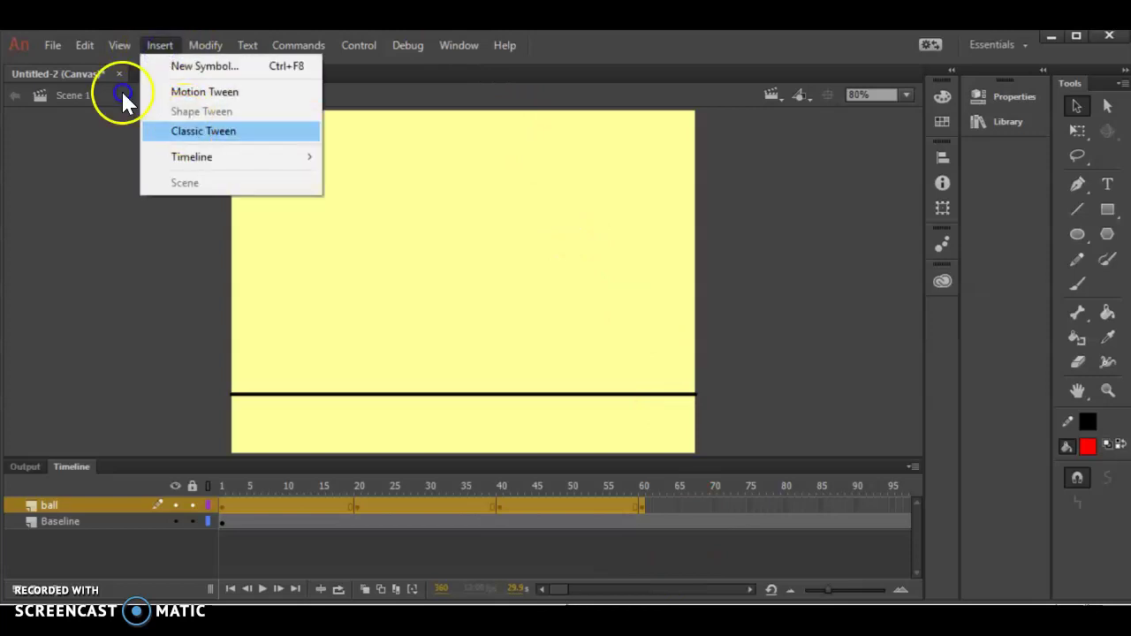
click(183, 127)
Play the animation from frame 1 to review the ball's bouncing motion.
click(220, 485)
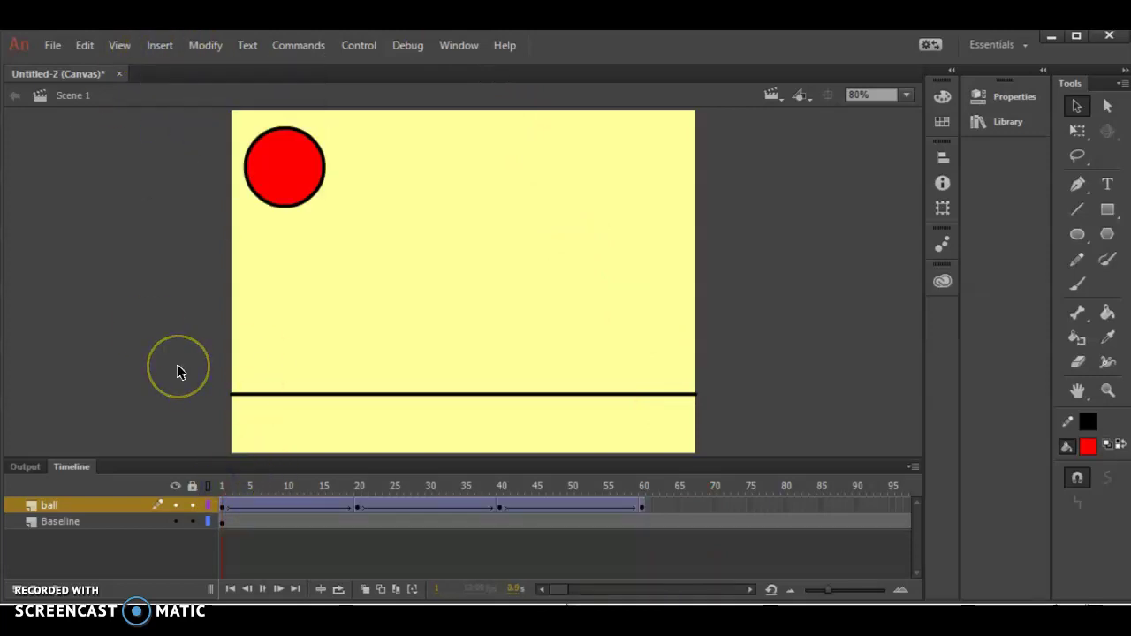
key(Return)
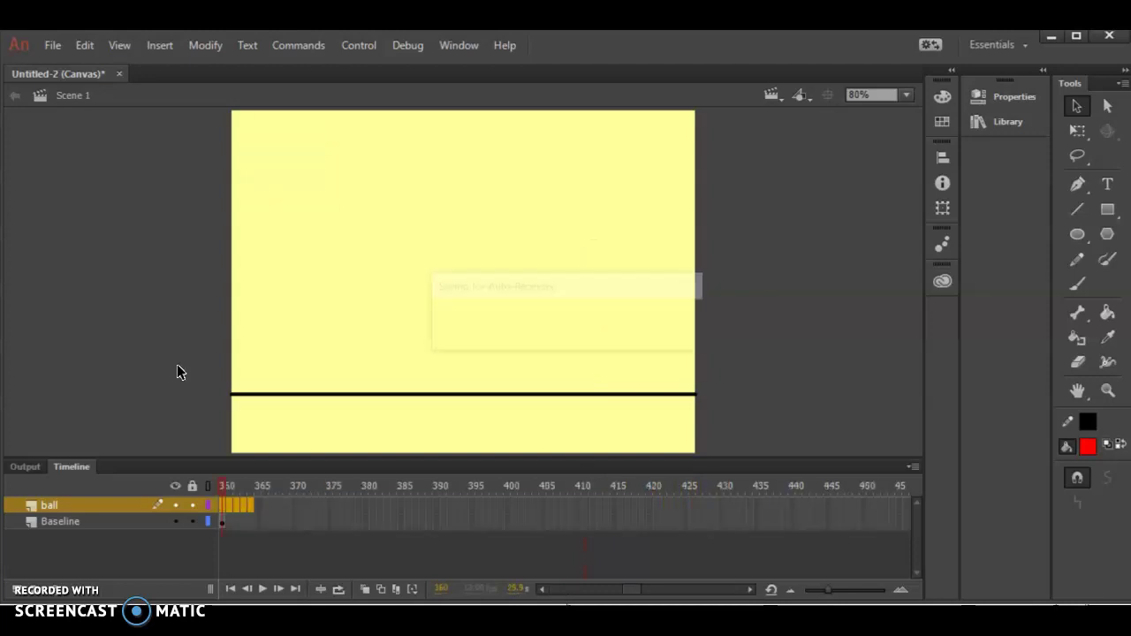
click(302, 403)
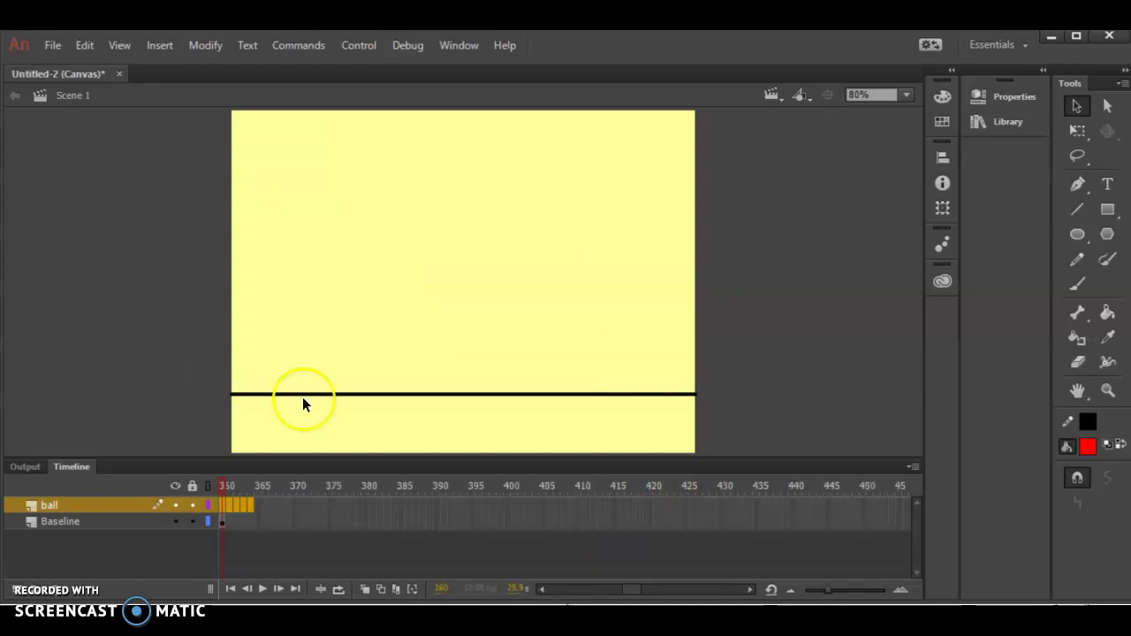
Undo the classic tweens and the frame removal on the ball layer.
click(580, 590)
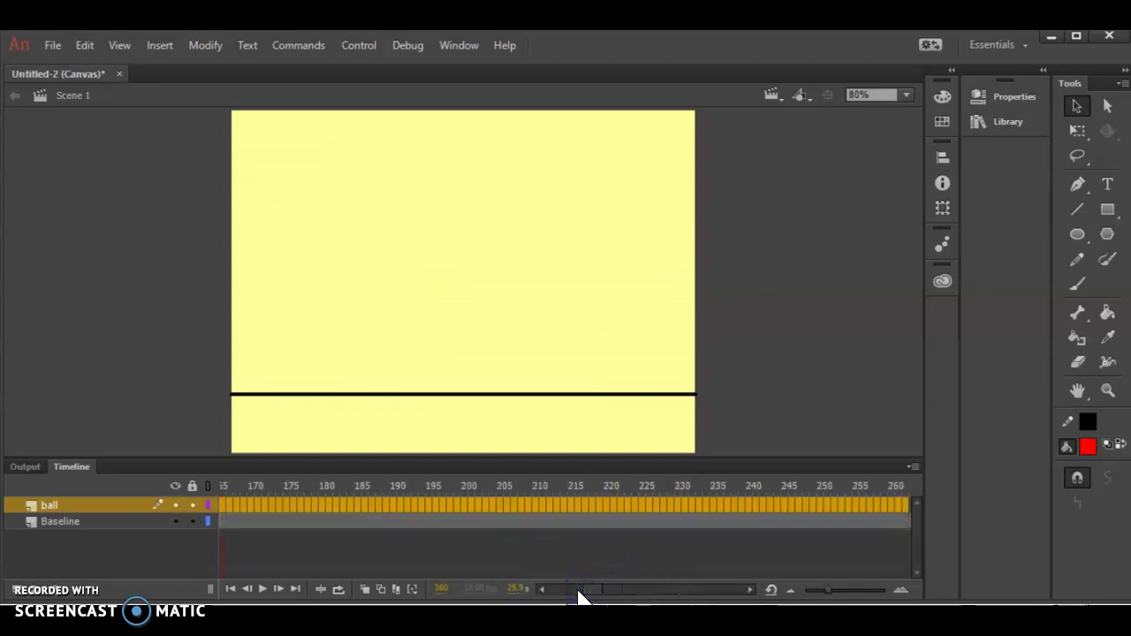
click(505, 535)
click(597, 590)
drag(598, 593, 567, 598)
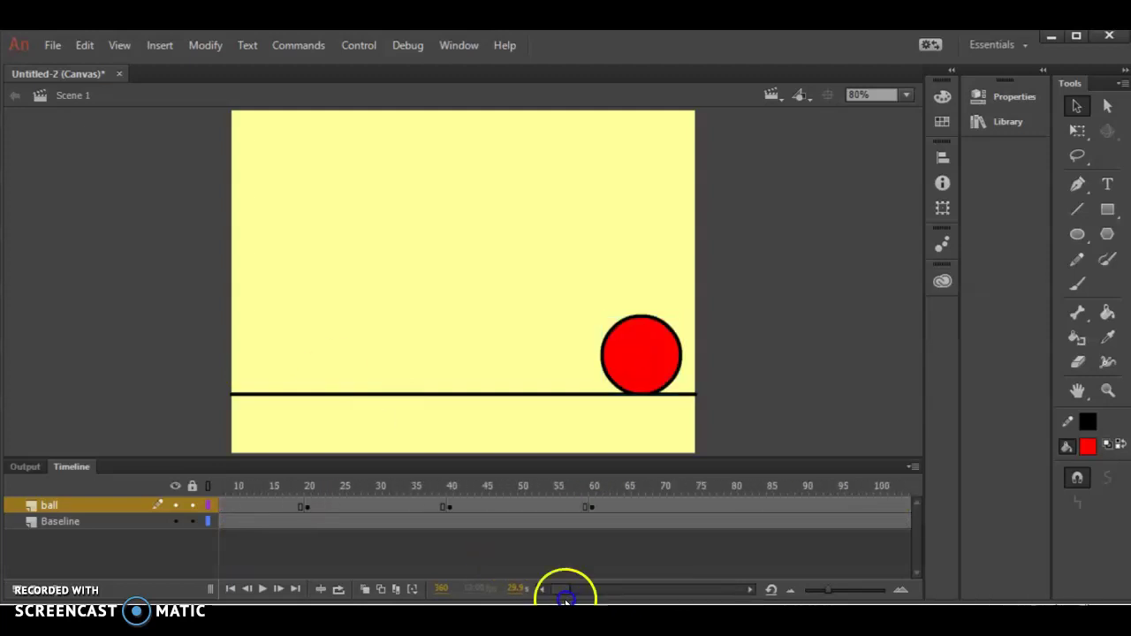
Try a keyframe at frame 97 on the ball layer, and undo it.
click(602, 500)
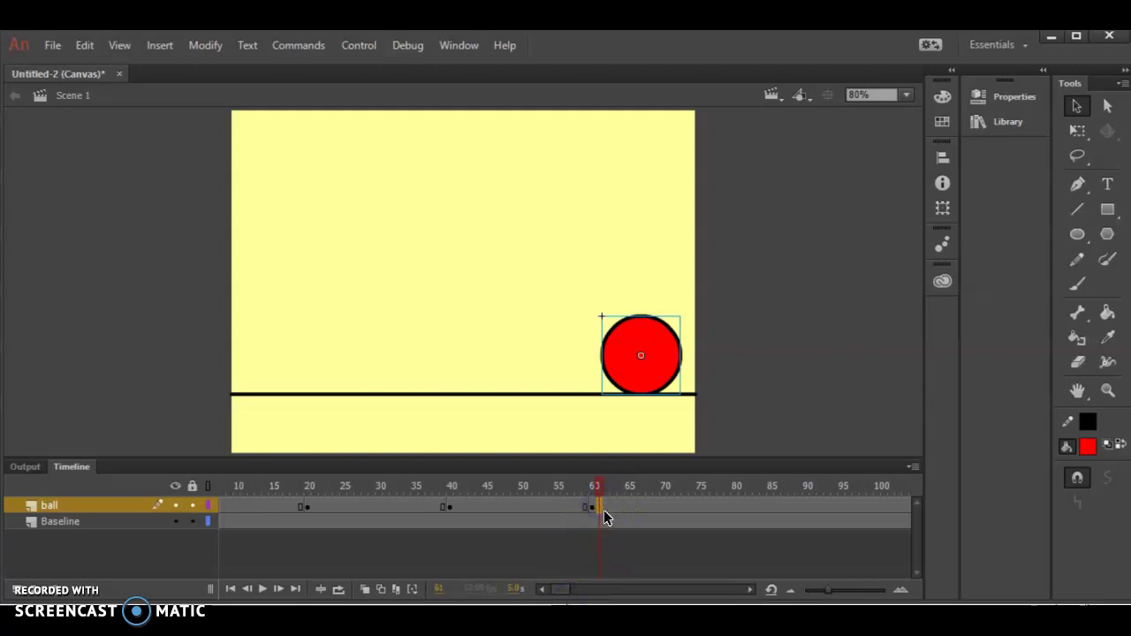
drag(559, 597, 564, 596)
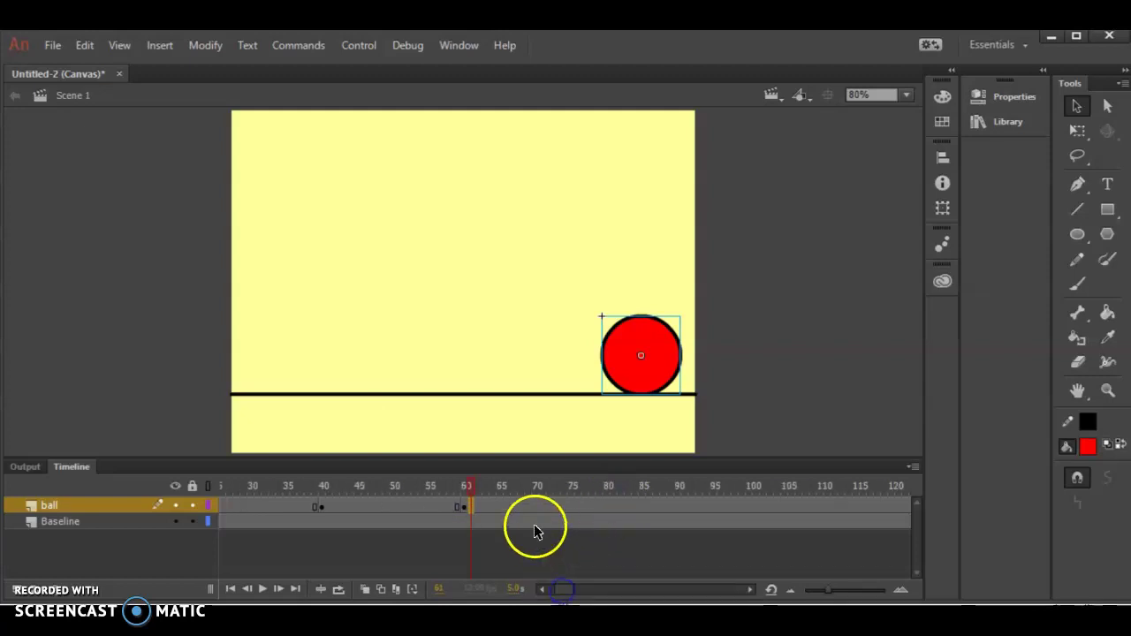
click(725, 505)
key(F6)
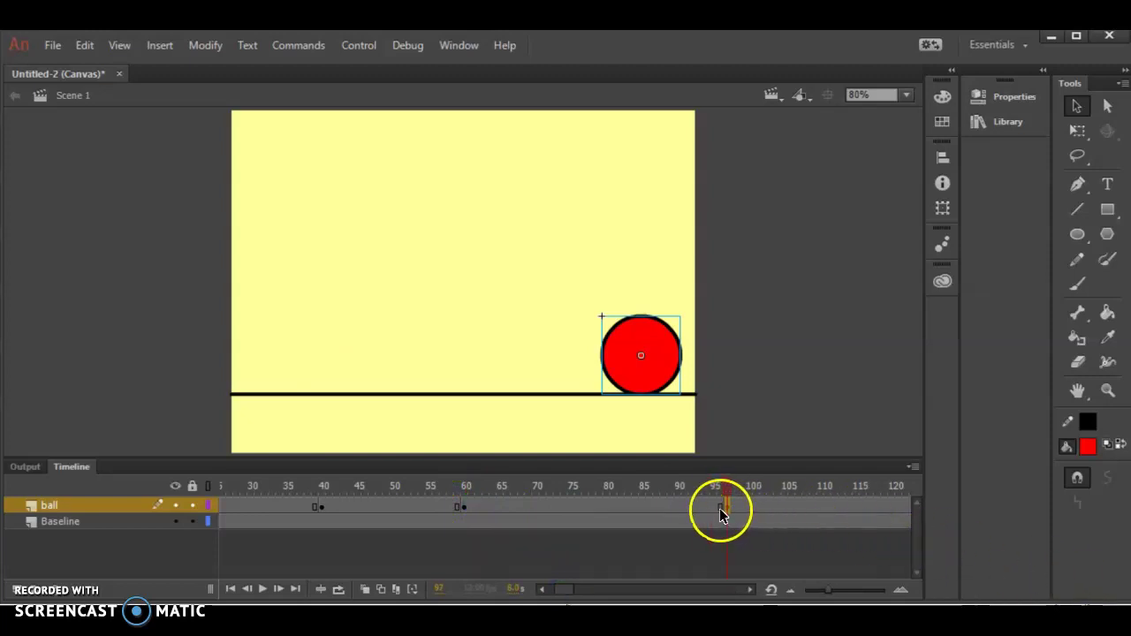
key(ctrl+z)
click(606, 389)
click(427, 540)
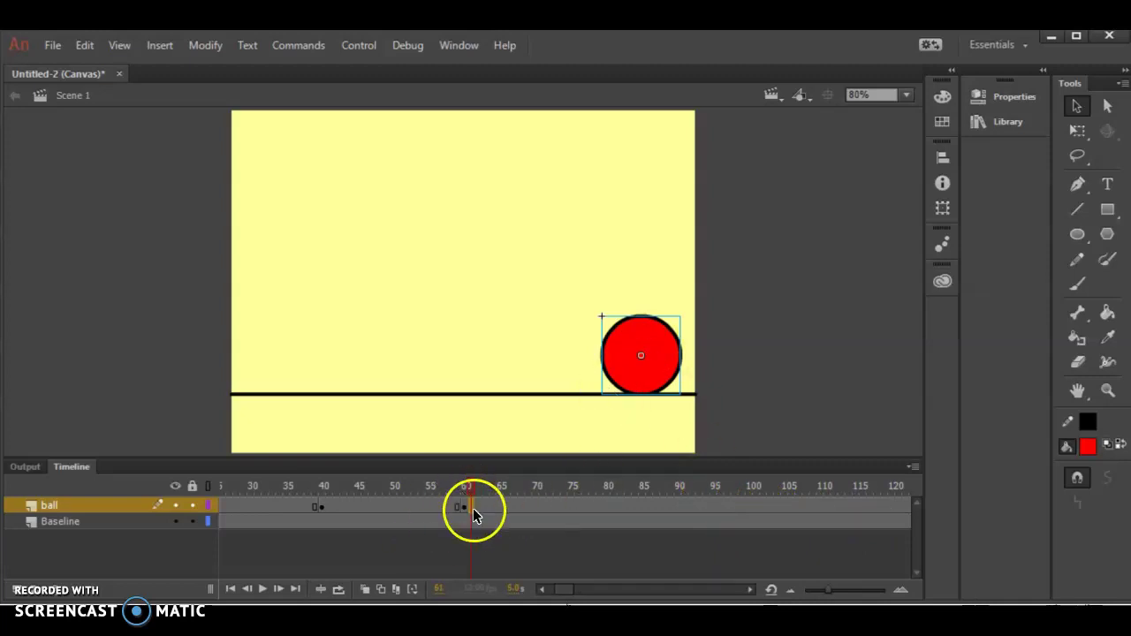
Remove frames 61 through 356 from the ball layer and bring its end back into view.
click(453, 555)
drag(473, 510, 1016, 494)
drag(1012, 485, 825, 475)
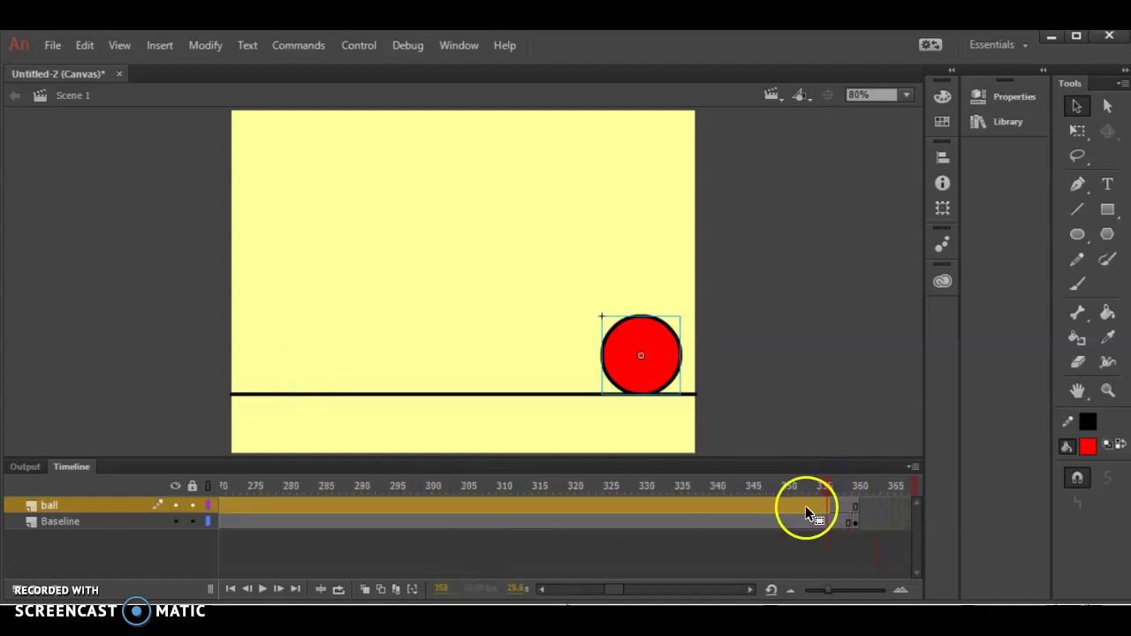
right_click(805, 508)
click(897, 234)
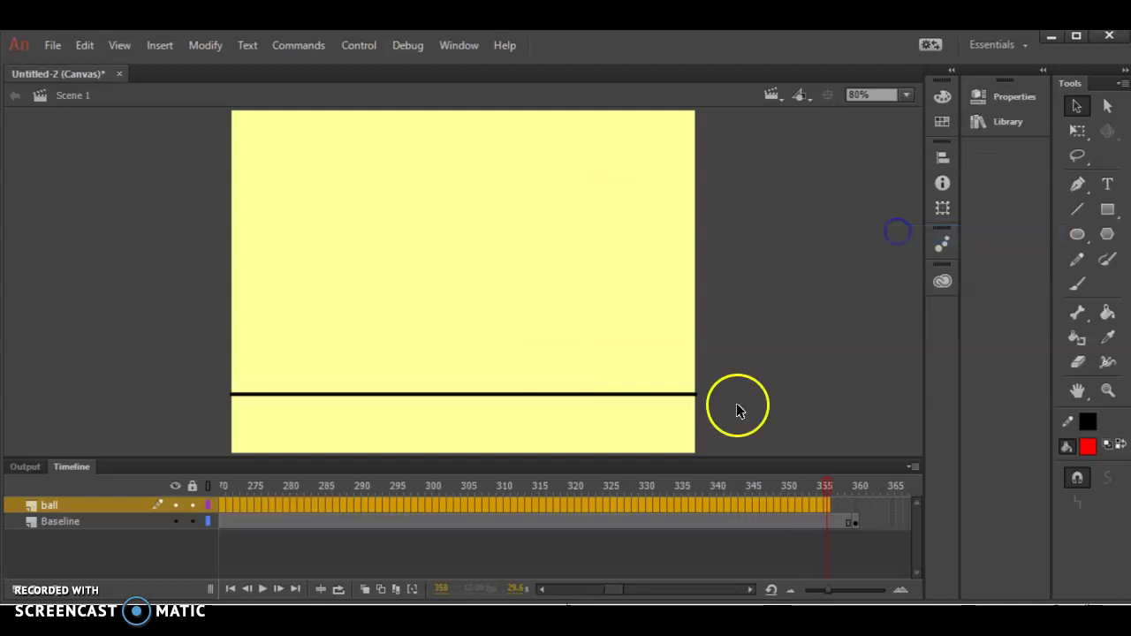
click(542, 591)
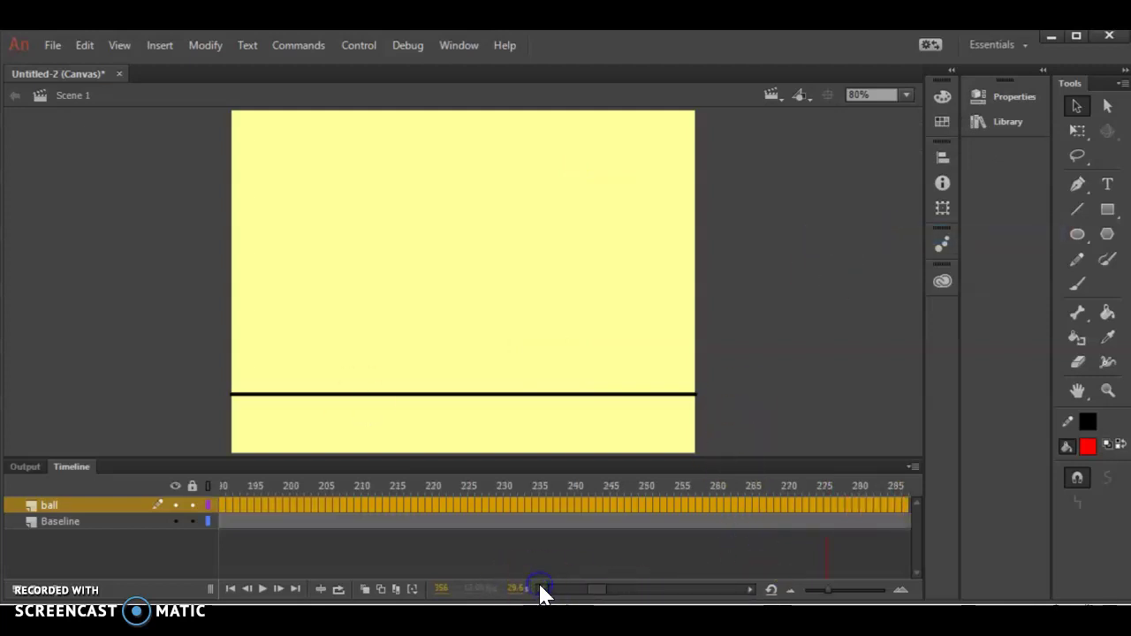
click(365, 392)
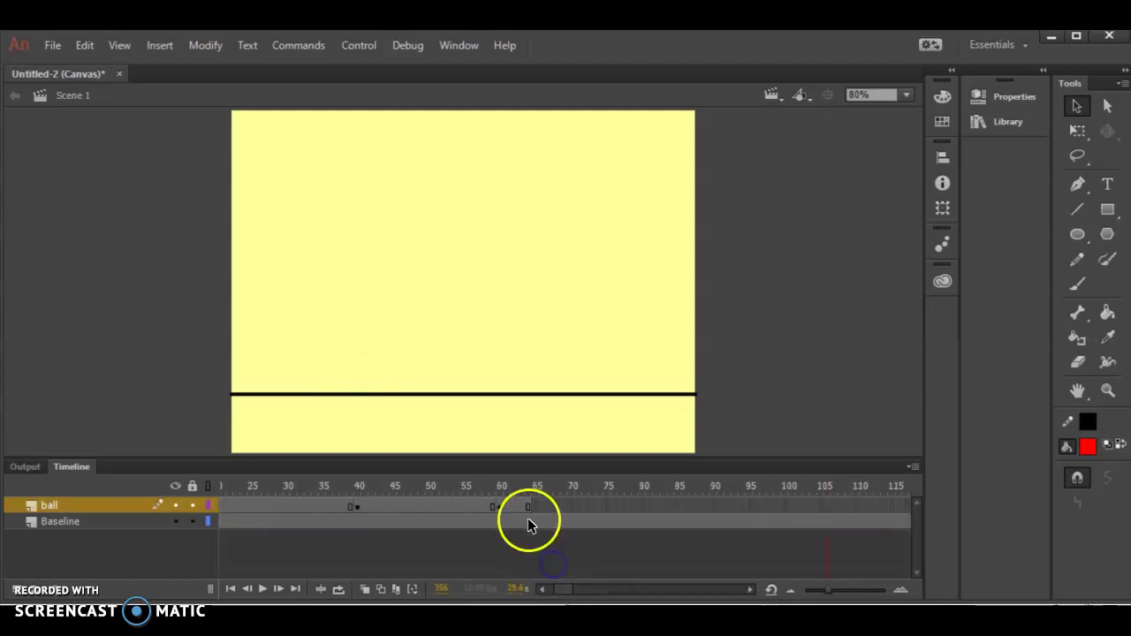
Remove the leftover frames after frame 60 from the ball layer.
drag(505, 507, 557, 502)
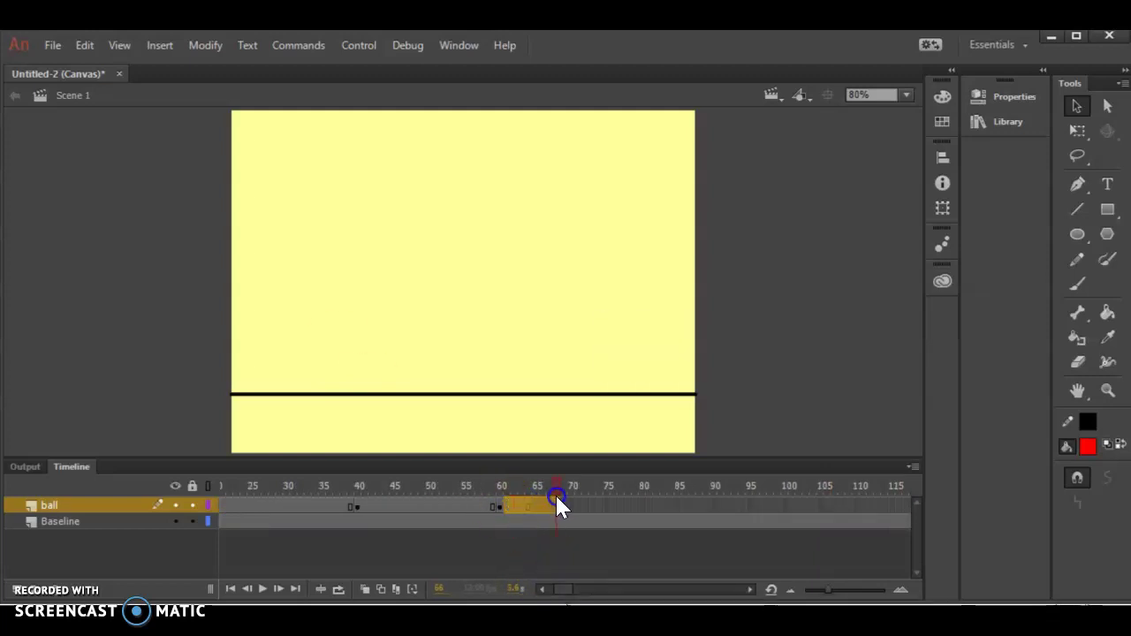
right_click(527, 502)
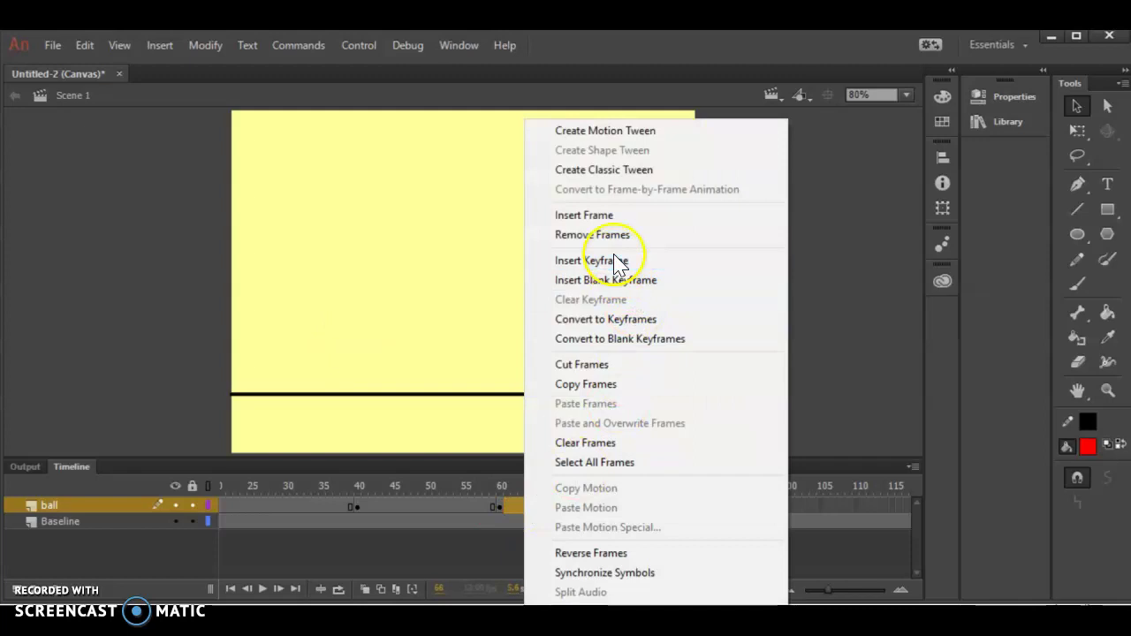
click(592, 236)
click(336, 560)
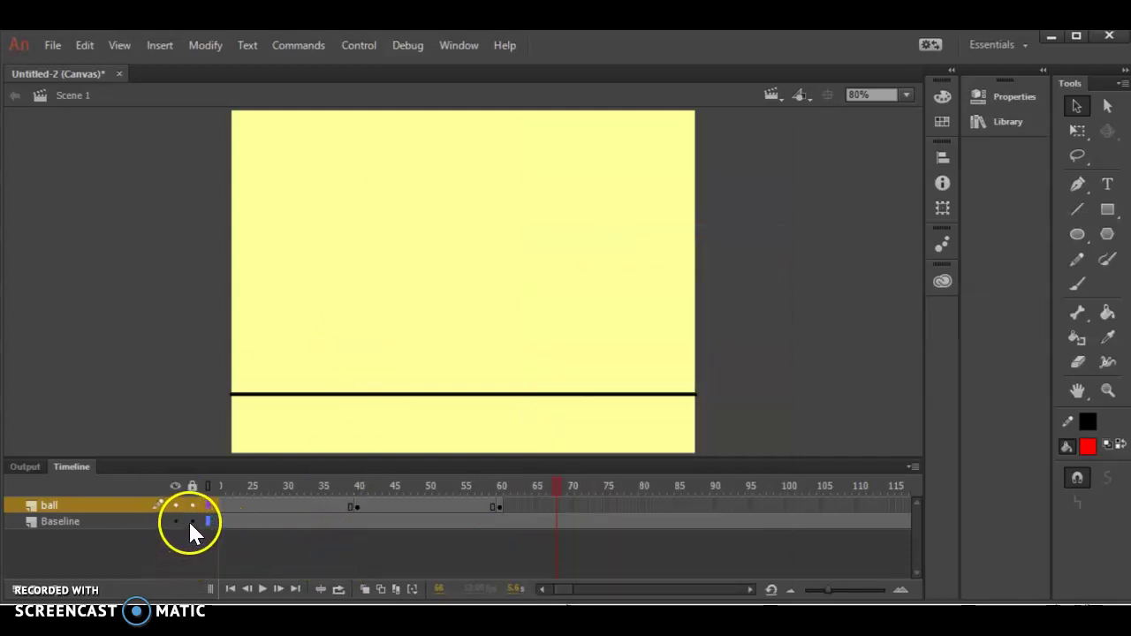
Lock the ball and Baseline layers and add a new layer named Text1 above them.
drag(191, 505, 192, 521)
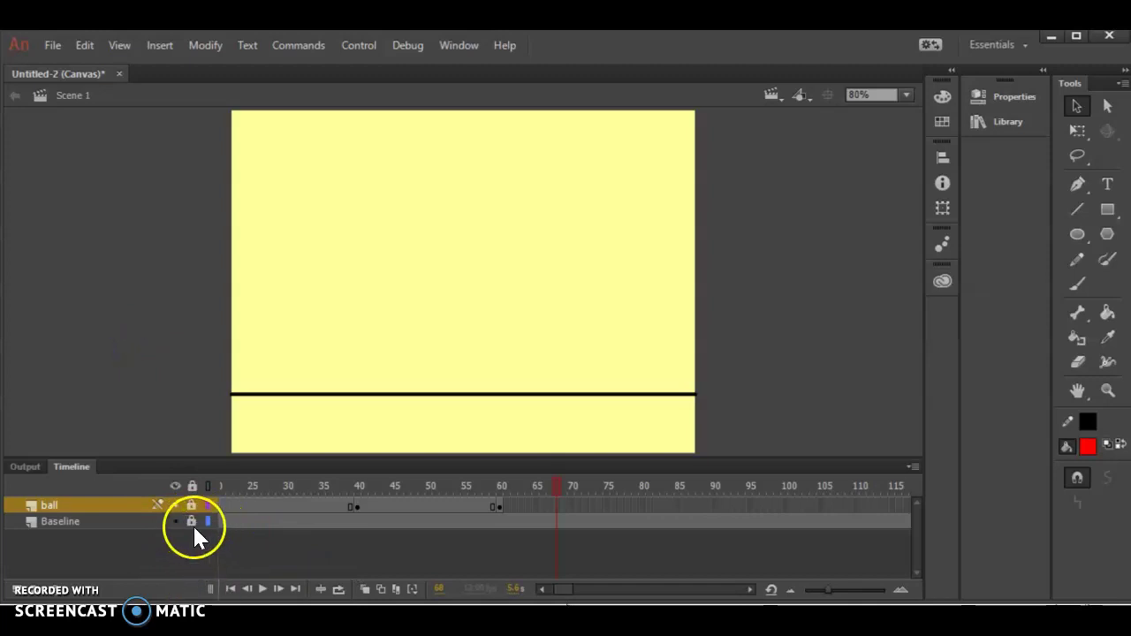
drag(191, 504, 192, 521)
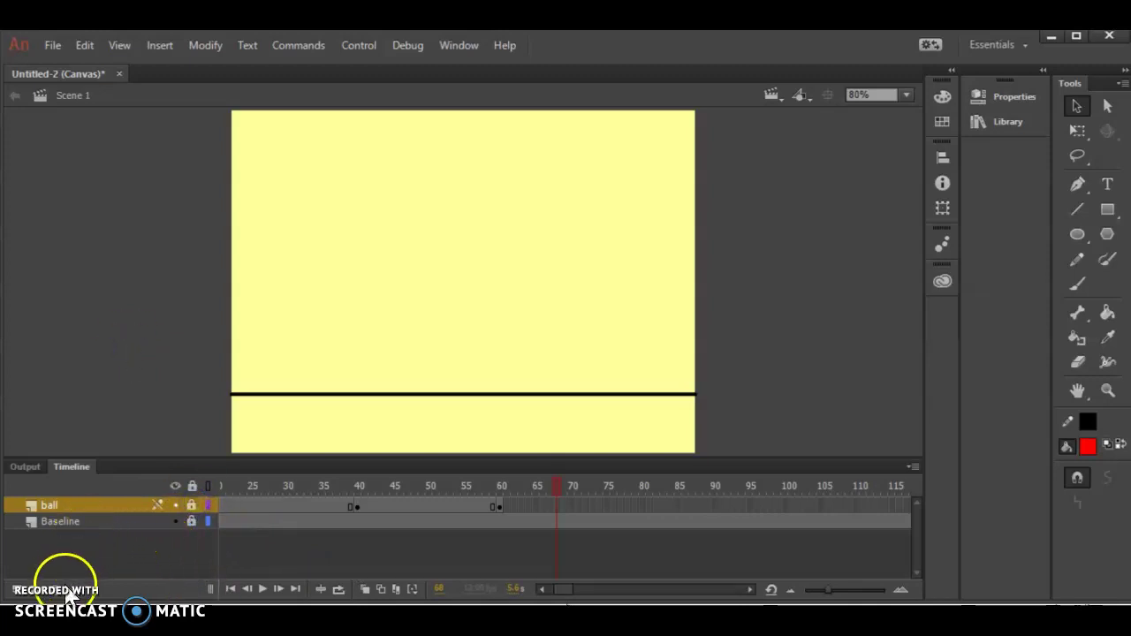
click(24, 592)
double_click(64, 504)
text(Text1)
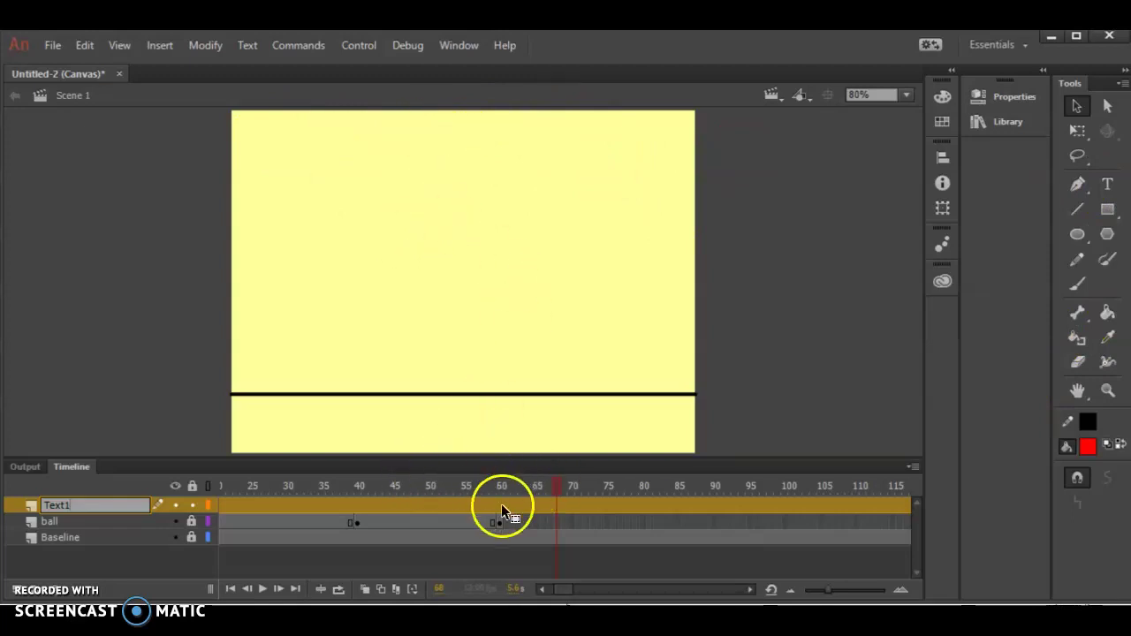
Apply classic tweens between the ball layer's keyframes from frame 1 to 60 and scrub through the motion.
drag(381, 484, 157, 495)
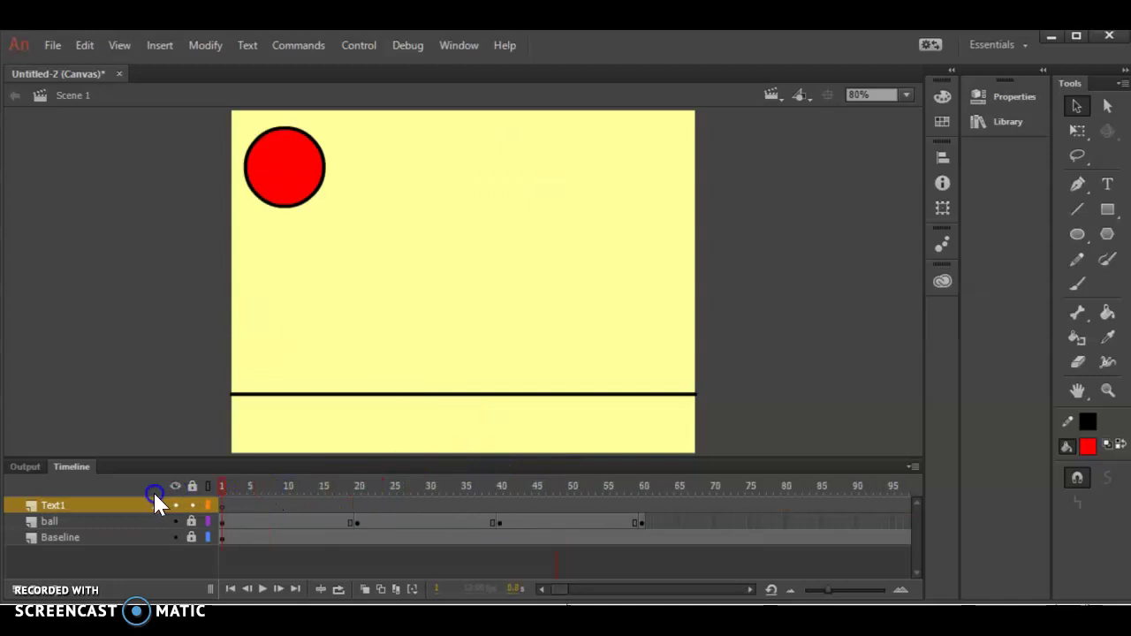
click(372, 506)
drag(372, 506, 645, 512)
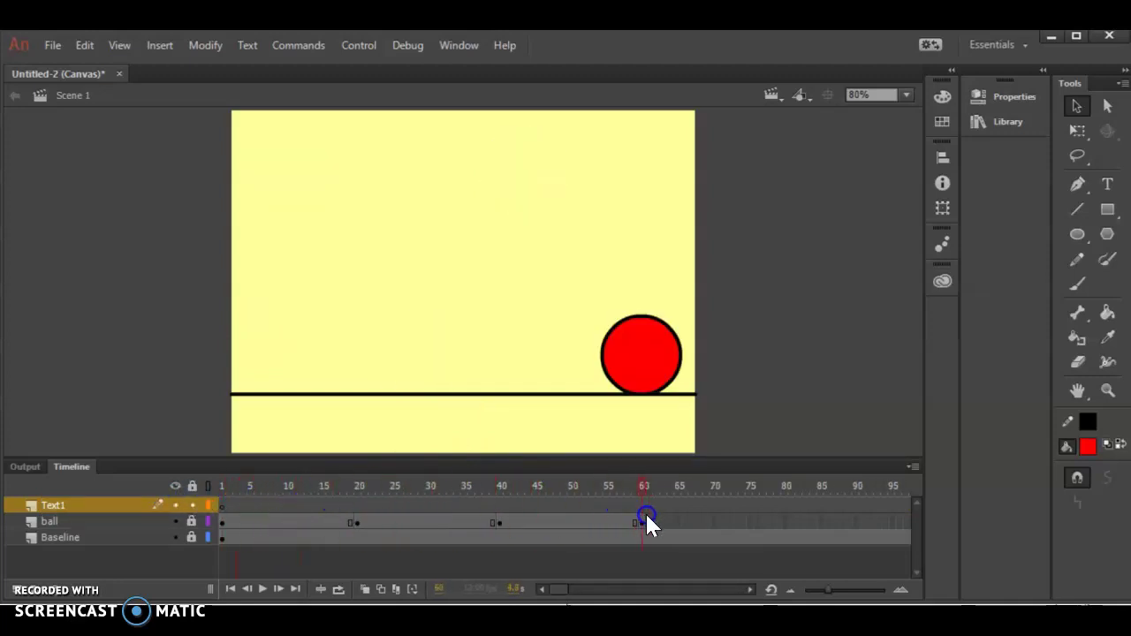
click(74, 521)
click(147, 46)
click(182, 131)
drag(228, 484, 628, 523)
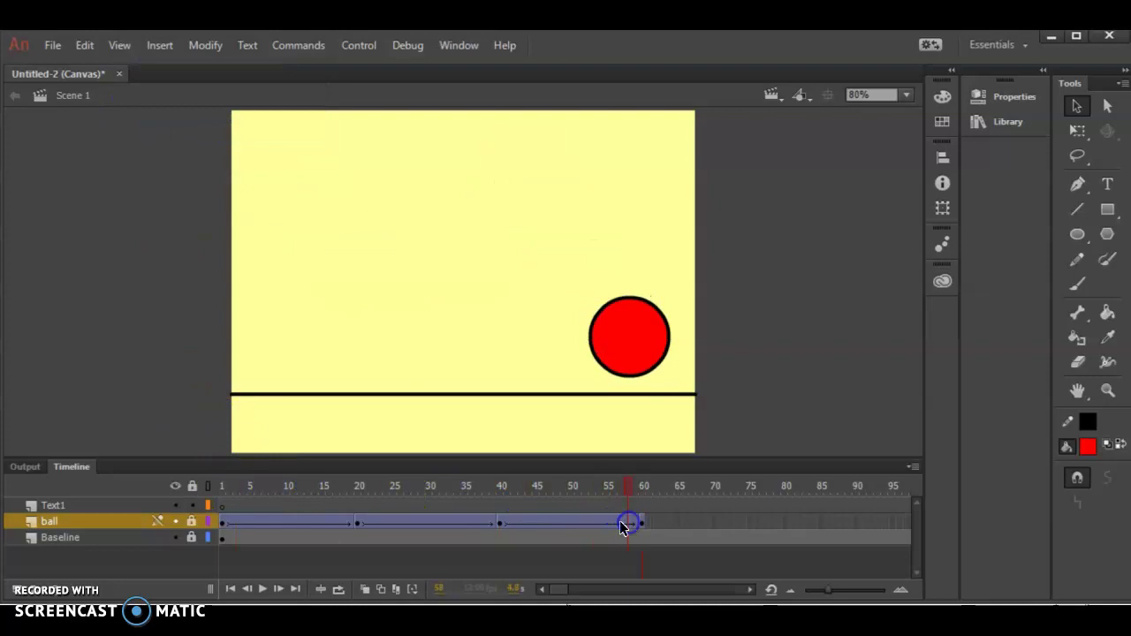
Set up the Text tool on the Text1 layer with the Lucida Sans font at 40 pt.
click(51, 504)
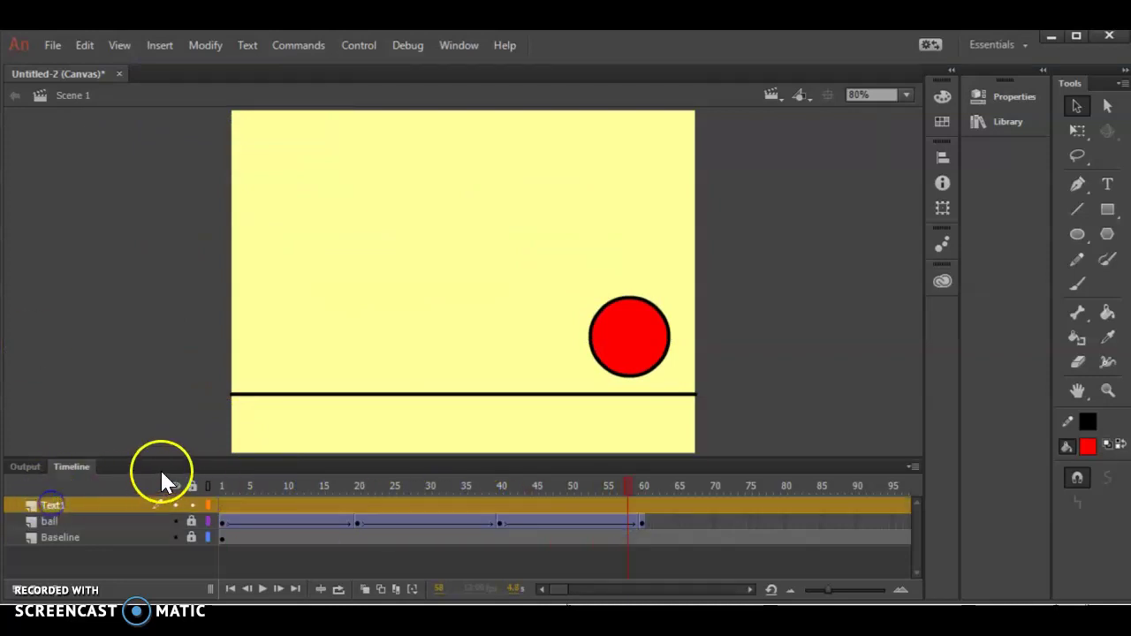
click(1109, 185)
click(1042, 75)
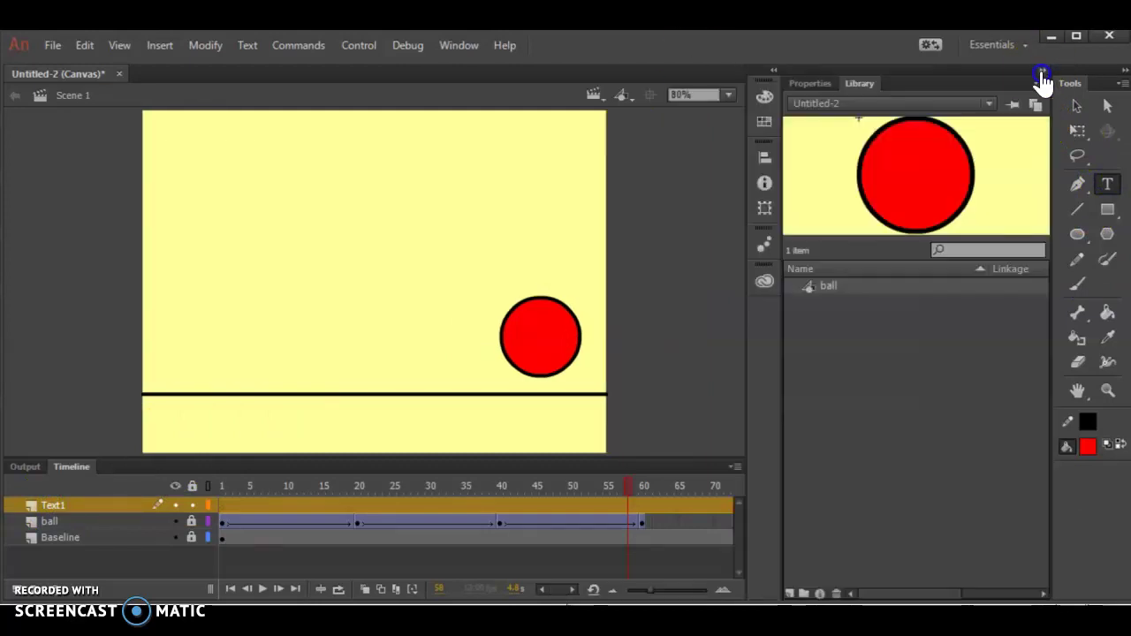
click(817, 84)
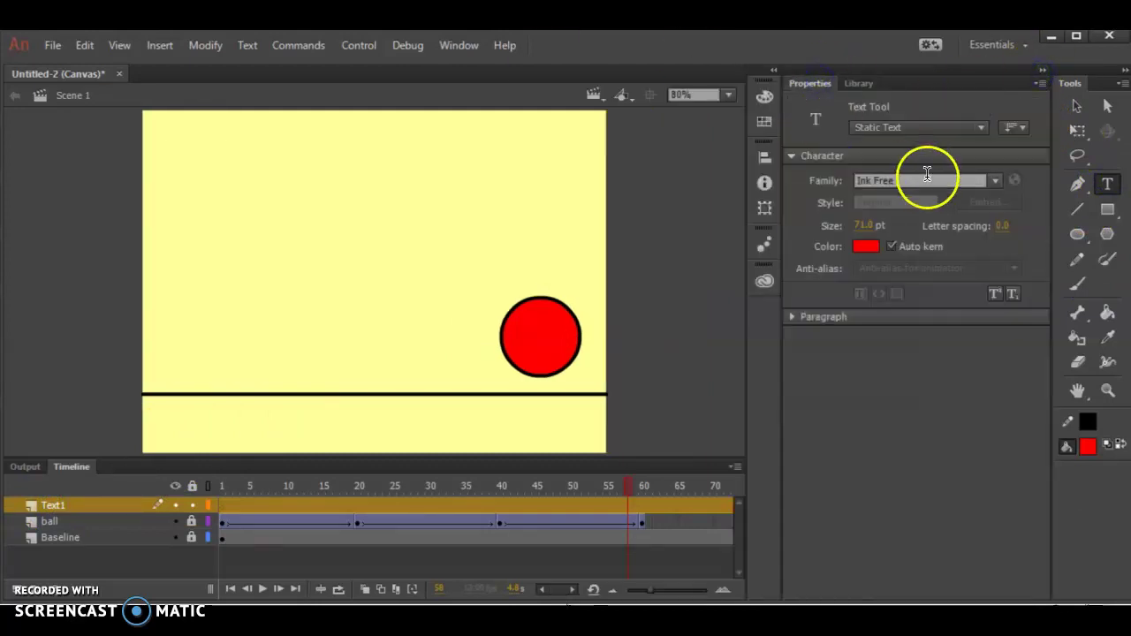
click(994, 181)
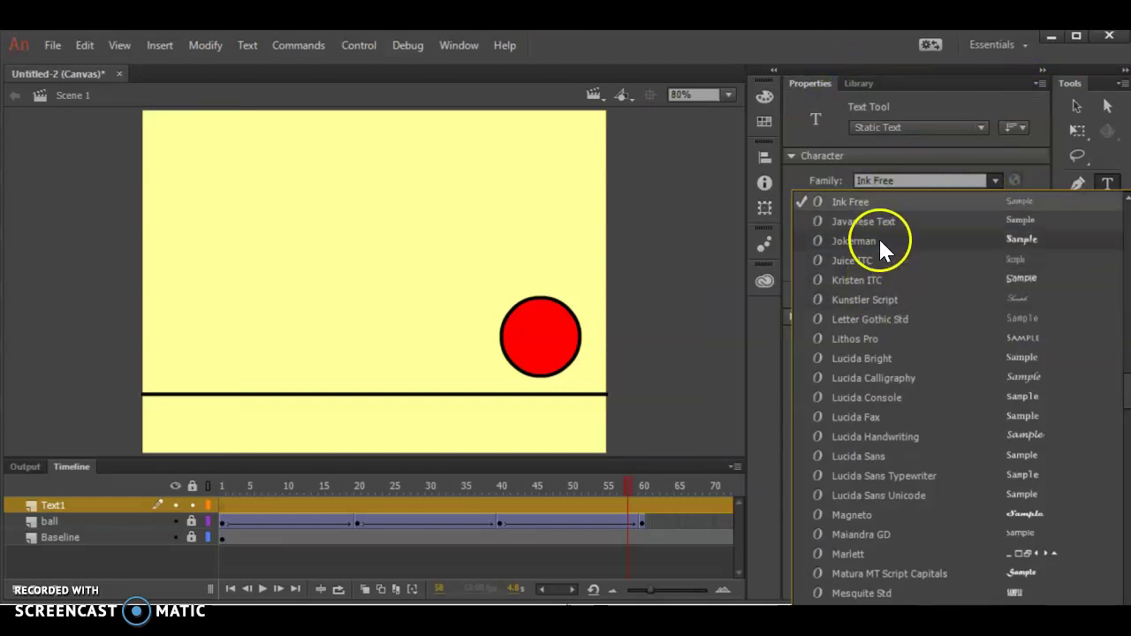
click(861, 458)
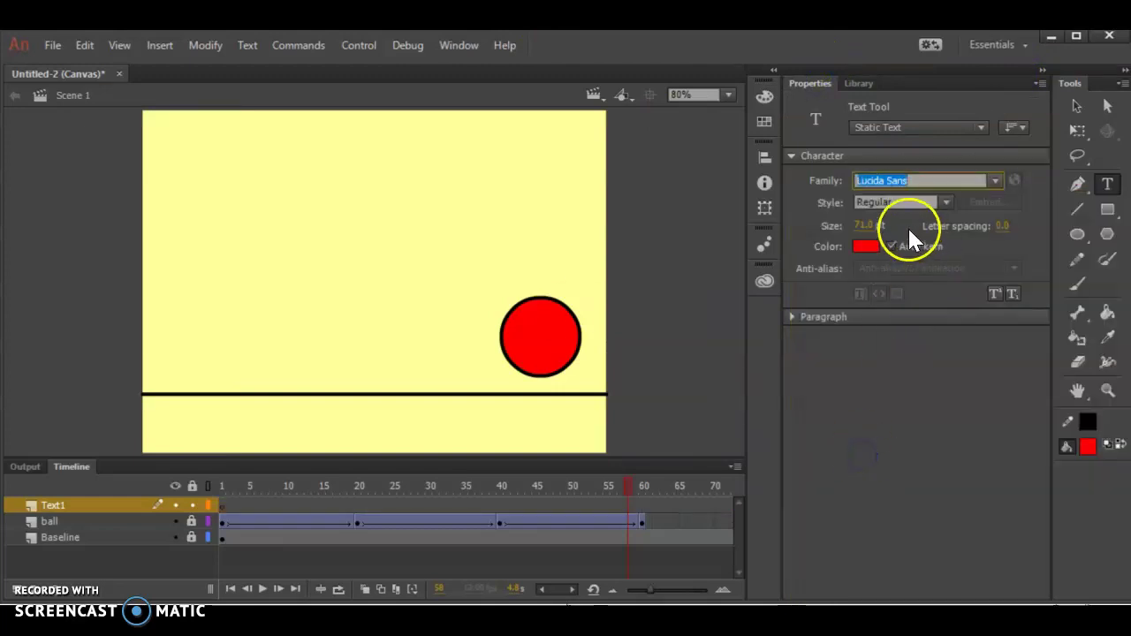
click(870, 225)
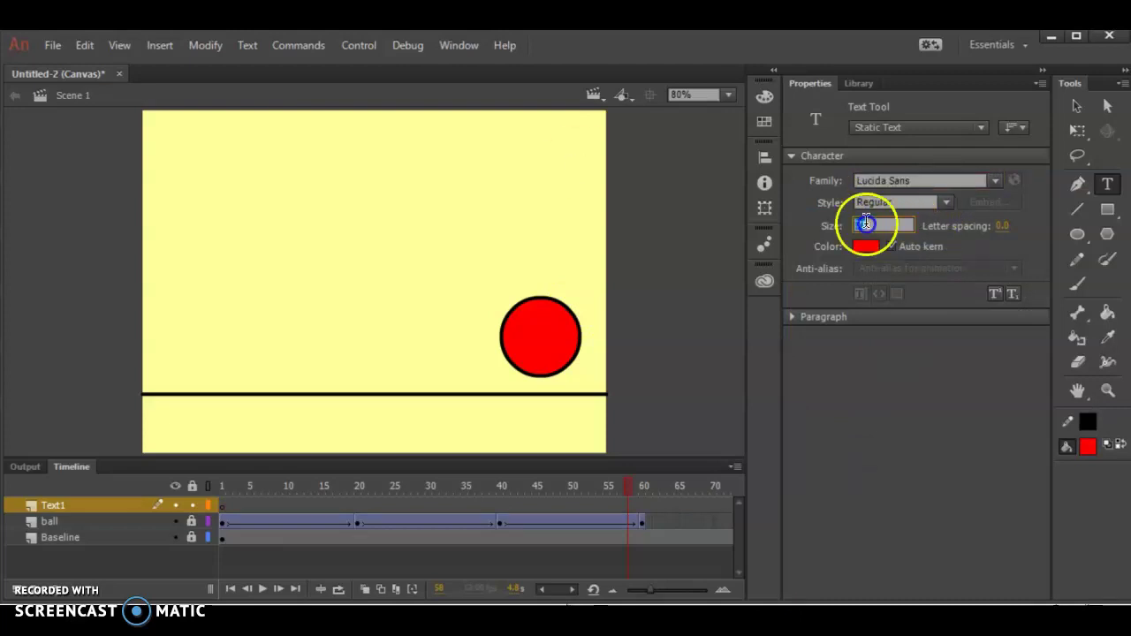
text(40)
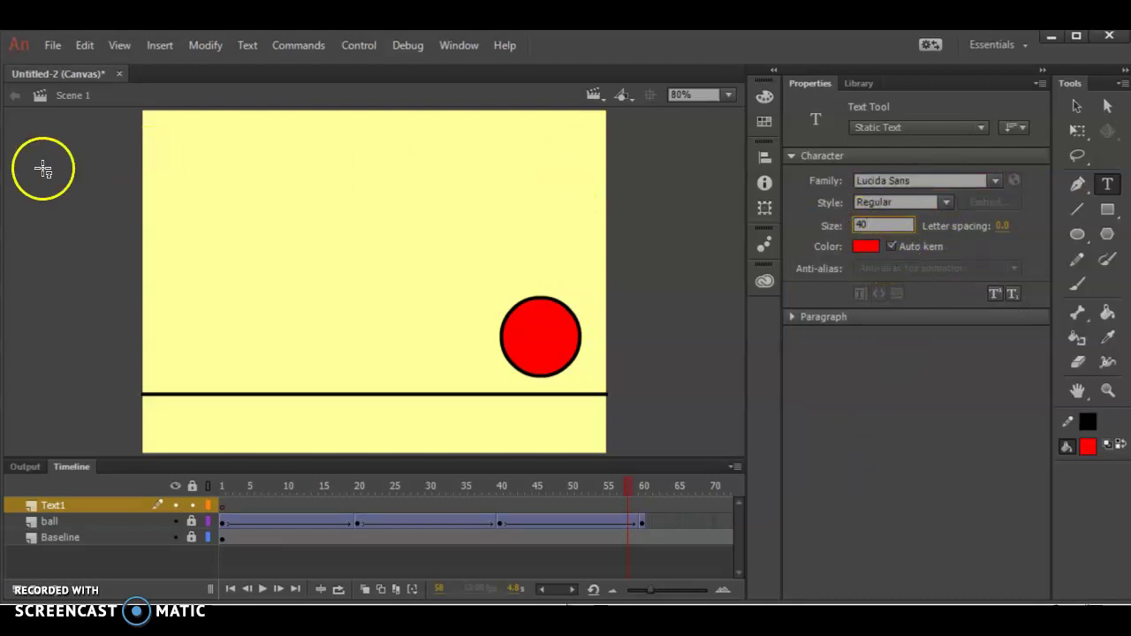
Add the text "Visit Spain" near the stage's upper edge and move it to about X 233.5, Y 15.8.
click(255, 146)
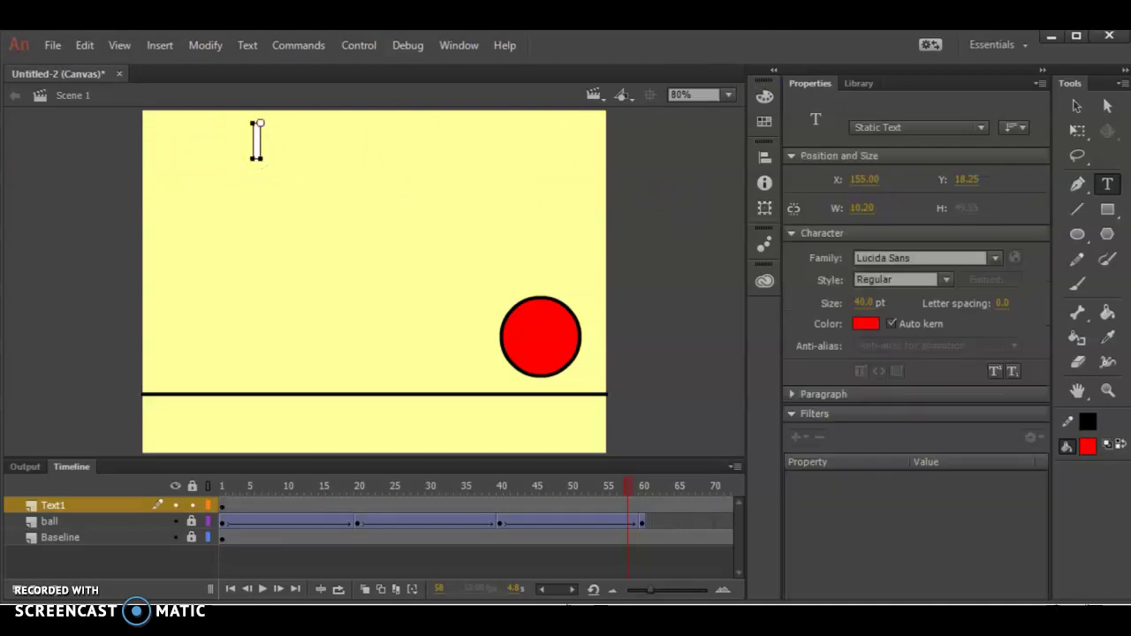
text(Visit S)
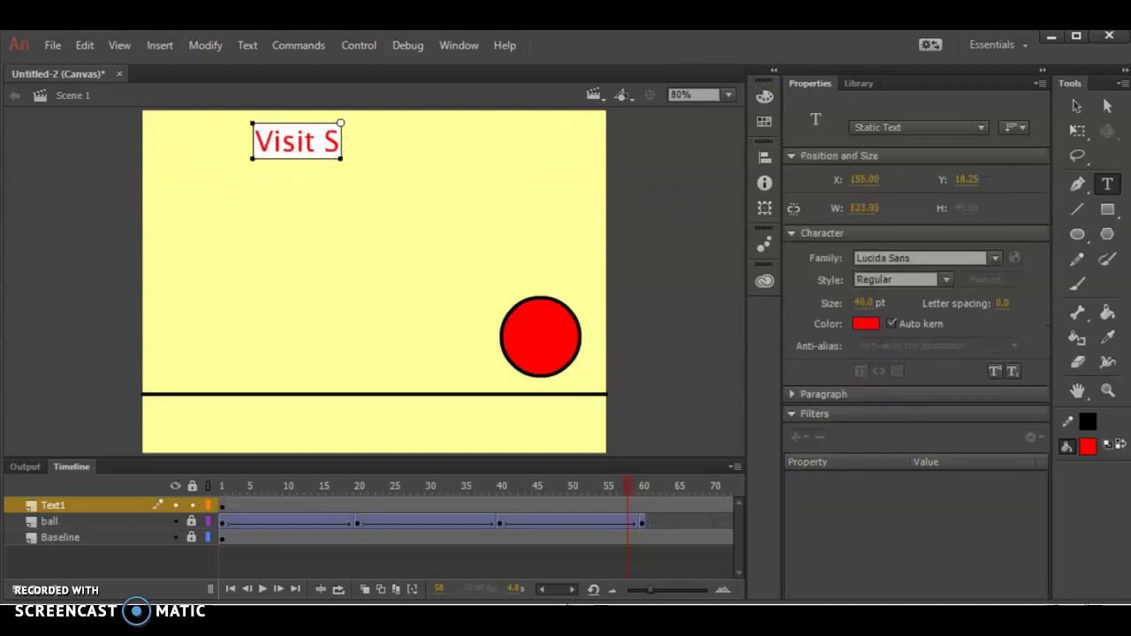
text(pain)
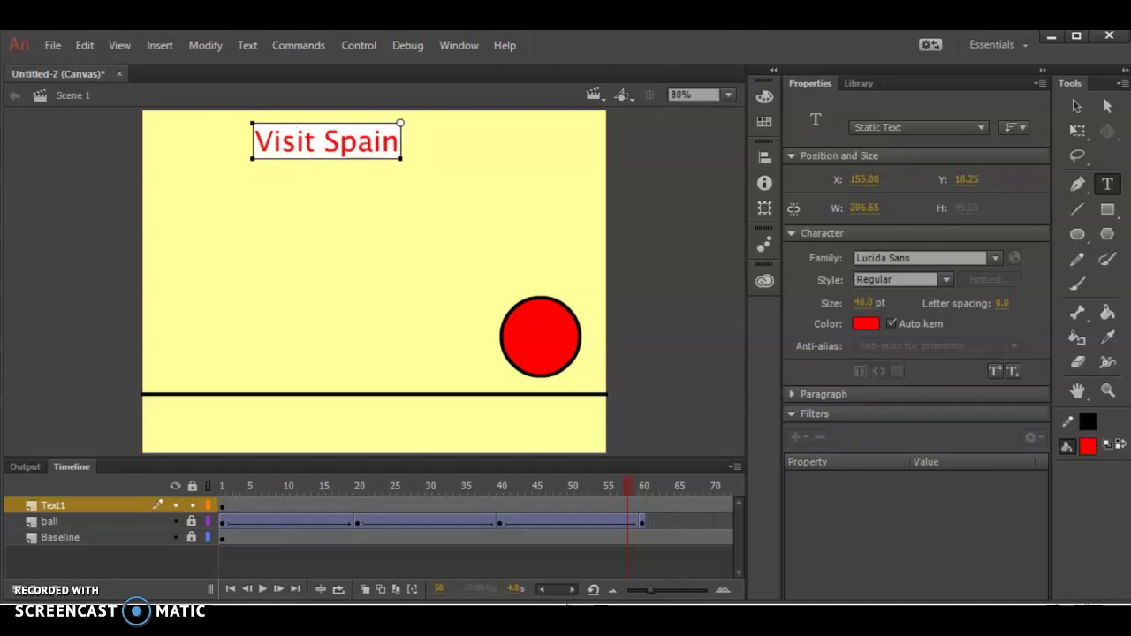
key(Escape)
drag(297, 155, 396, 147)
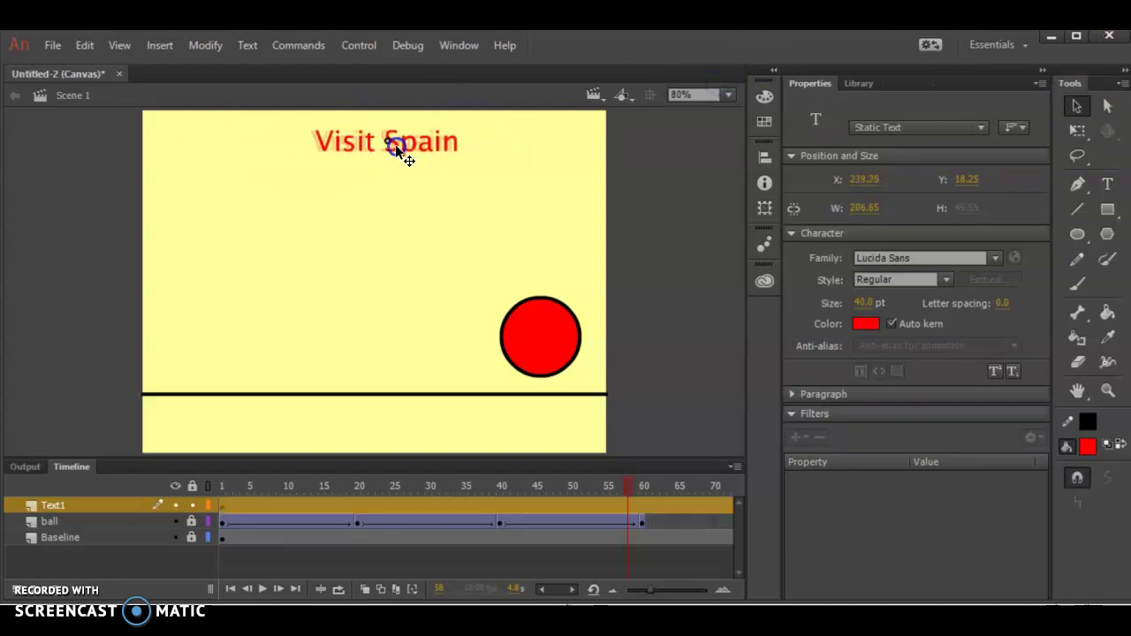
Convert the "Visit Spain" text at frame 1 into a graphic symbol named text1 and preview it in the library.
click(515, 484)
drag(511, 484, 98, 477)
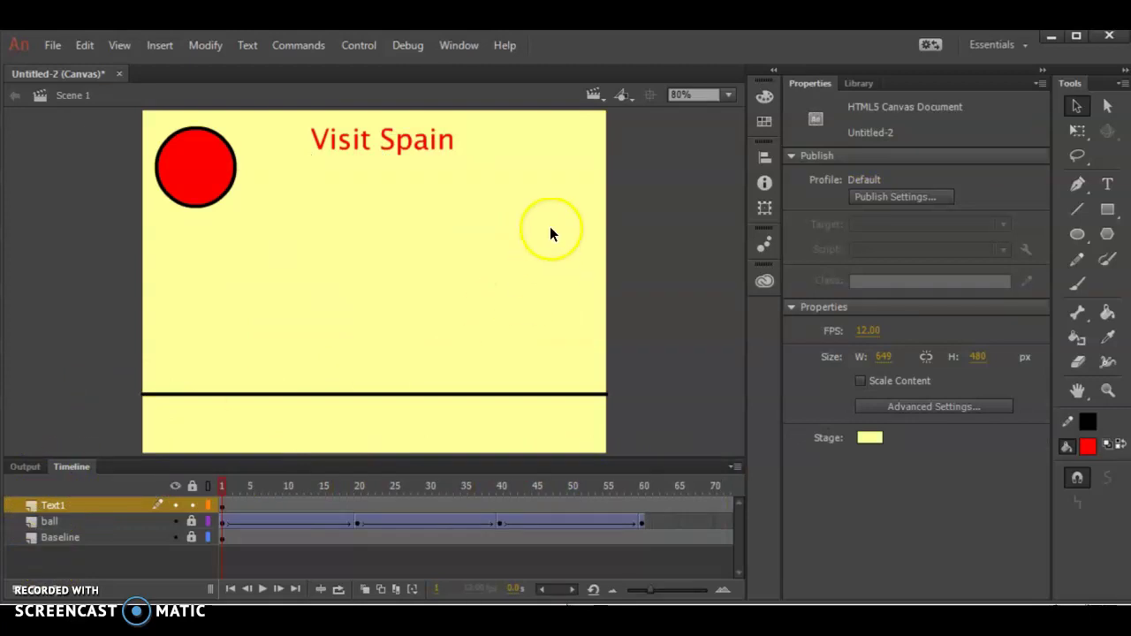
click(1079, 108)
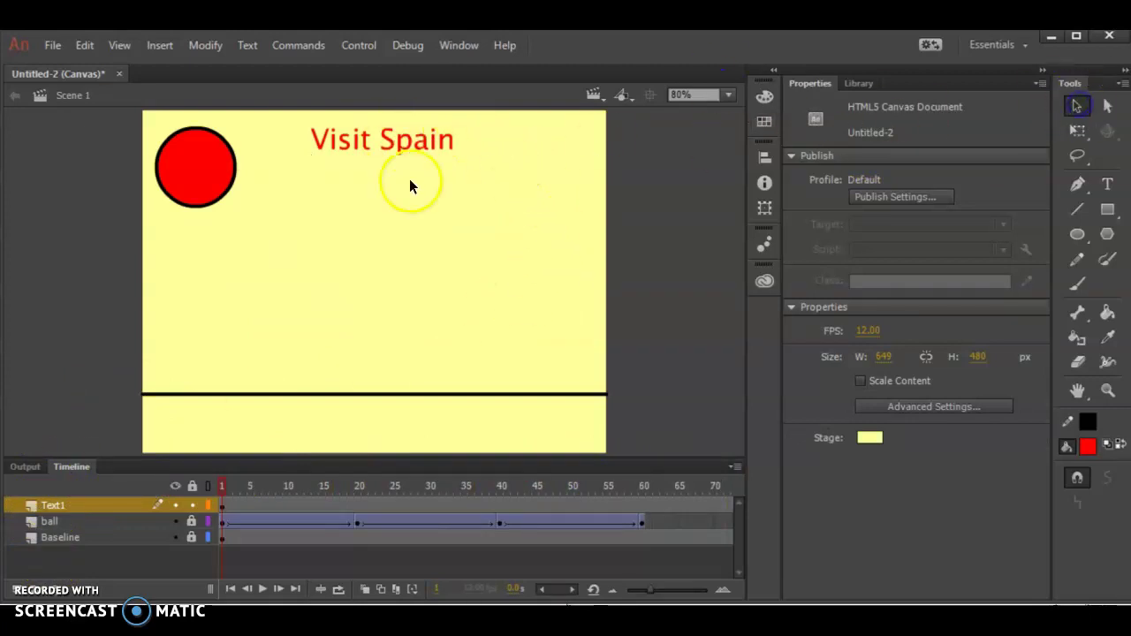
click(357, 140)
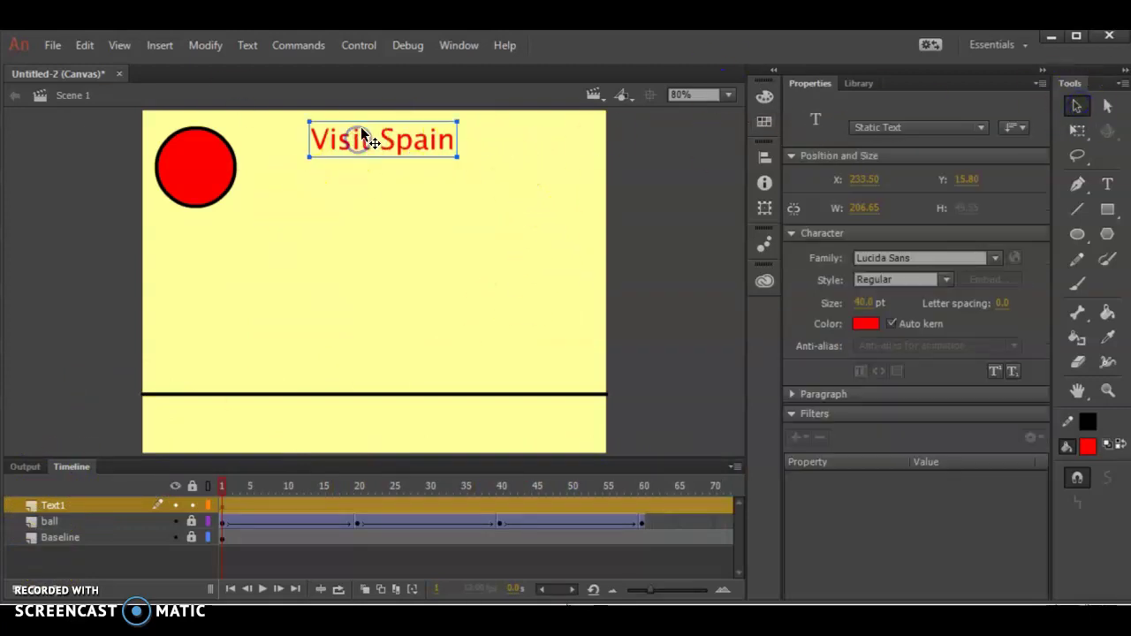
click(202, 46)
click(256, 88)
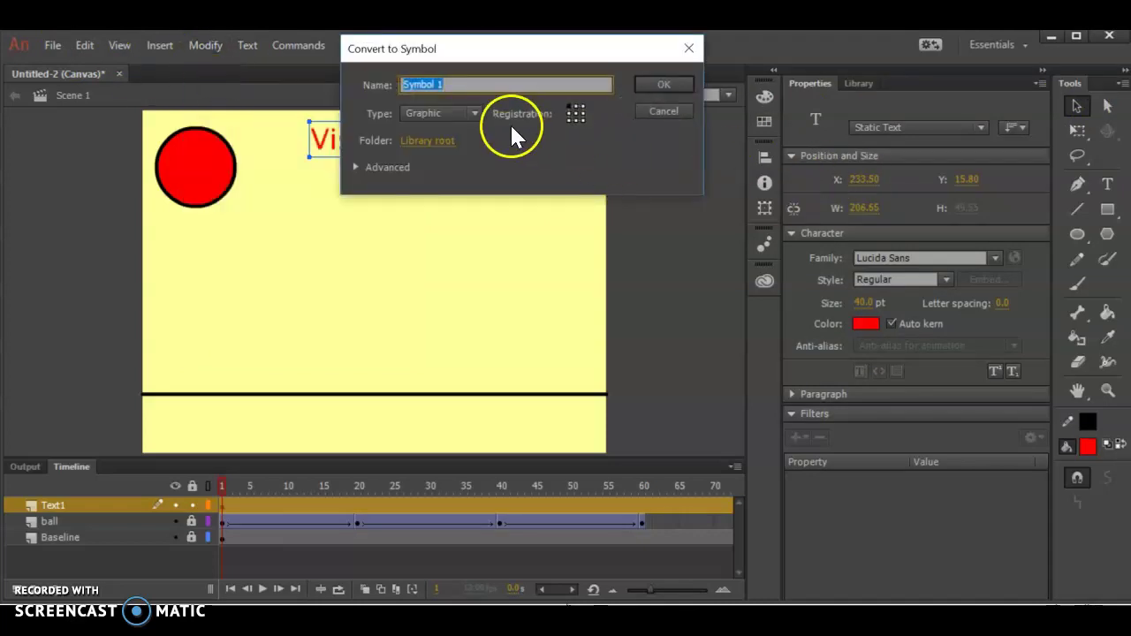
text(text1)
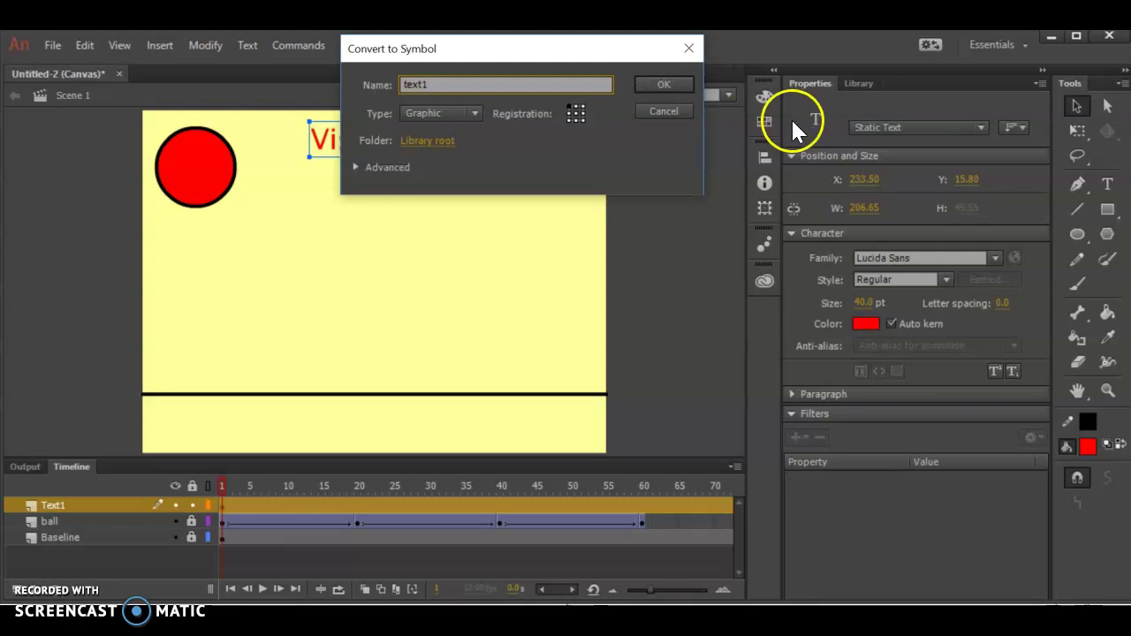
click(651, 83)
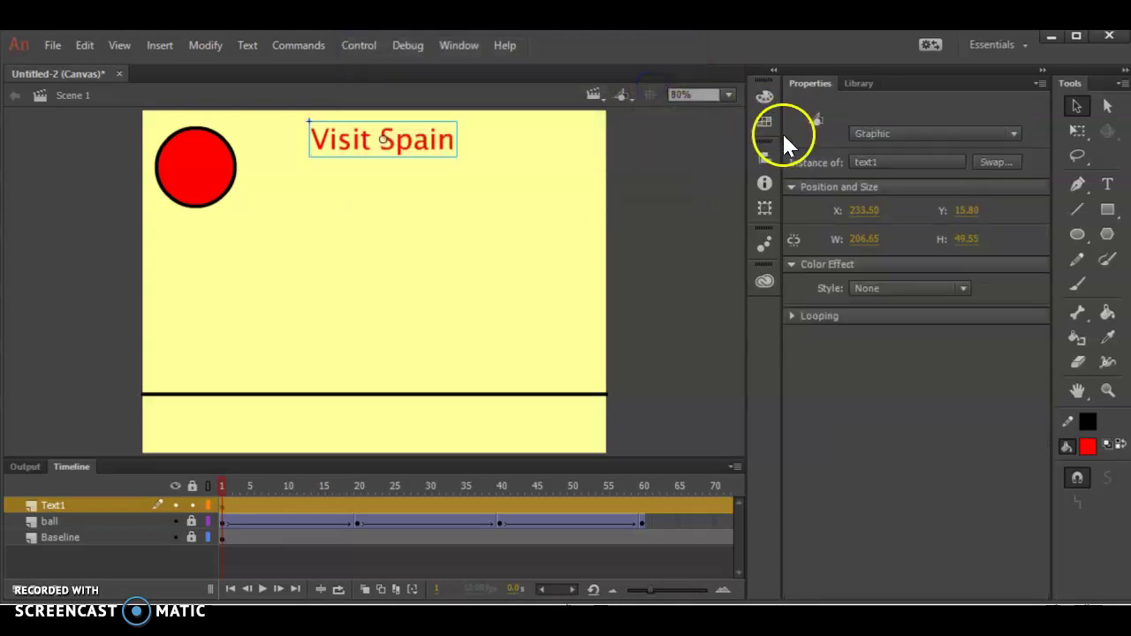
click(858, 83)
click(830, 287)
click(832, 301)
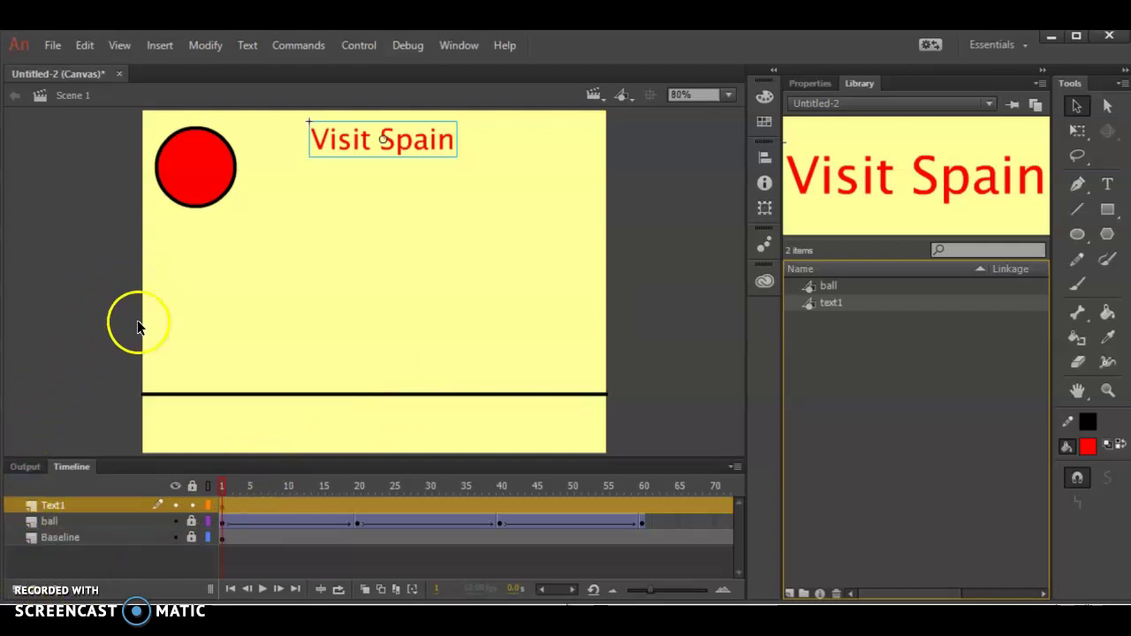
Insert a keyframe at frame 60 on the Text1 layer and move "Visit Spain" straight down below the baseline to about Y 419.5.
click(643, 506)
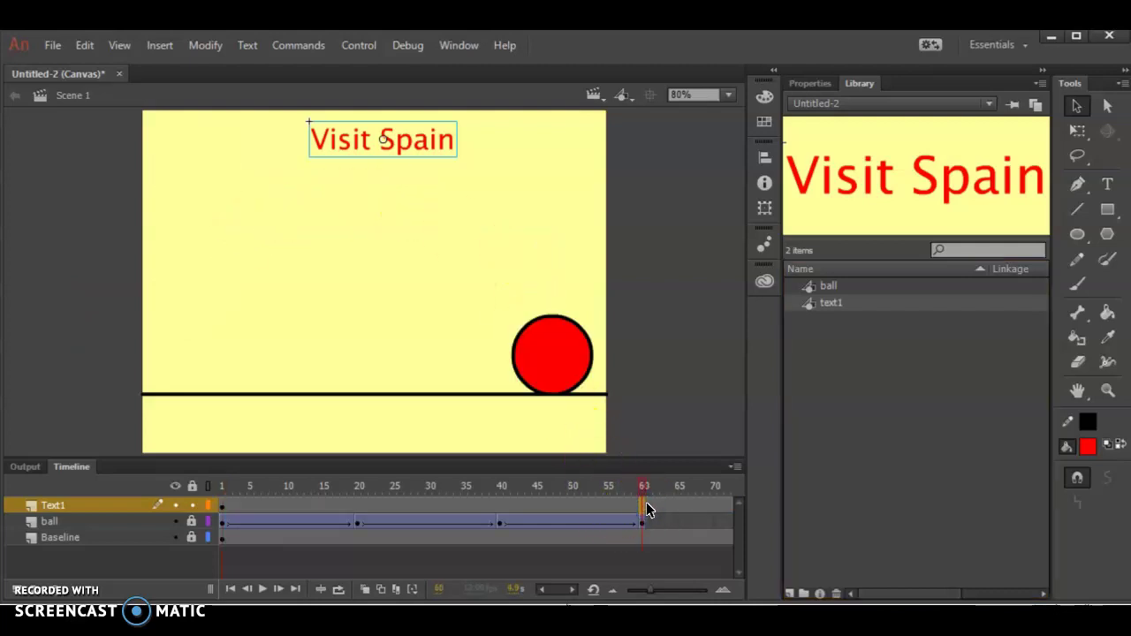
right_click(643, 506)
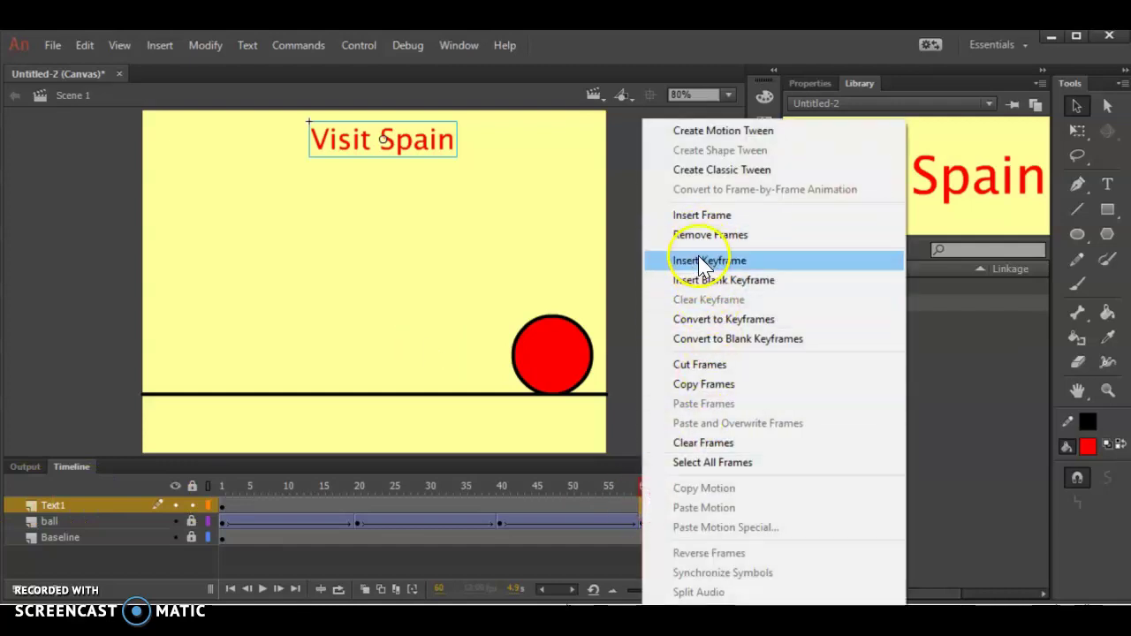
click(703, 262)
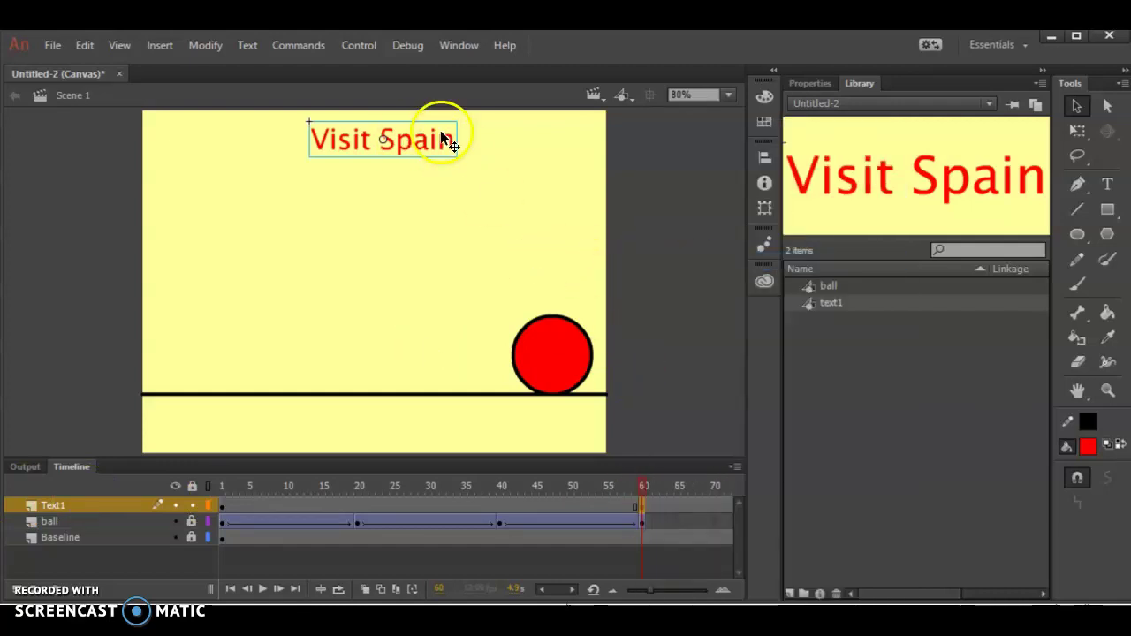
drag(392, 146, 384, 433)
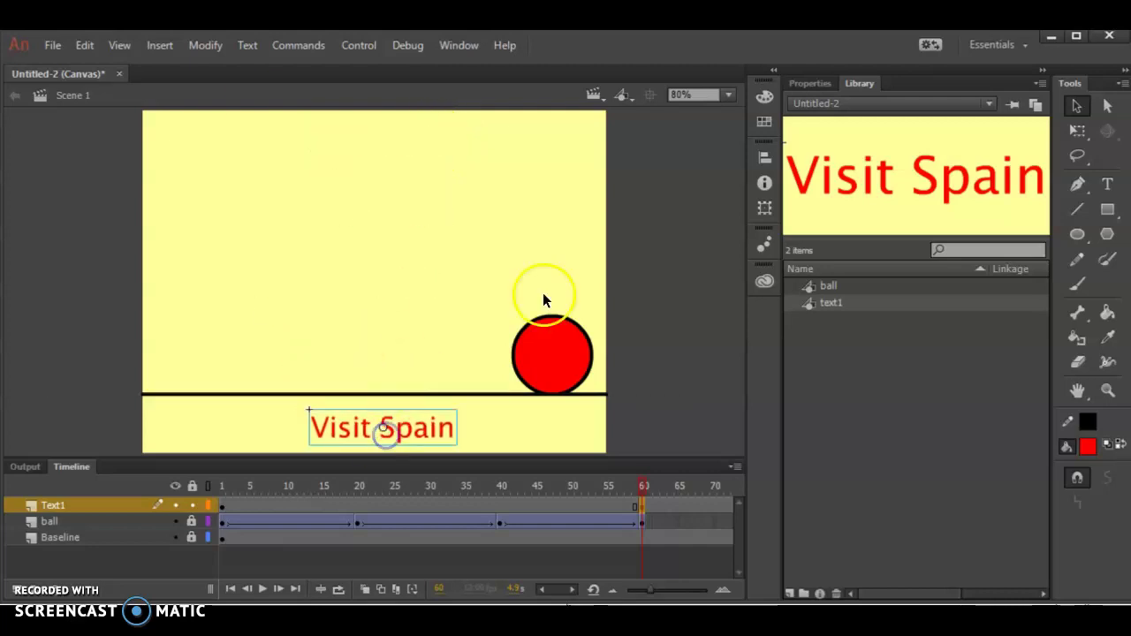
Apply a Brightness color effect of -100% to the "Visit Spain" instance at frame 60.
click(810, 85)
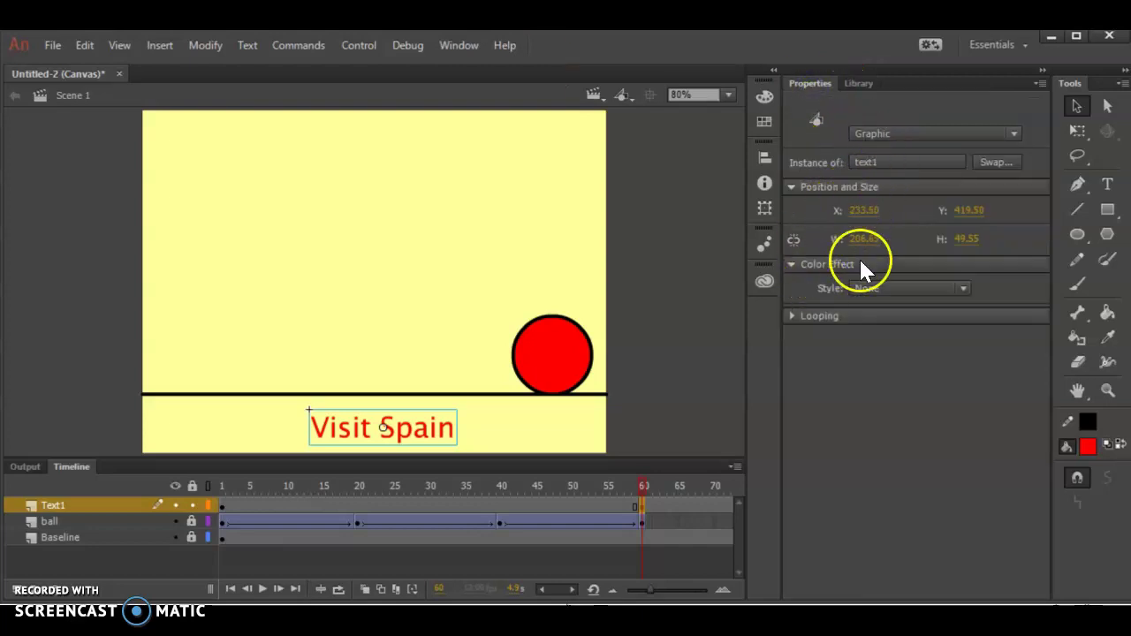
click(963, 288)
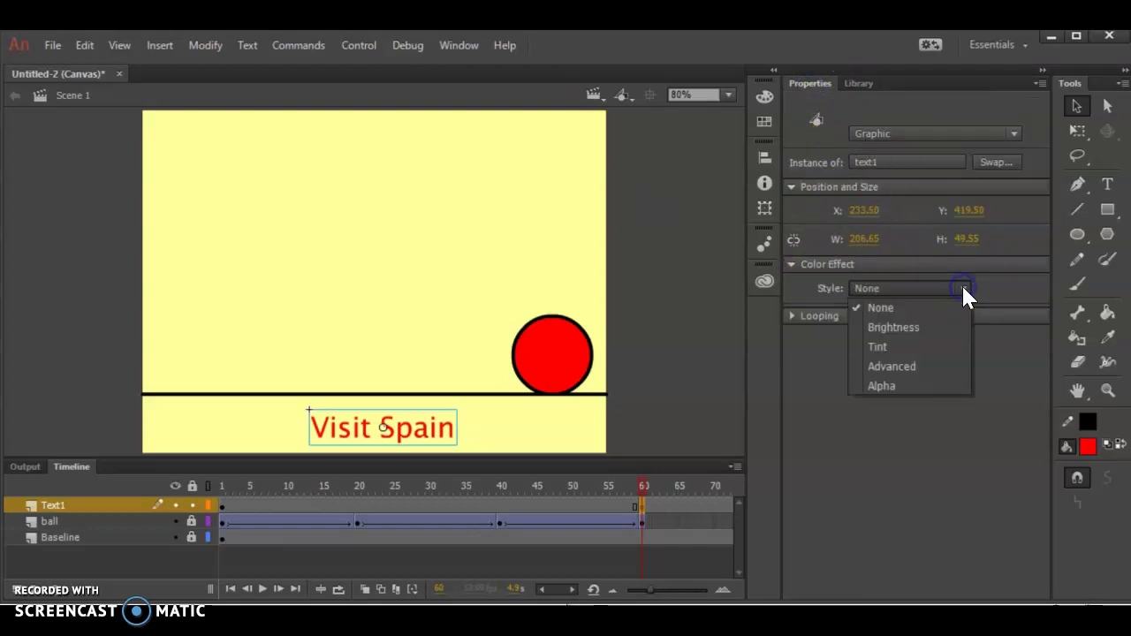
click(910, 327)
drag(938, 327, 963, 320)
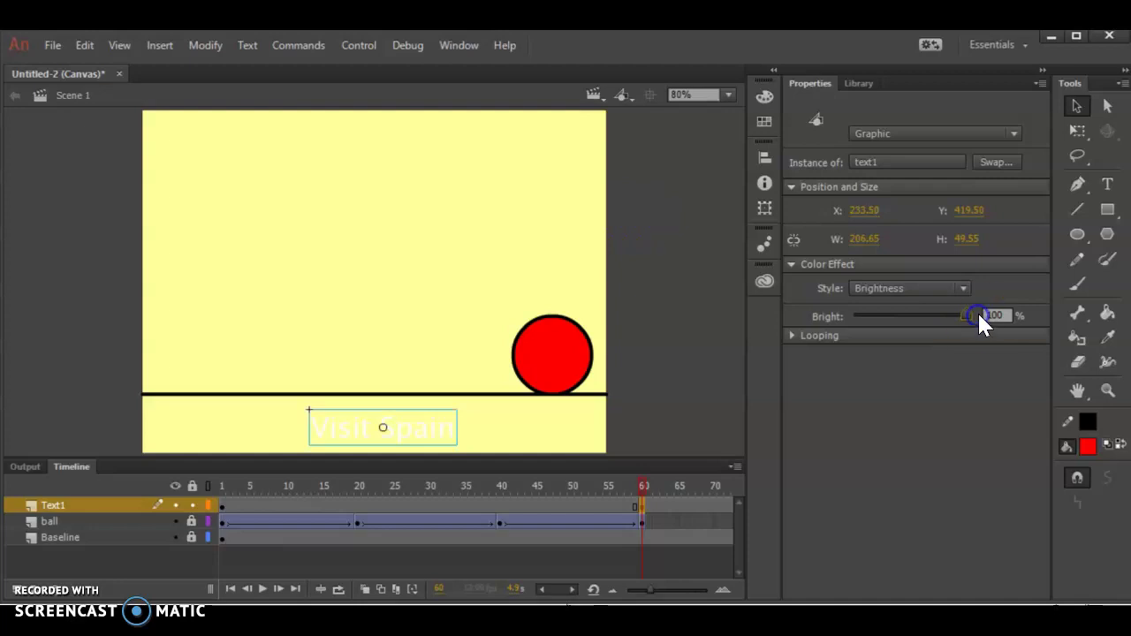
click(963, 290)
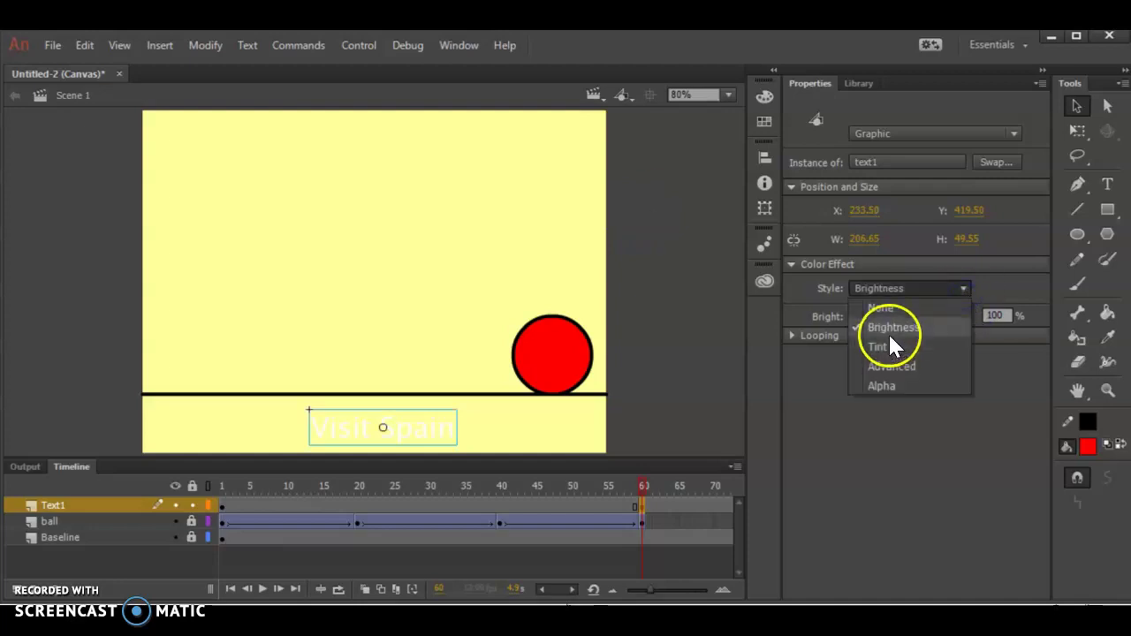
click(963, 288)
drag(961, 318, 814, 308)
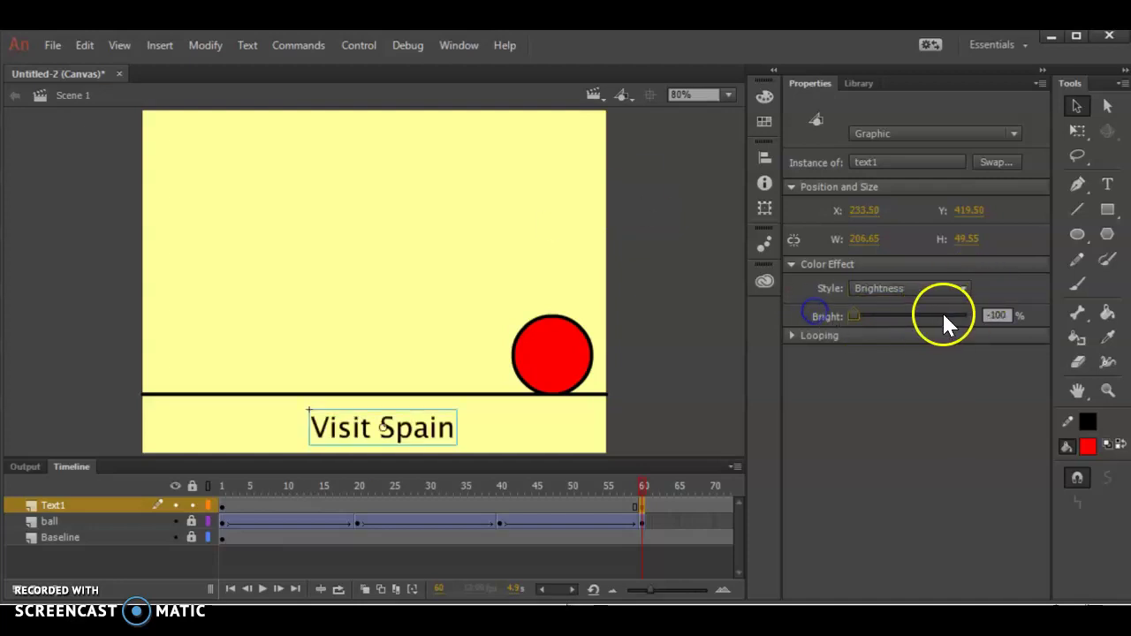
Try a 13% yellow Tint on the "Visit Spain" instance, and switch its color effect back to Brightness.
click(963, 293)
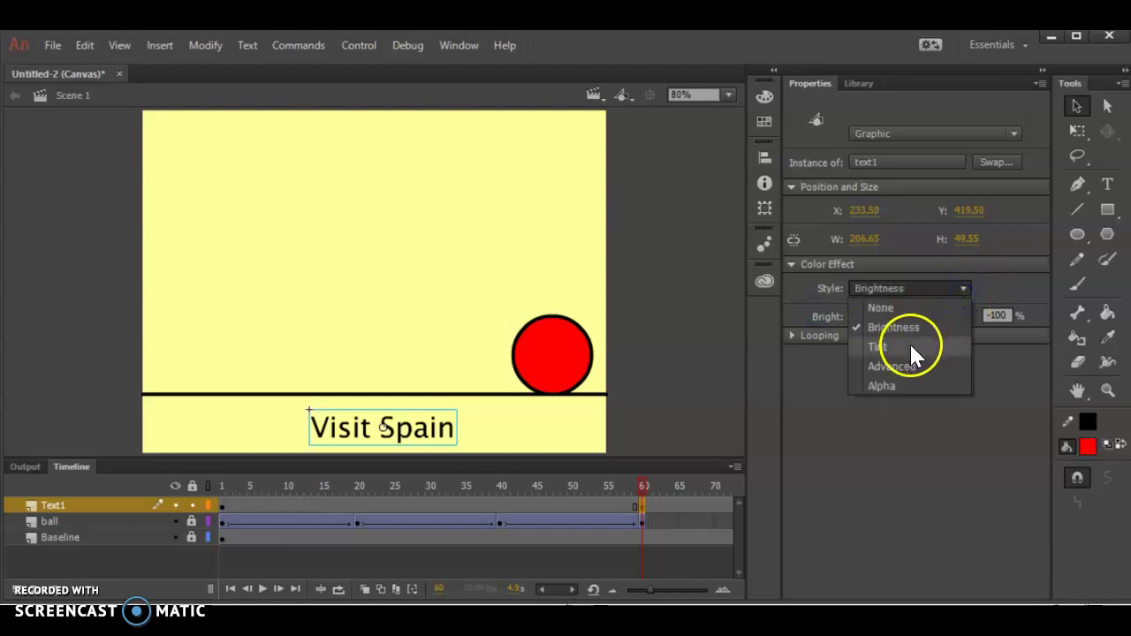
click(910, 344)
drag(868, 316, 779, 363)
drag(911, 377, 939, 352)
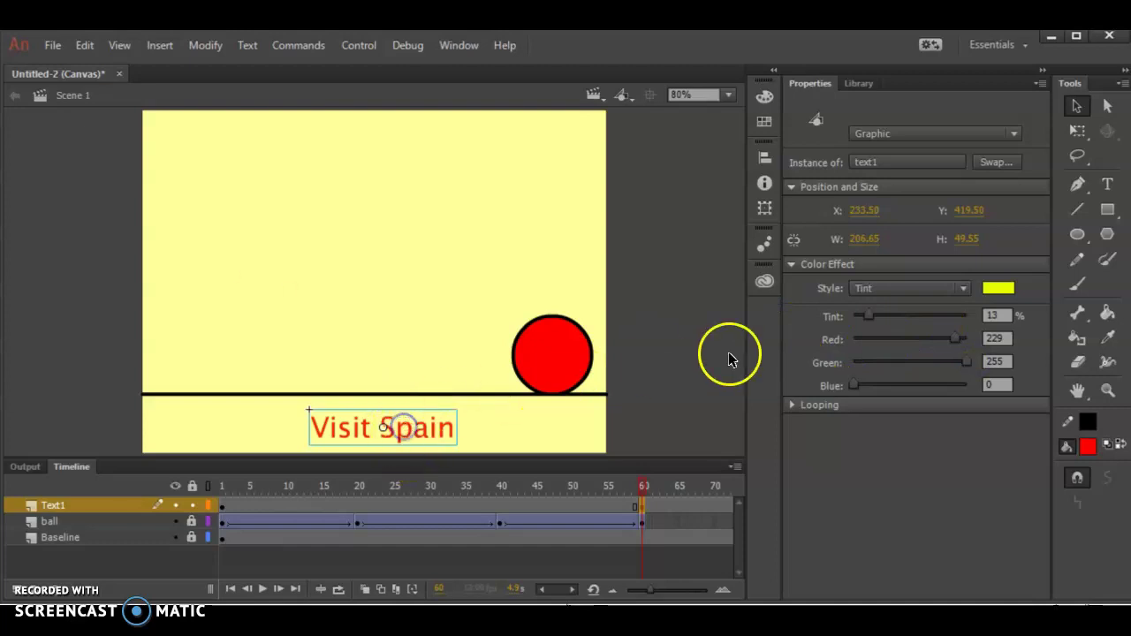
click(883, 290)
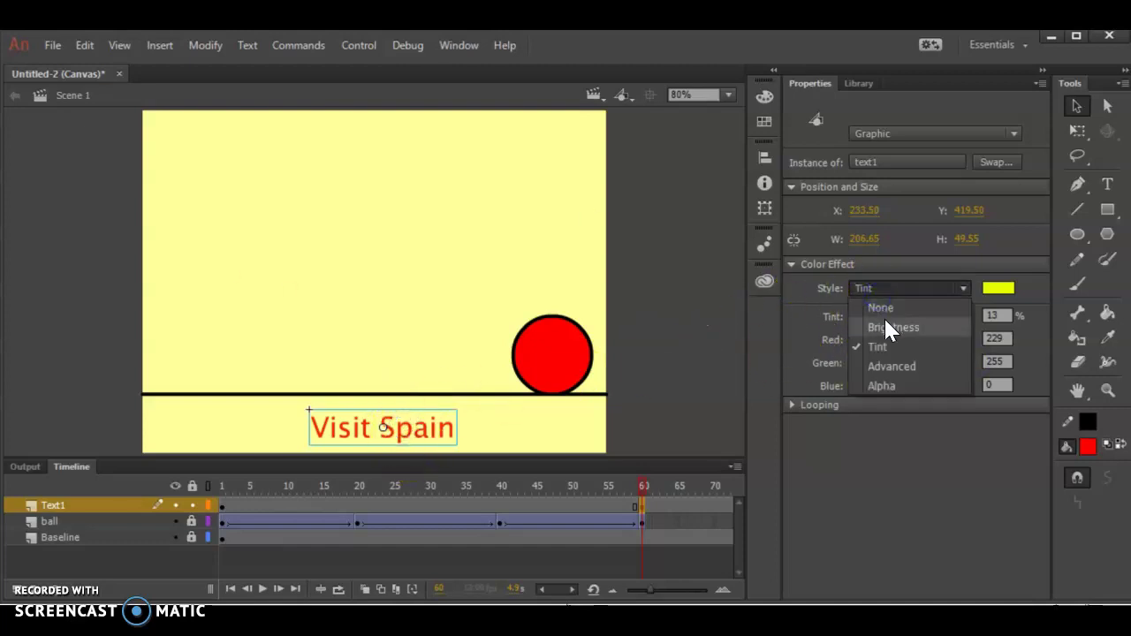
click(884, 317)
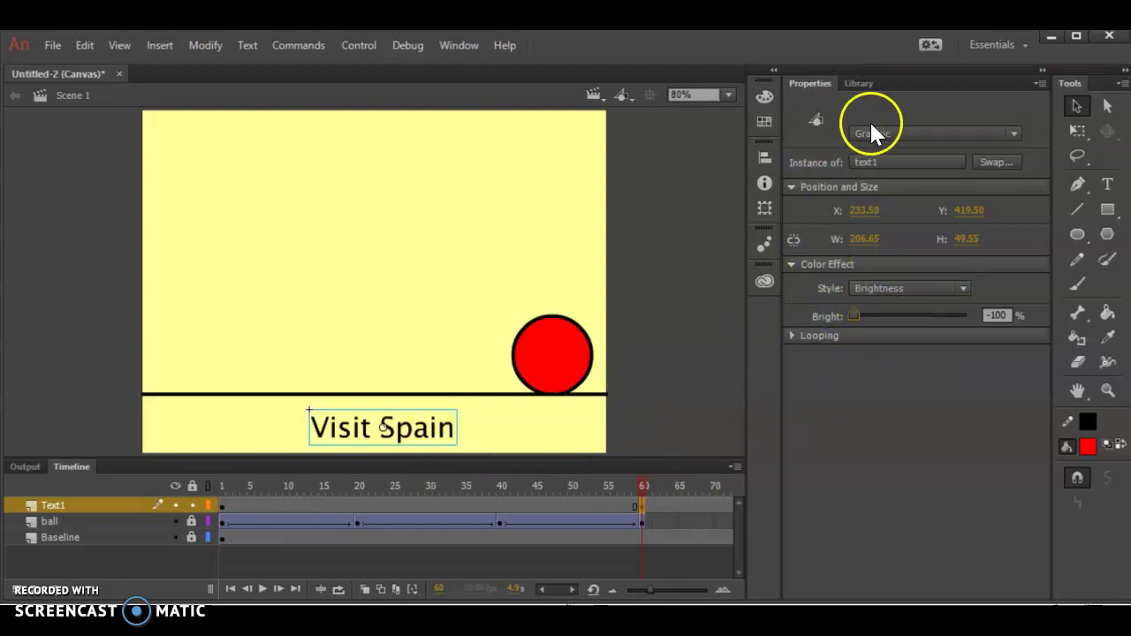
Use Free Transform at frame 60 to turn "Visit Spain" upside down and narrow it to about 77 px wide.
click(1075, 140)
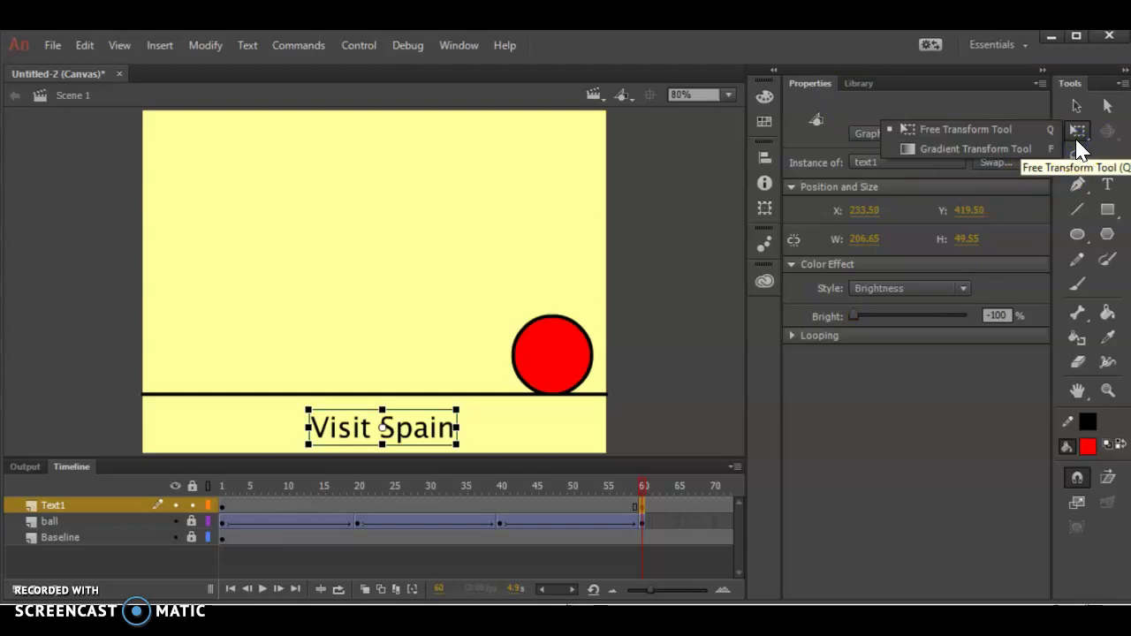
click(1025, 131)
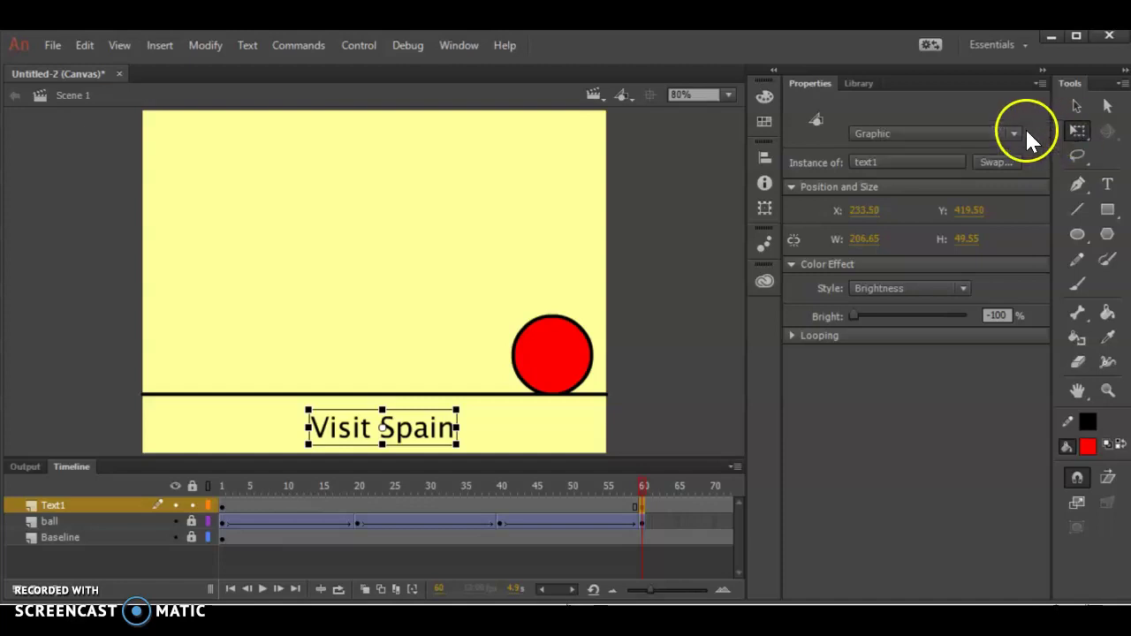
drag(454, 406, 402, 405)
click(414, 404)
drag(426, 405, 349, 444)
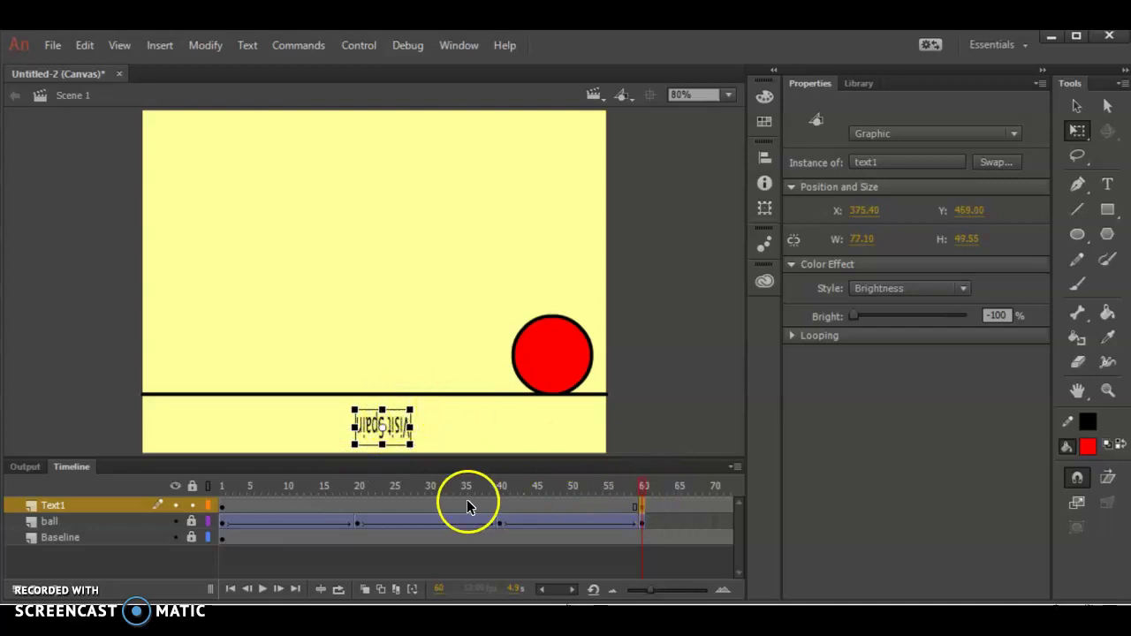
Create a classic tween across the Text1 layer and play the animation from frame 1.
click(41, 506)
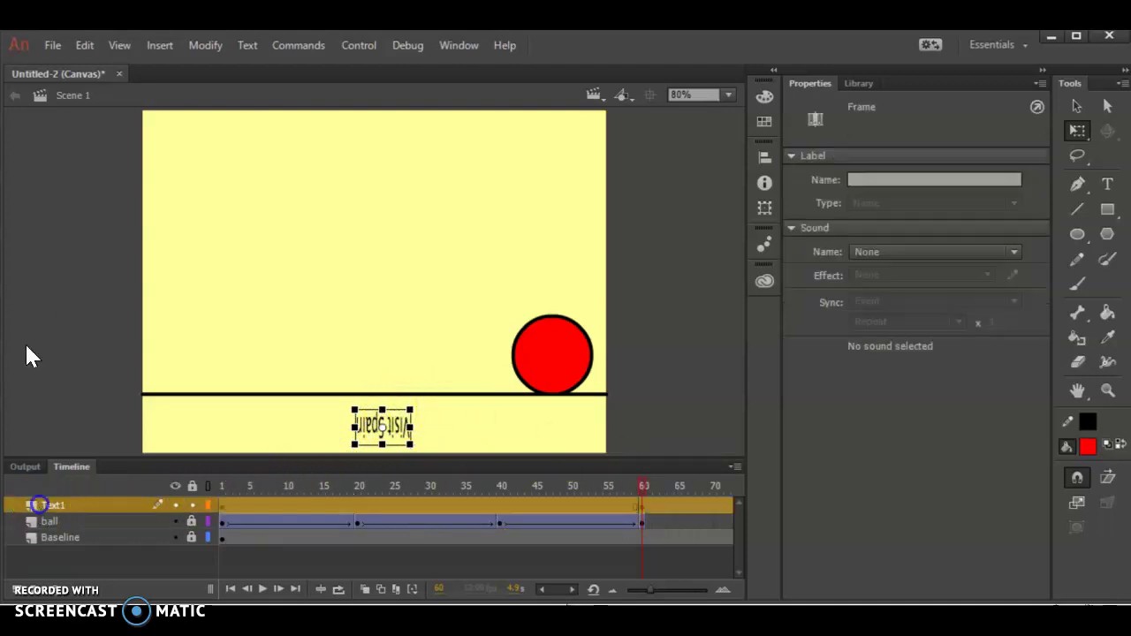
click(159, 45)
click(190, 125)
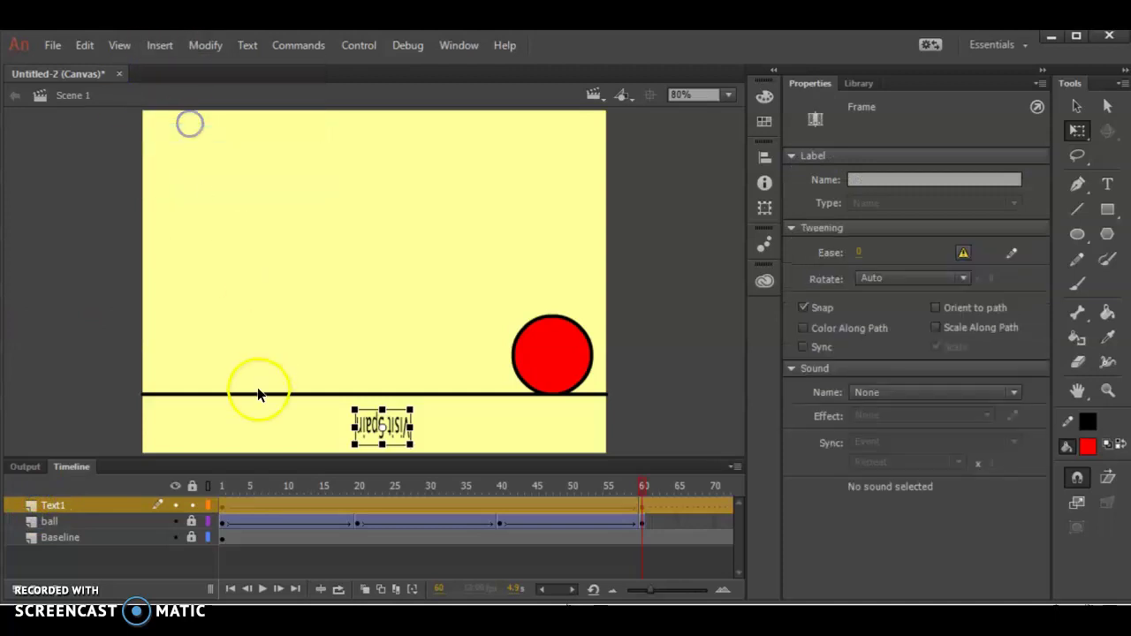
click(226, 485)
key(Return)
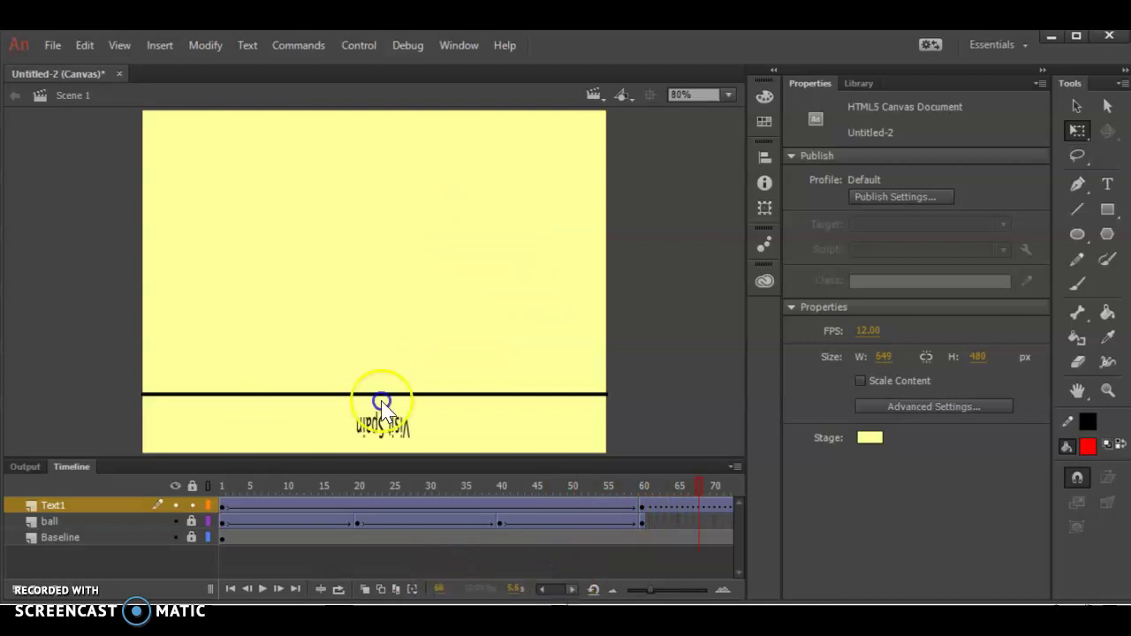
Remove the surplus frames after frame 60 from the Text1 layer.
click(571, 589)
click(571, 588)
drag(500, 504, 873, 495)
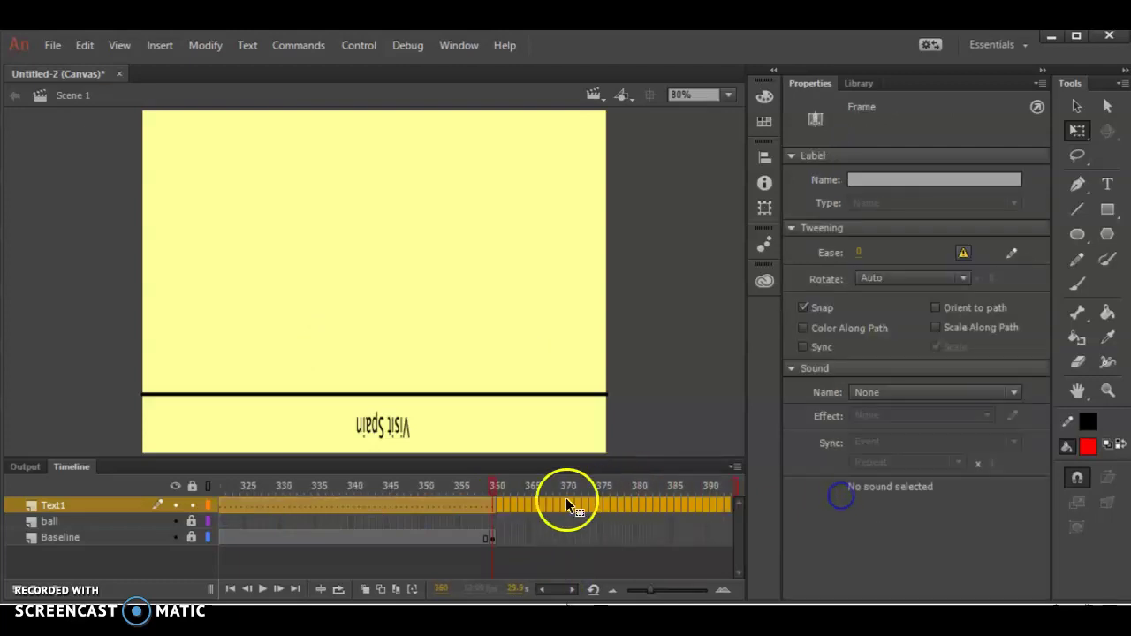
right_click(563, 498)
click(630, 235)
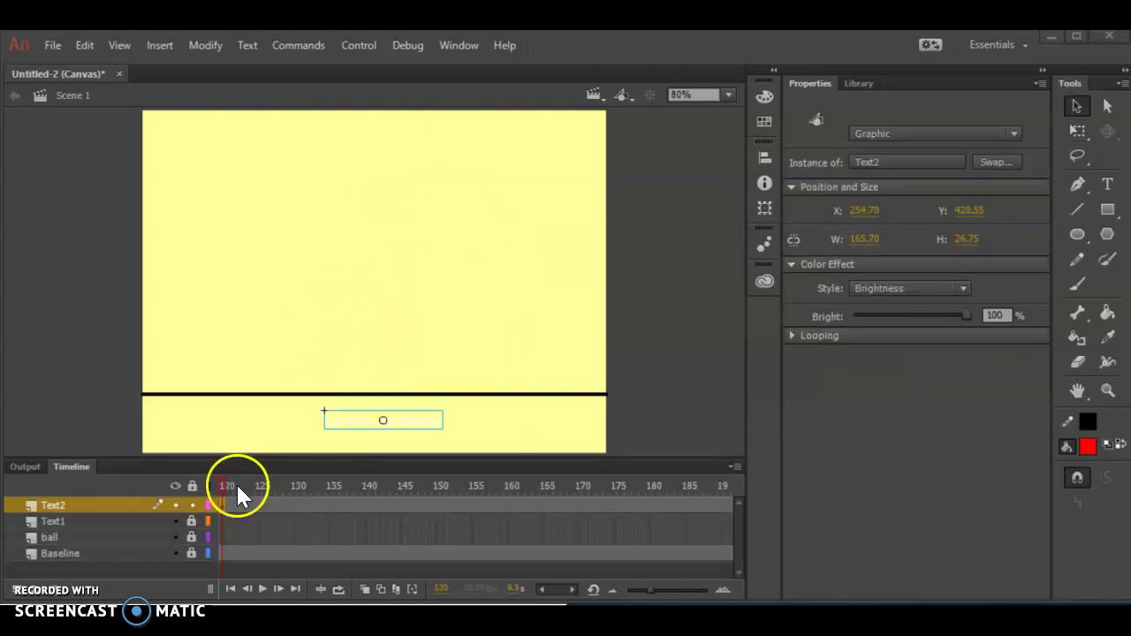
Return the playhead to frame 1 and select the Text2 layer.
drag(237, 485, 112, 487)
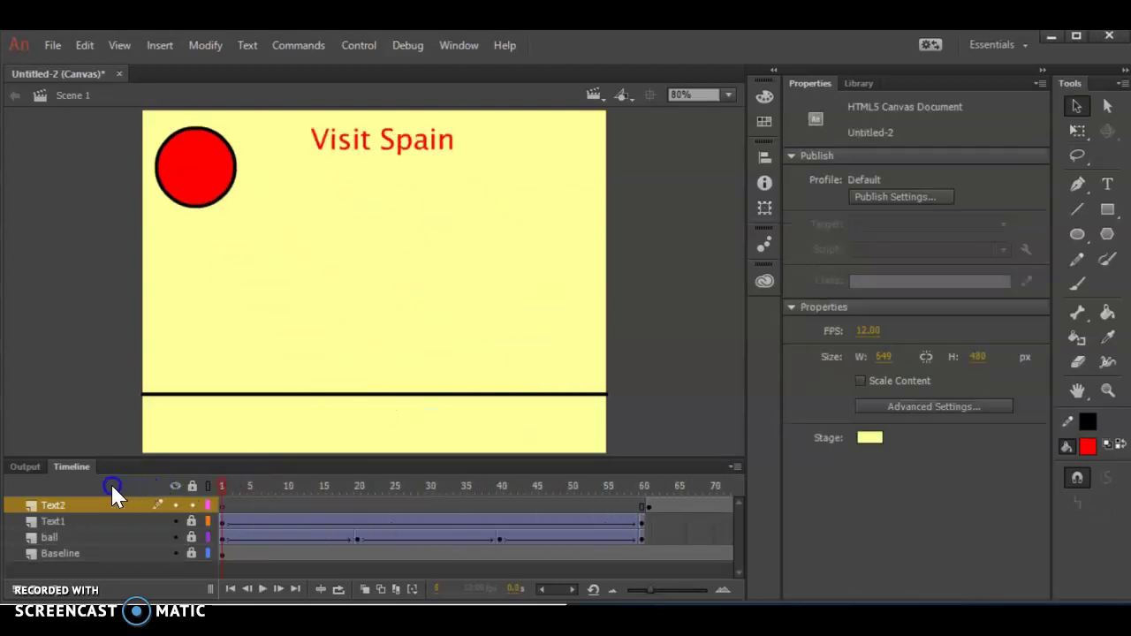
click(71, 505)
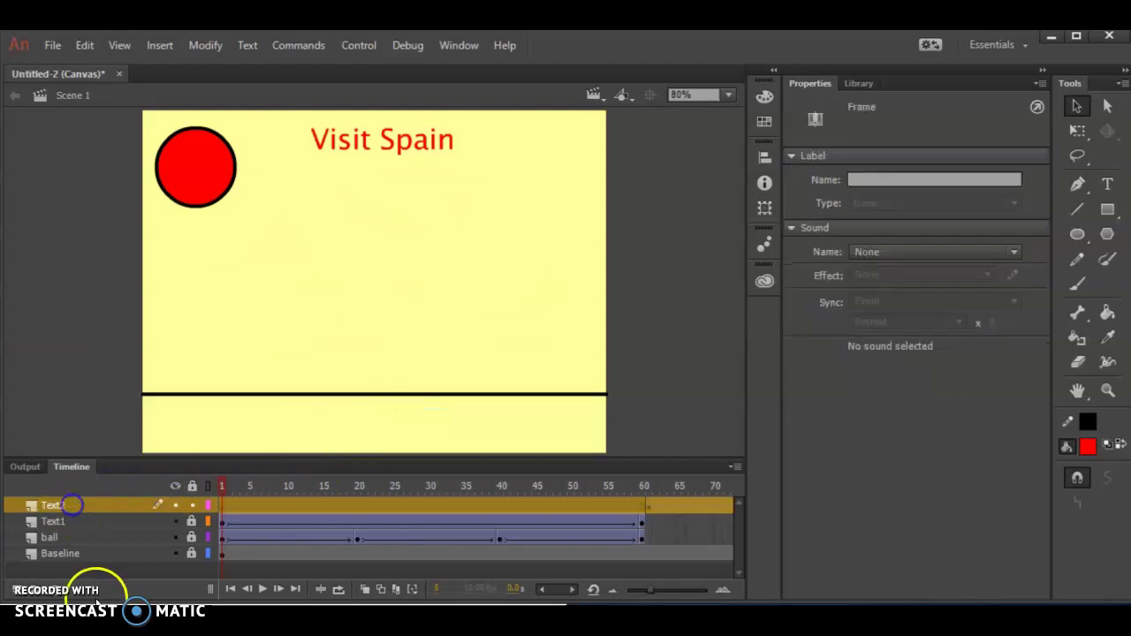